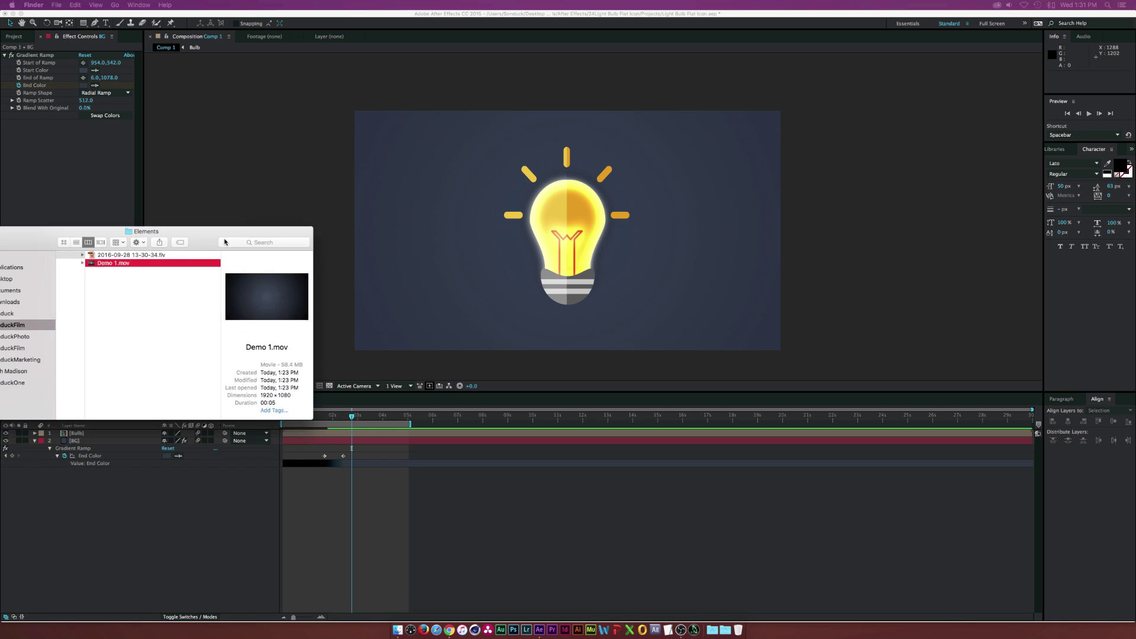
- Preview the finished Demo 1.mov animation and the related animated-icons video page, and return to After Effects
key("space")
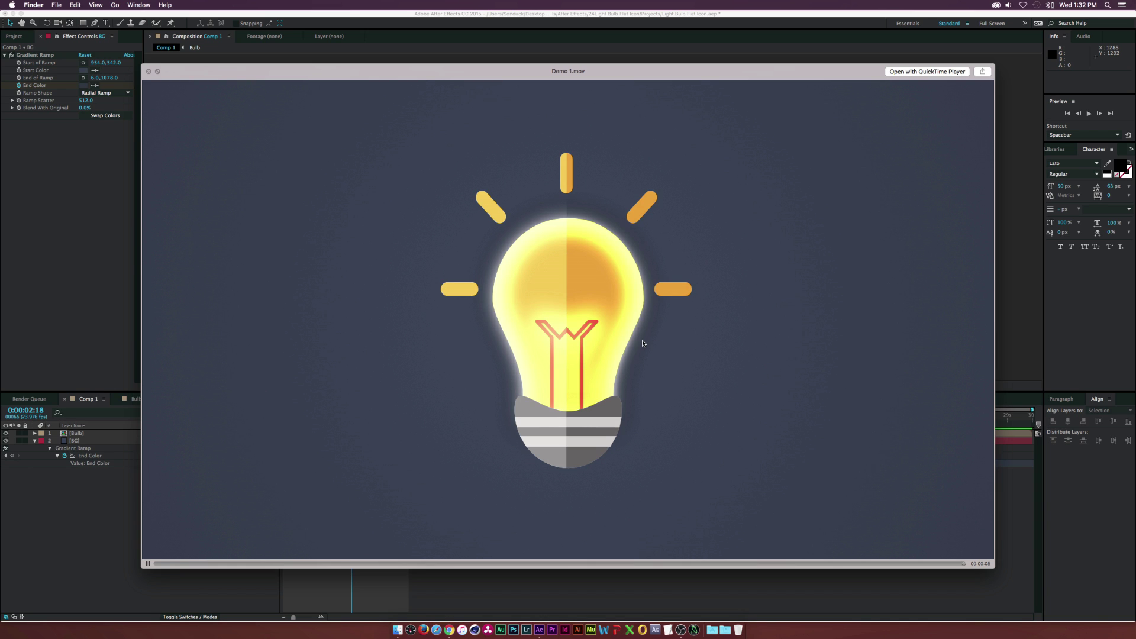
key("super+Tab")
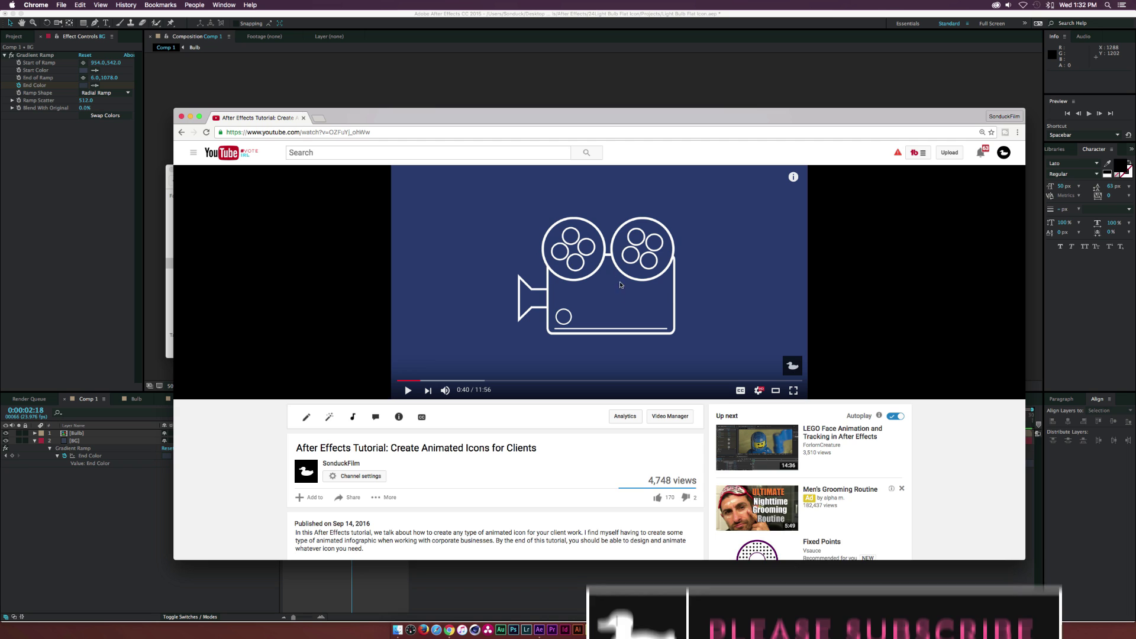
double_click(608, 117)
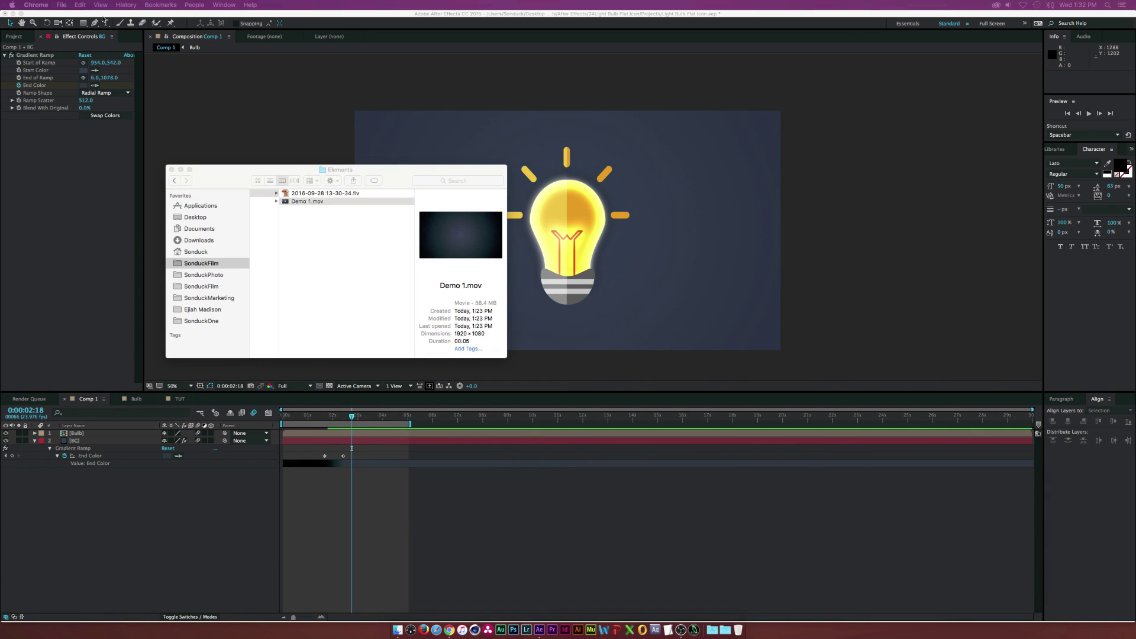
left_click(77, 170)
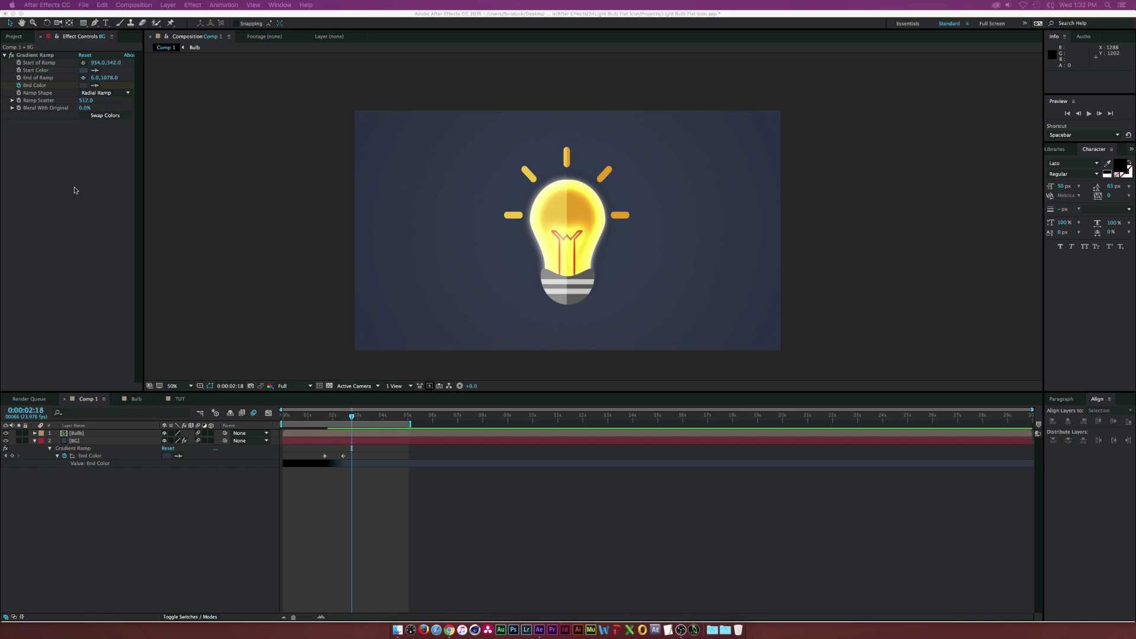
- In the TUT composition, draw a circle near the centre as a new shape layer with the Ellipse tool
left_click(178, 398)
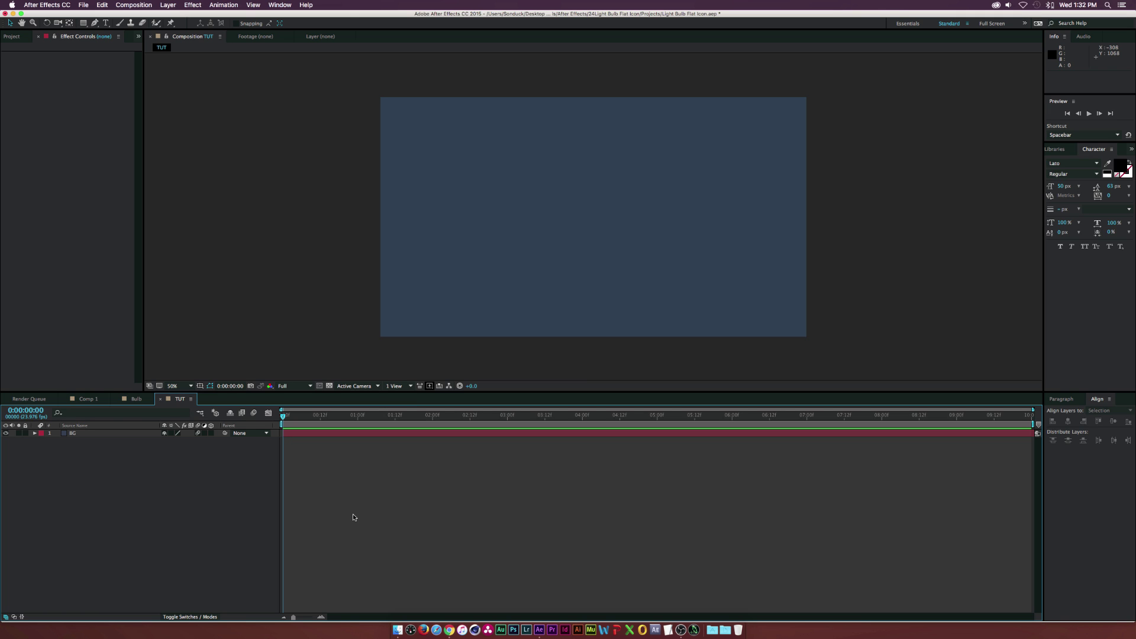
left_click(586, 308)
left_click(563, 282)
left_click(82, 23)
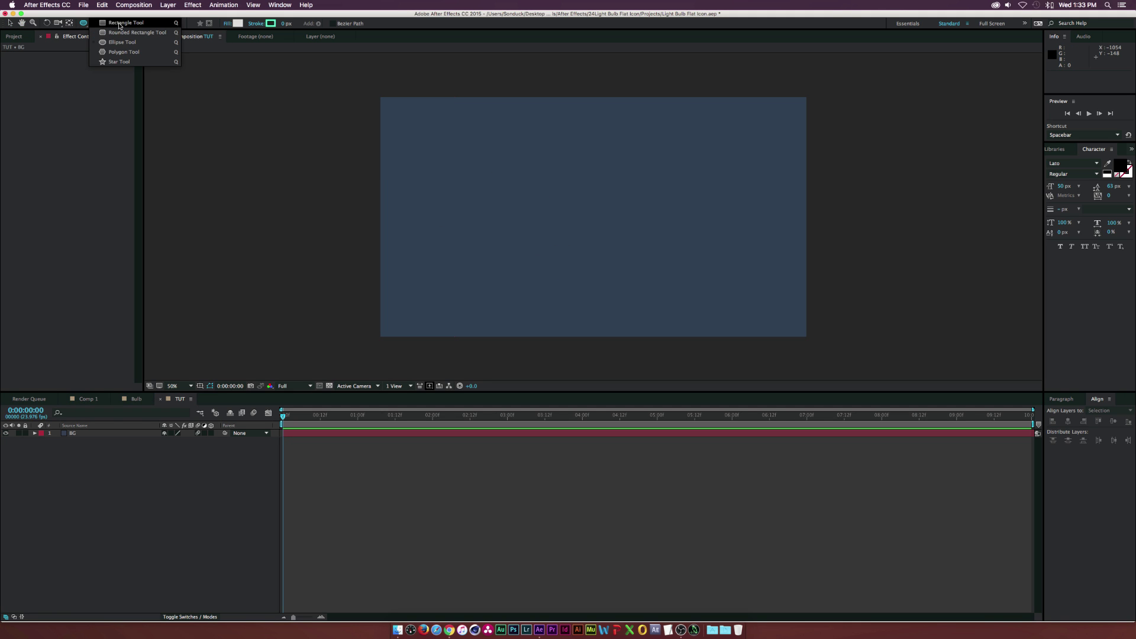
left_click(117, 42)
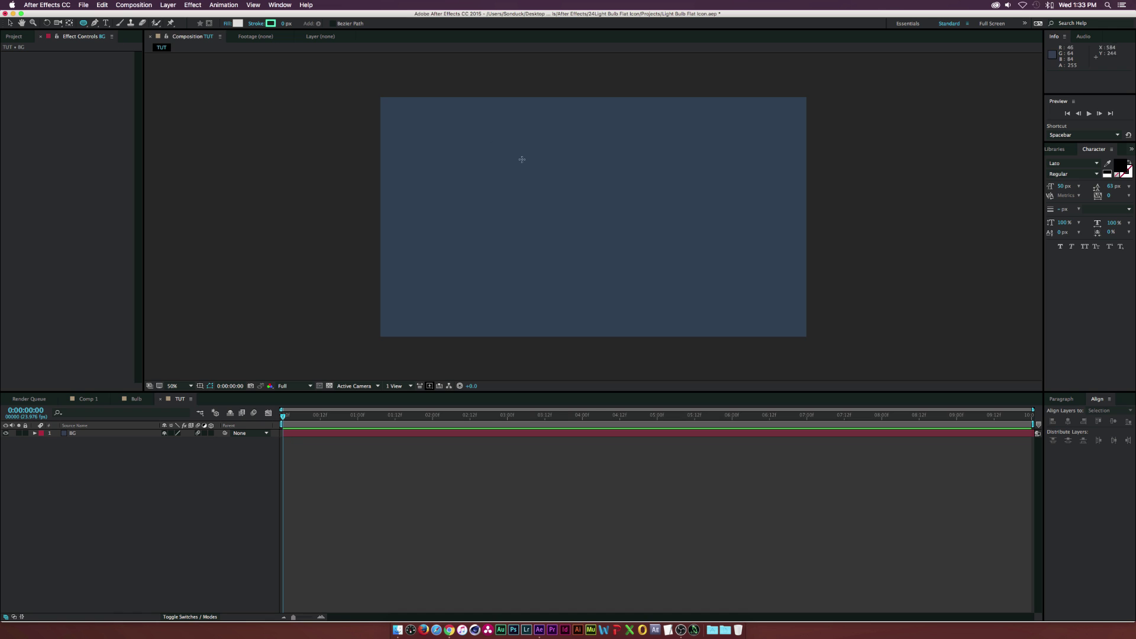
left_click_drag(588, 216, 647, 171)
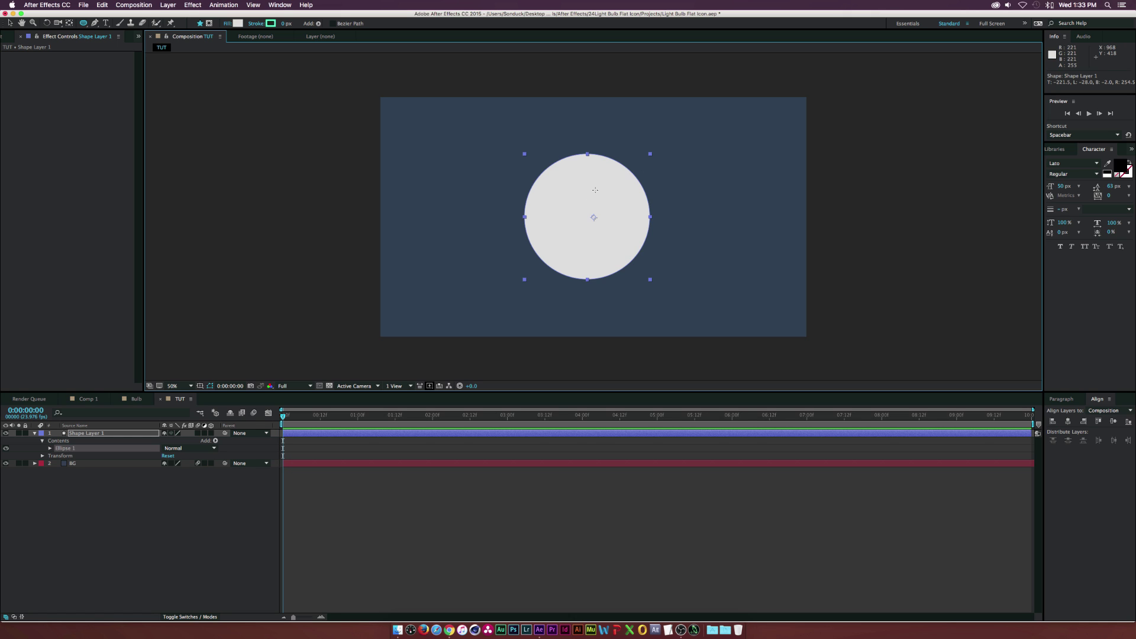
- Convert the circle's Ellipse Path 1 in Shape Layer 1 to a Bezier path
left_click(108, 433)
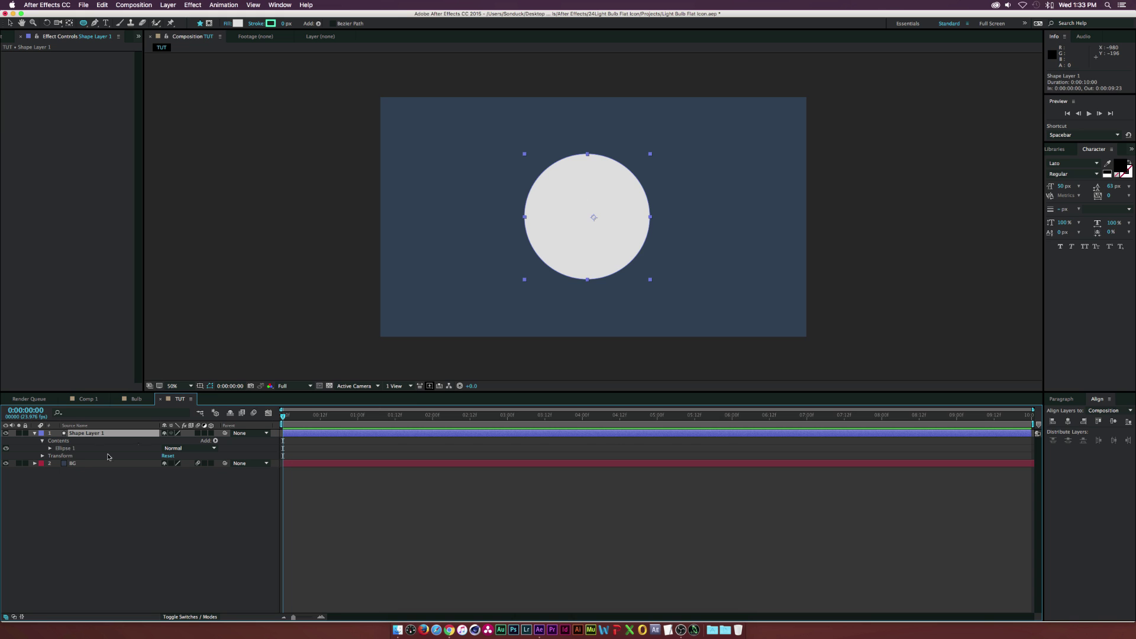
left_click(49, 449)
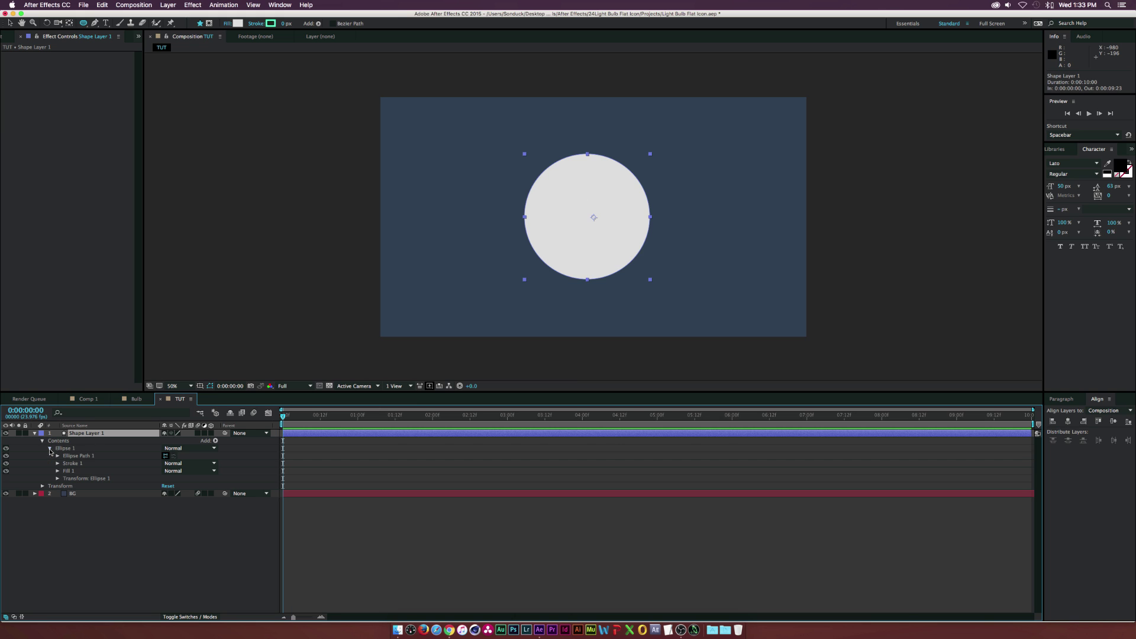
left_click(74, 457)
right_click(92, 457)
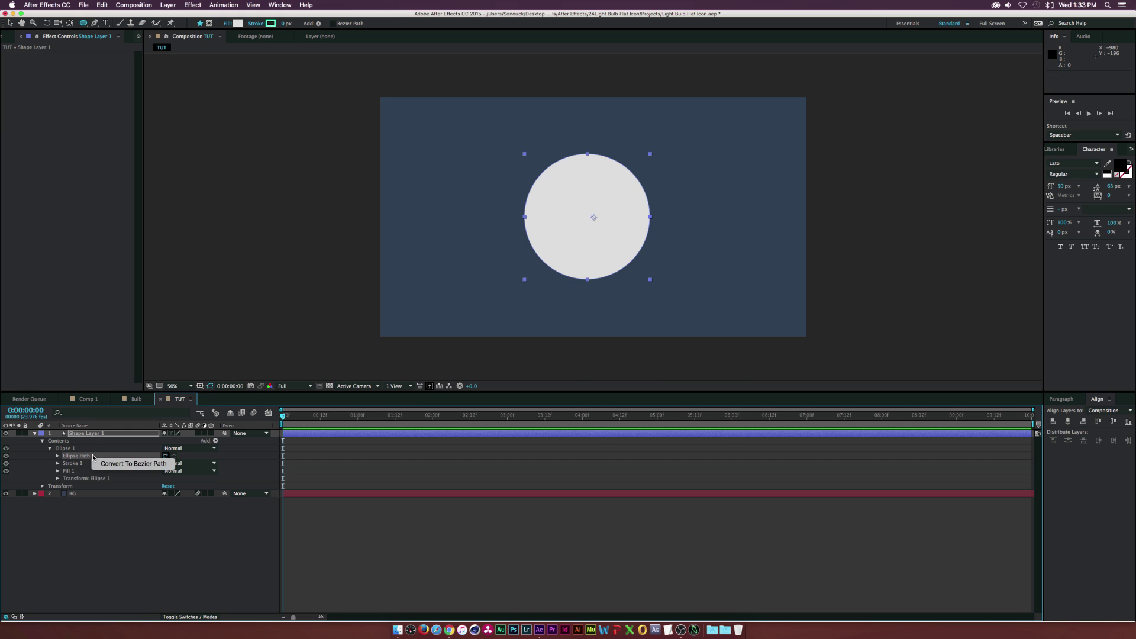
left_click(140, 465)
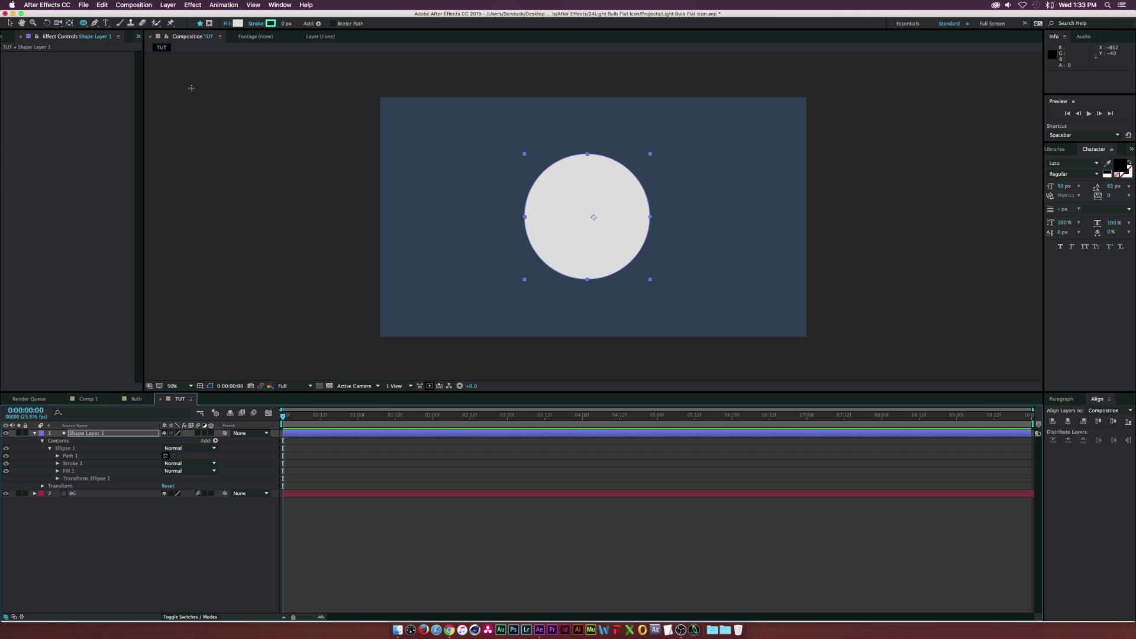
- Add a path point on each side of the circle's base with the Pen tool and pull the lower points down to elongate it
left_click(95, 24)
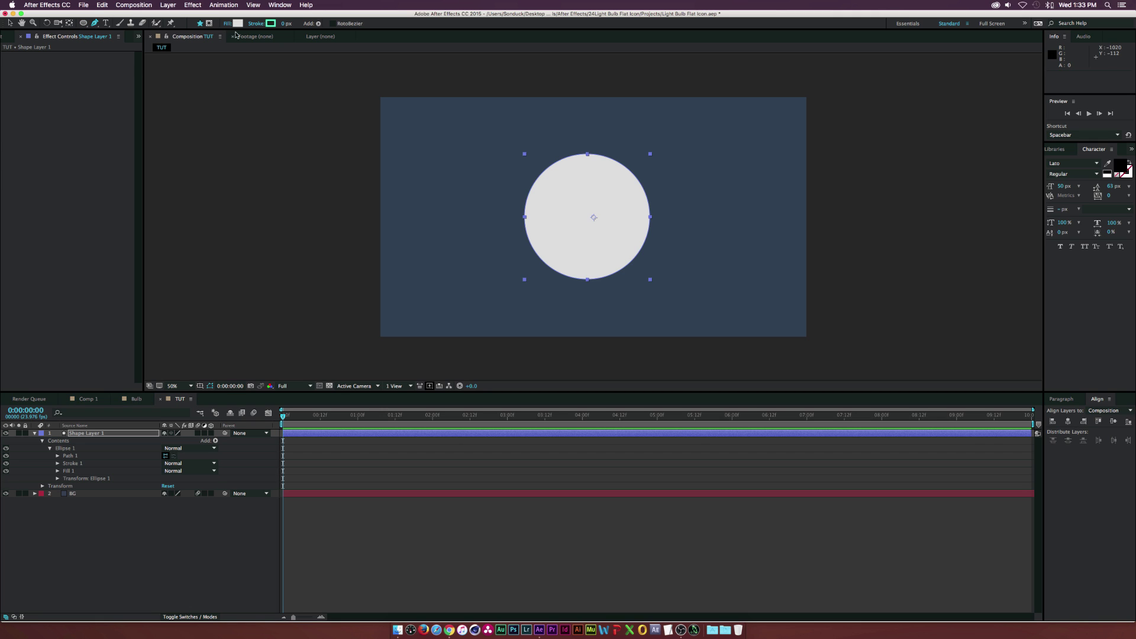
left_click(552, 270)
left_click(623, 268)
left_click(552, 271)
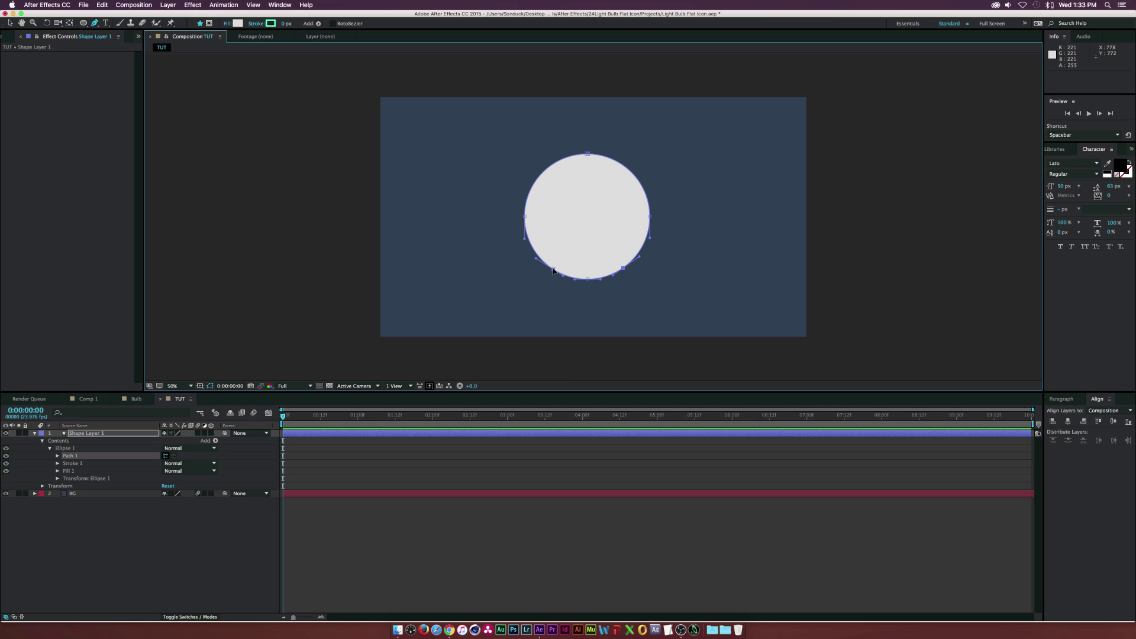
left_click_drag(587, 279, 587, 325)
key("alt+slash")
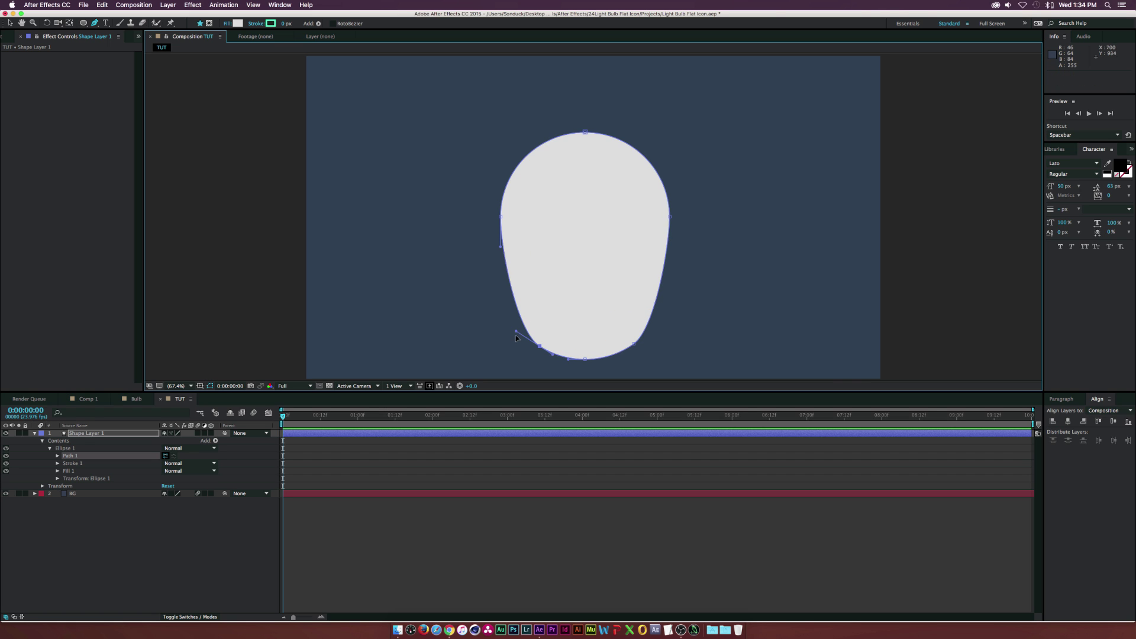
- Adjust the curve handles of the two lower side points so the sides taper inward into a light bulb outline
left_click(537, 349)
left_click_drag(516, 334, 530, 272)
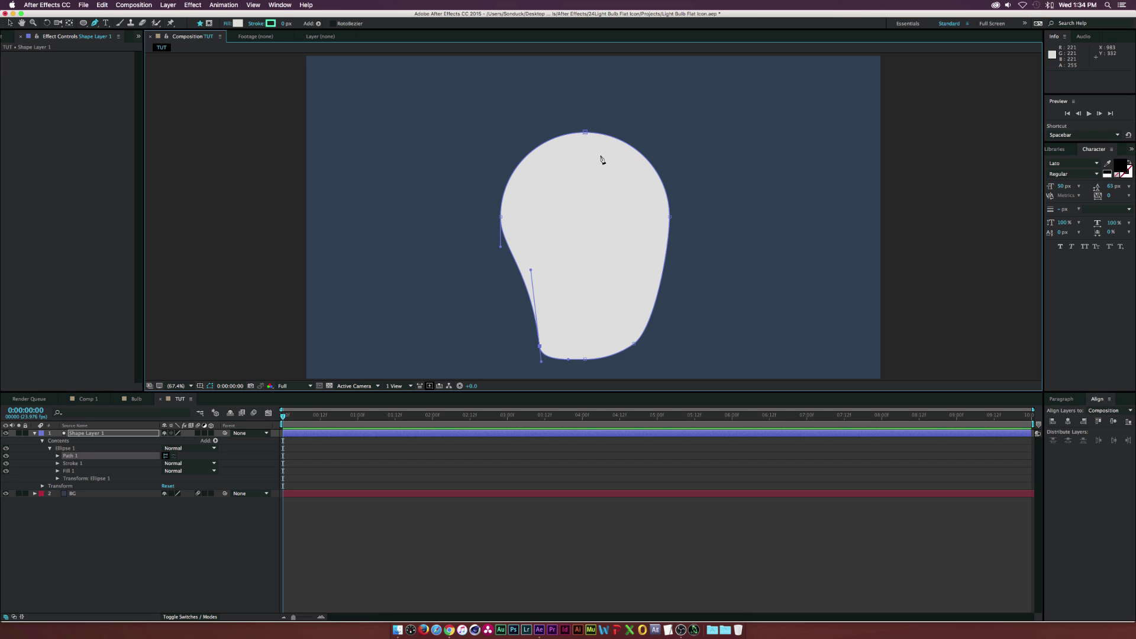
left_click(635, 342)
left_click_drag(655, 330, 641, 276)
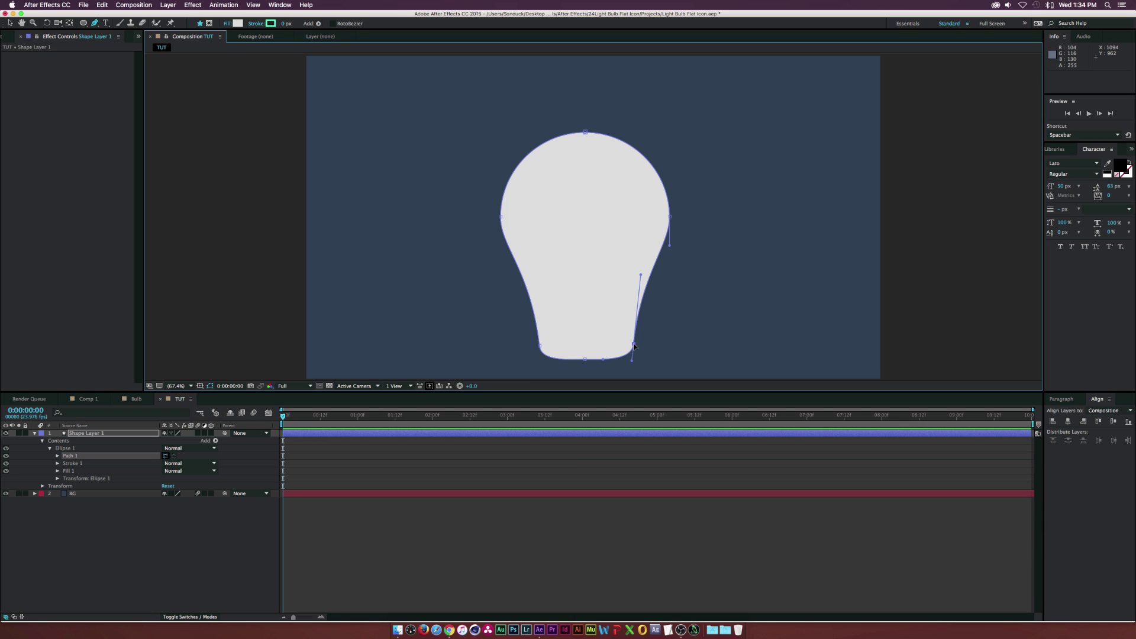
- Delete the bulb's right-hand path points and straighten the centre edge by retracting the top and bottom handles, leaving only the left half
left_click(633, 346, "super")
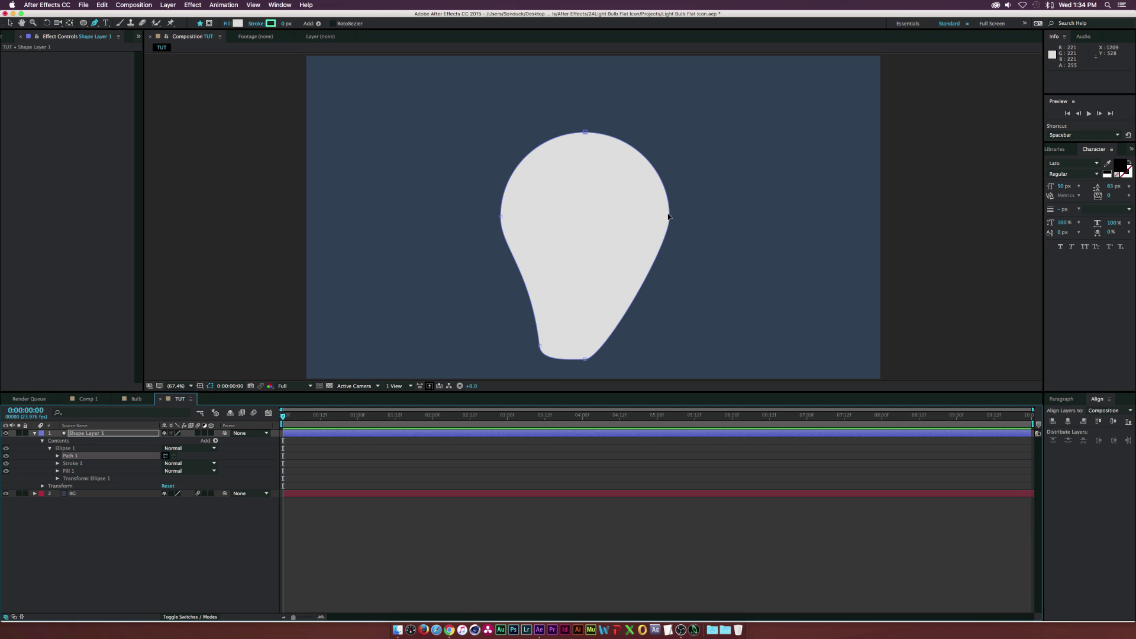
left_click(669, 218, "super")
left_click(585, 132)
left_click_drag(631, 134, 586, 132)
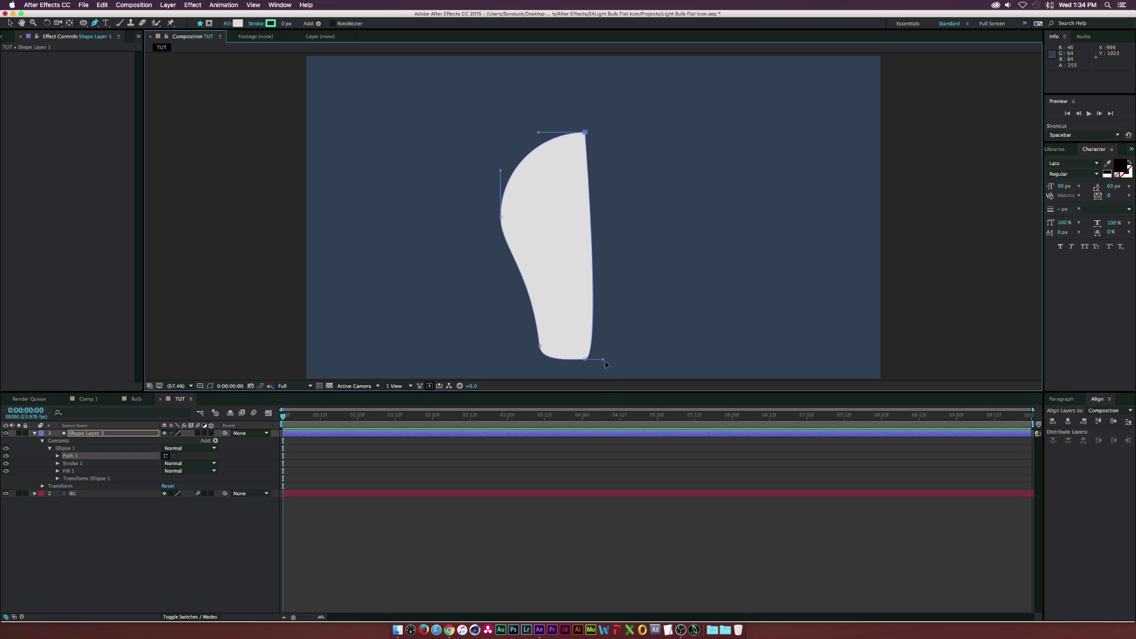
left_click_drag(599, 360, 586, 358)
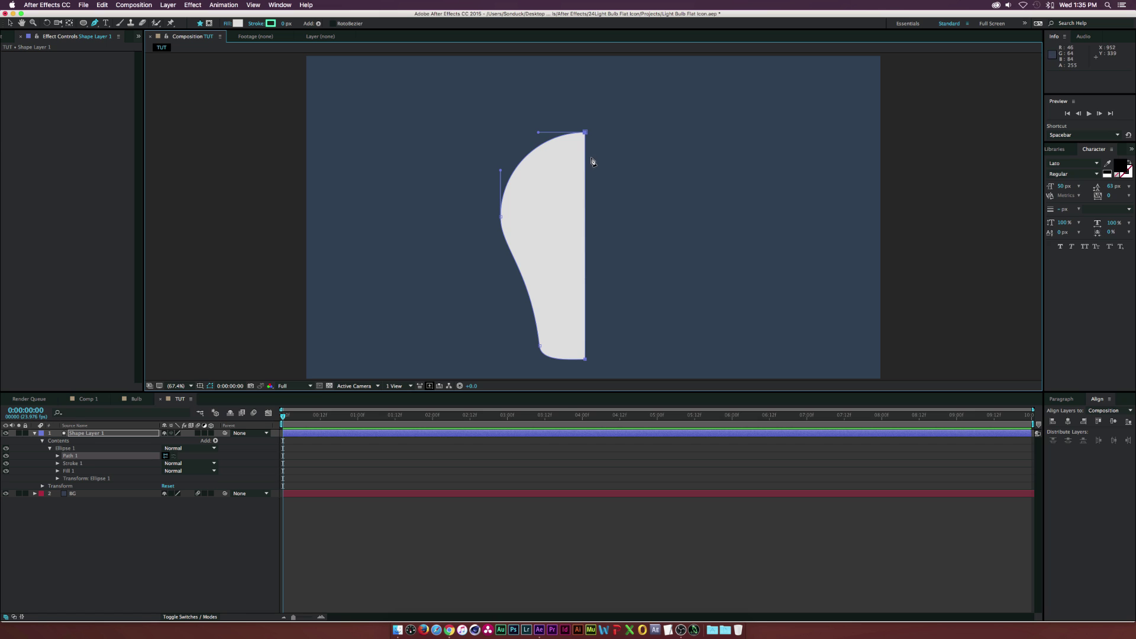
- Duplicate the half-bulb Ellipse 1 group within Shape Layer 1
left_click(9, 23)
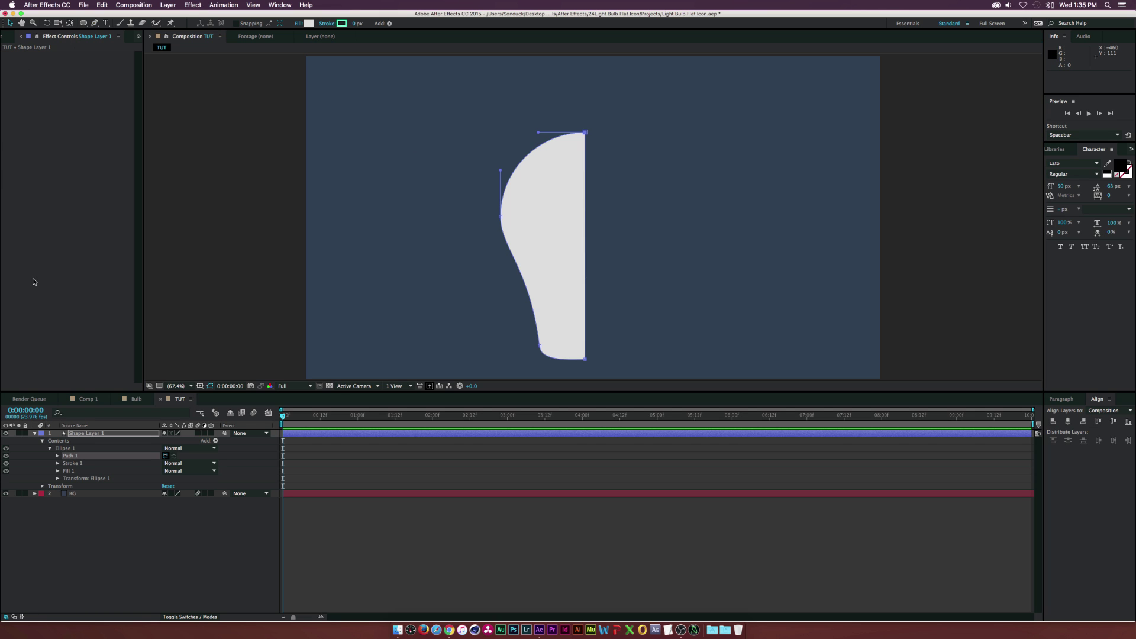
left_click(65, 448)
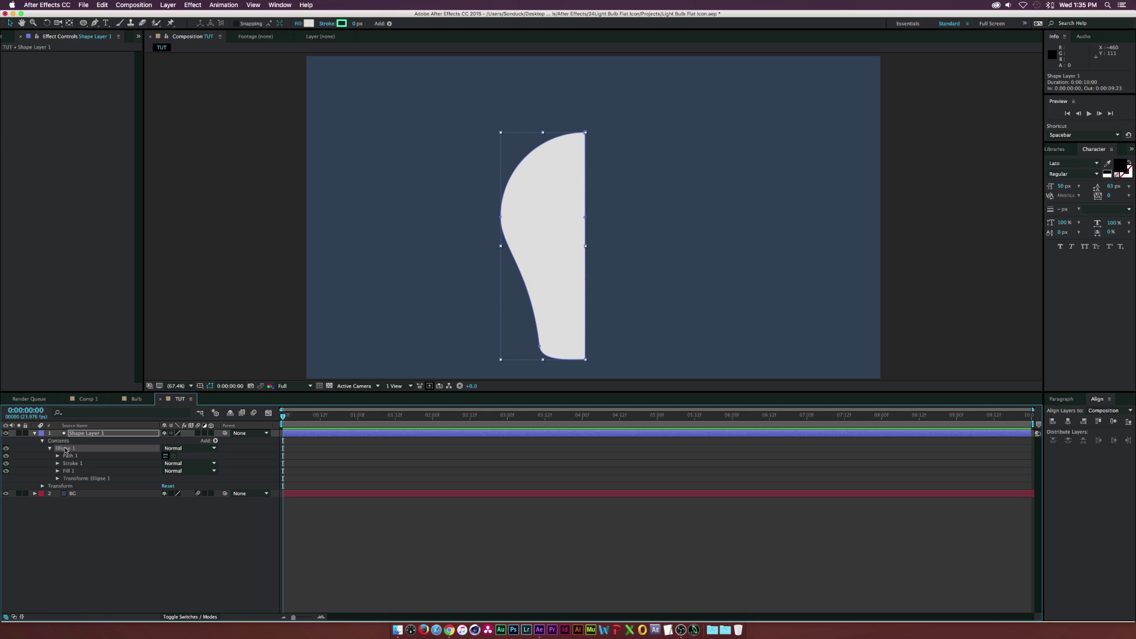
left_click(102, 4)
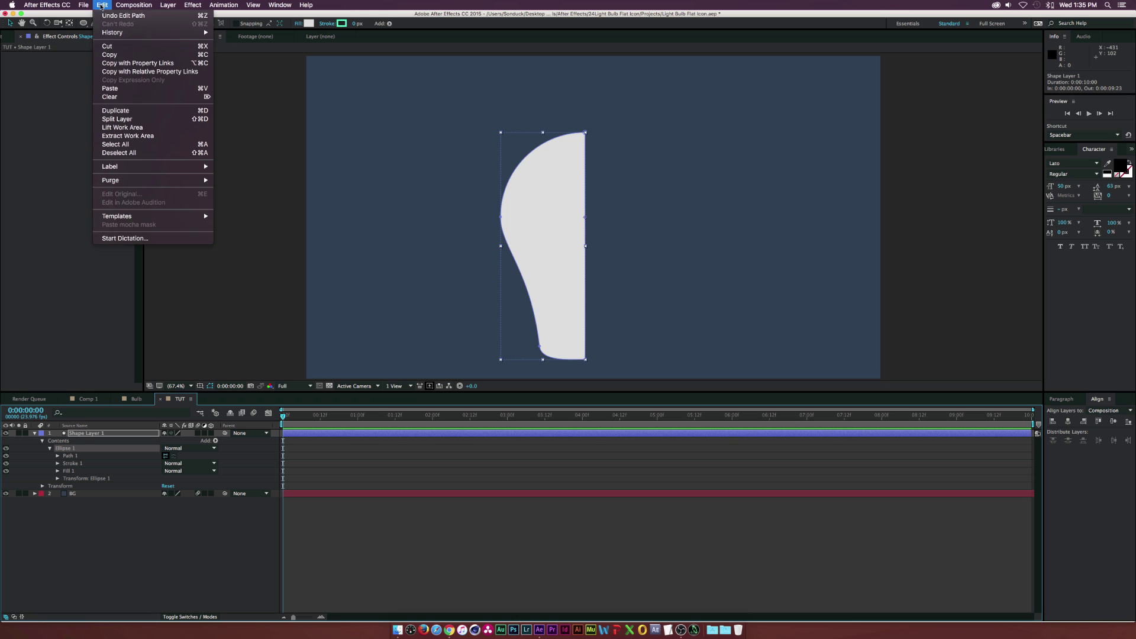
left_click(118, 111)
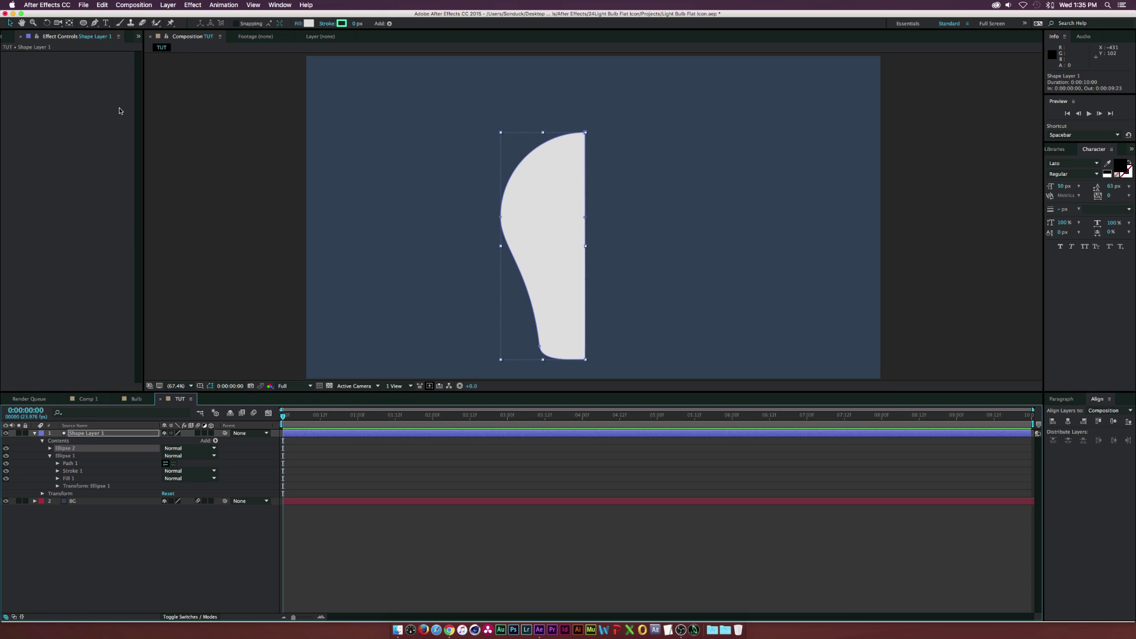
- Mirror the duplicated Ellipse 2 group horizontally by setting its transform scale to -100, 100%
left_click(49, 449)
left_click(76, 479)
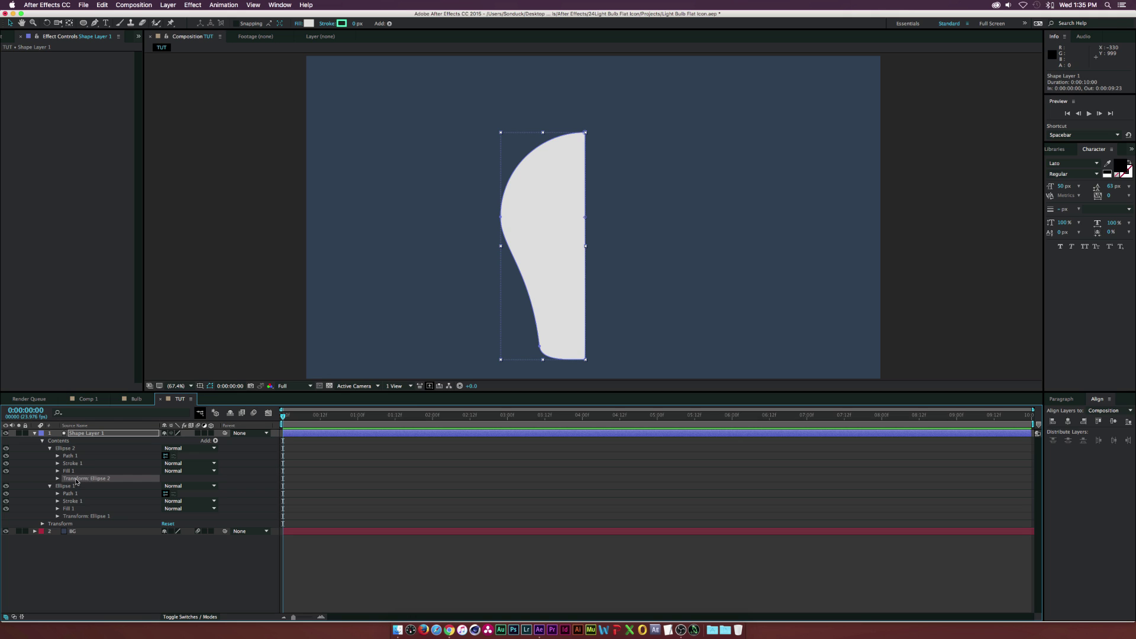
left_click(57, 478)
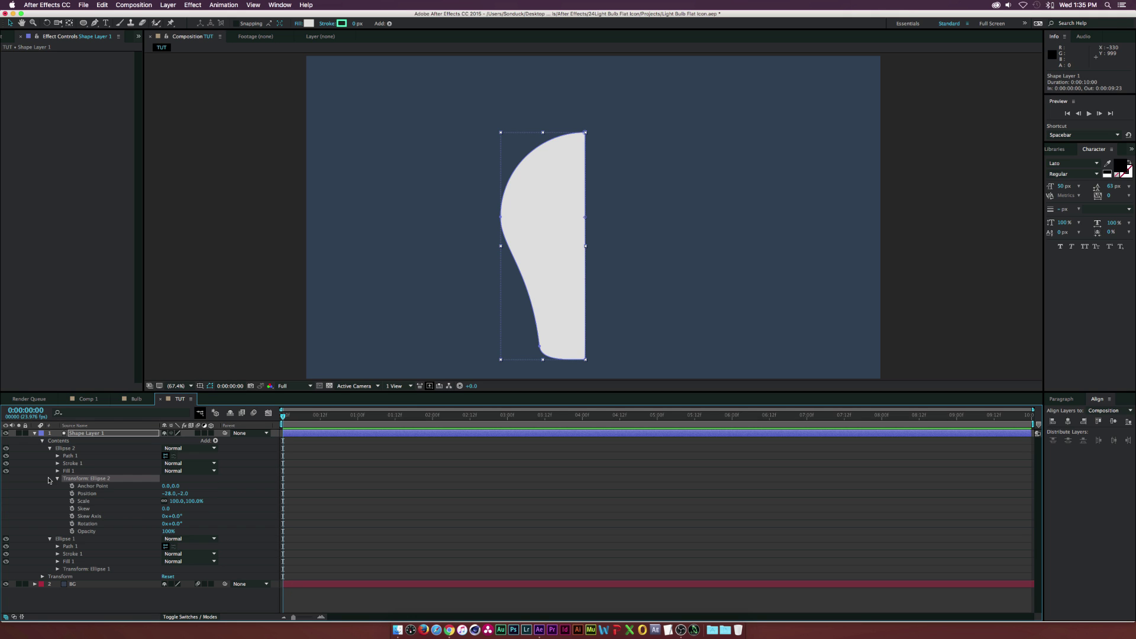
left_click(176, 501)
key("Return")
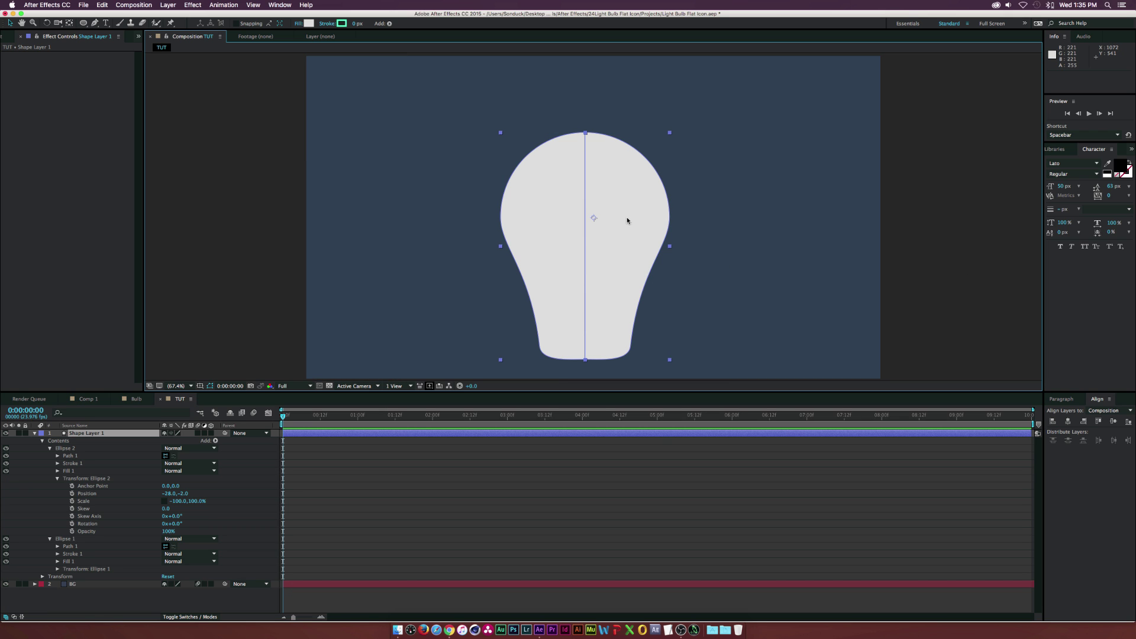
- Nudge the whole bulb layer one pixel to the left and deselect it
key("Left")
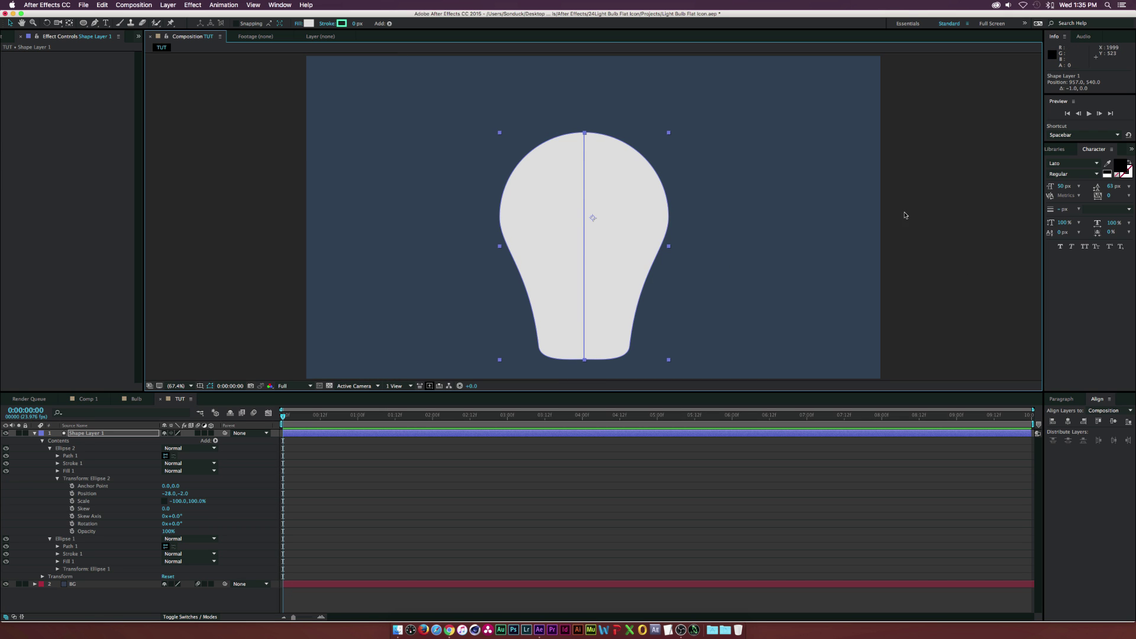
left_click(920, 278)
key("period")
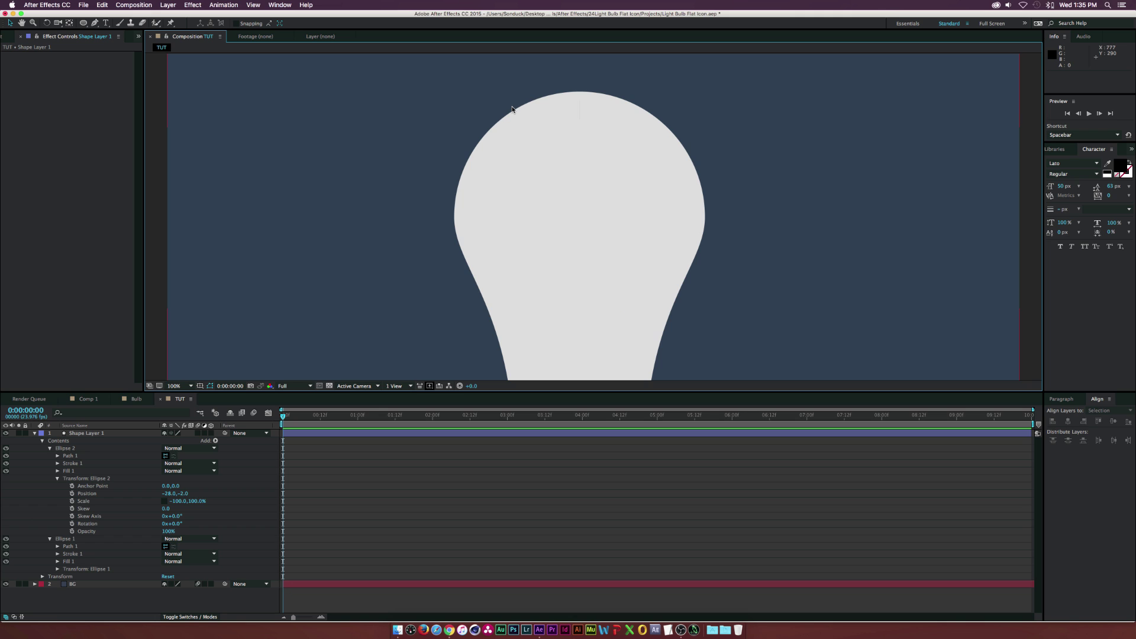
- Set the fill colour of the bulb's right half, Ellipse 2, to golden yellow E0BB56
left_click(514, 112)
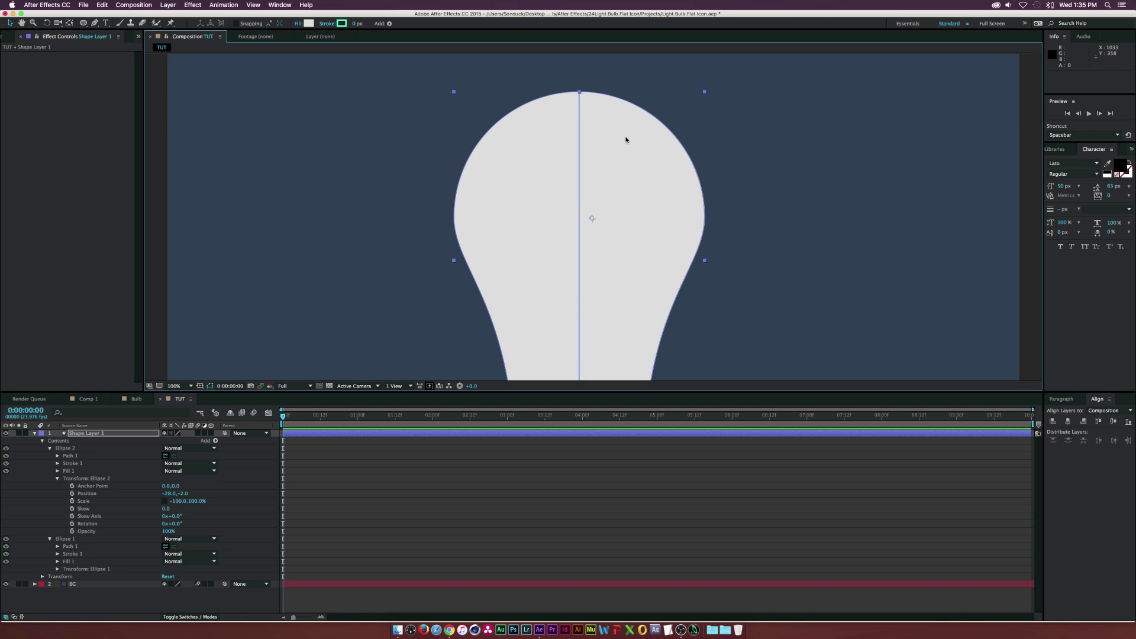
left_click(58, 470)
left_click(166, 492)
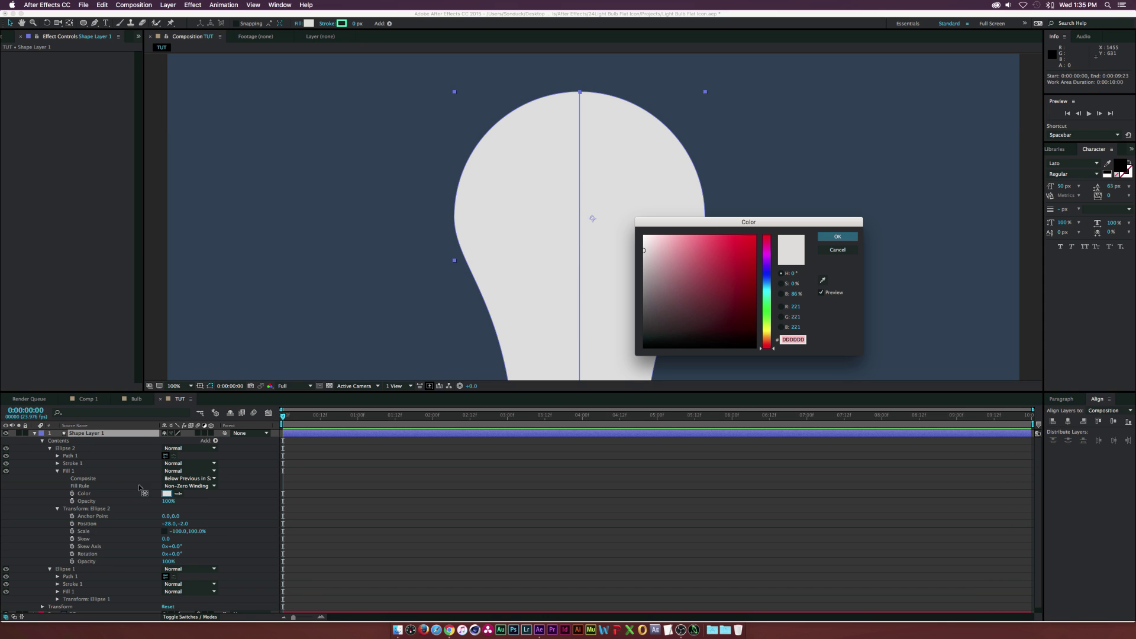
left_click_drag(766, 342, 767, 335)
mouse_move(698, 238)
left_mouse_down()
mouse_move(724, 266)
mouse_move(713, 255)
left_mouse_up()
left_click_drag(767, 335, 767, 335)
left_click(712, 249)
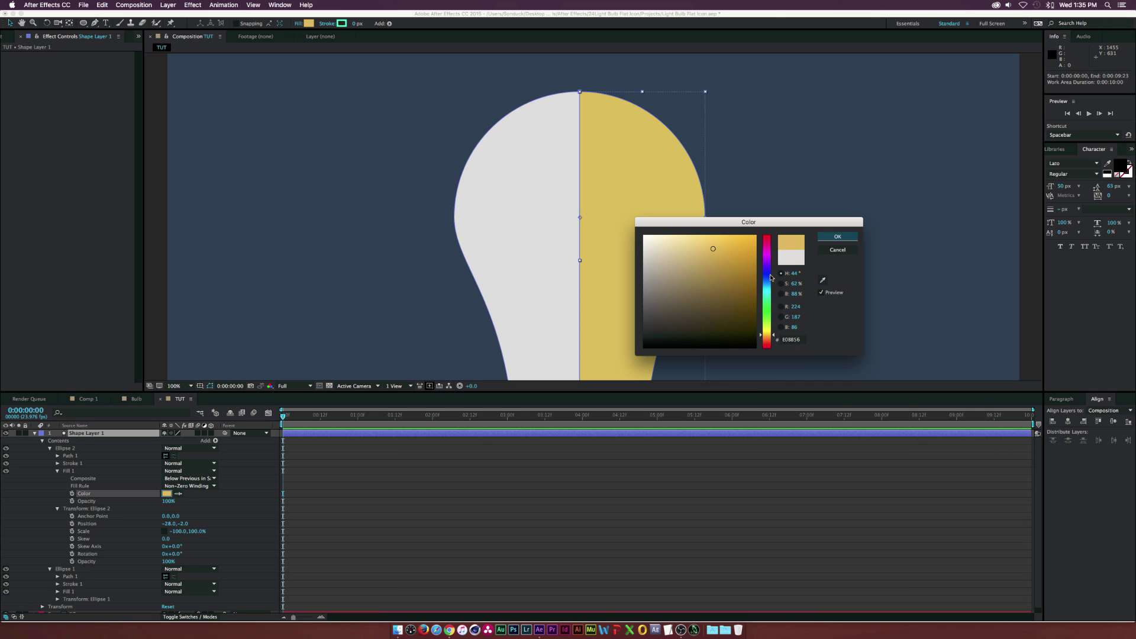
key("Return")
- Set the fill colour of the bulb's left half, Ellipse 1, to E0BB56
scroll(77, 563, "down", 1)
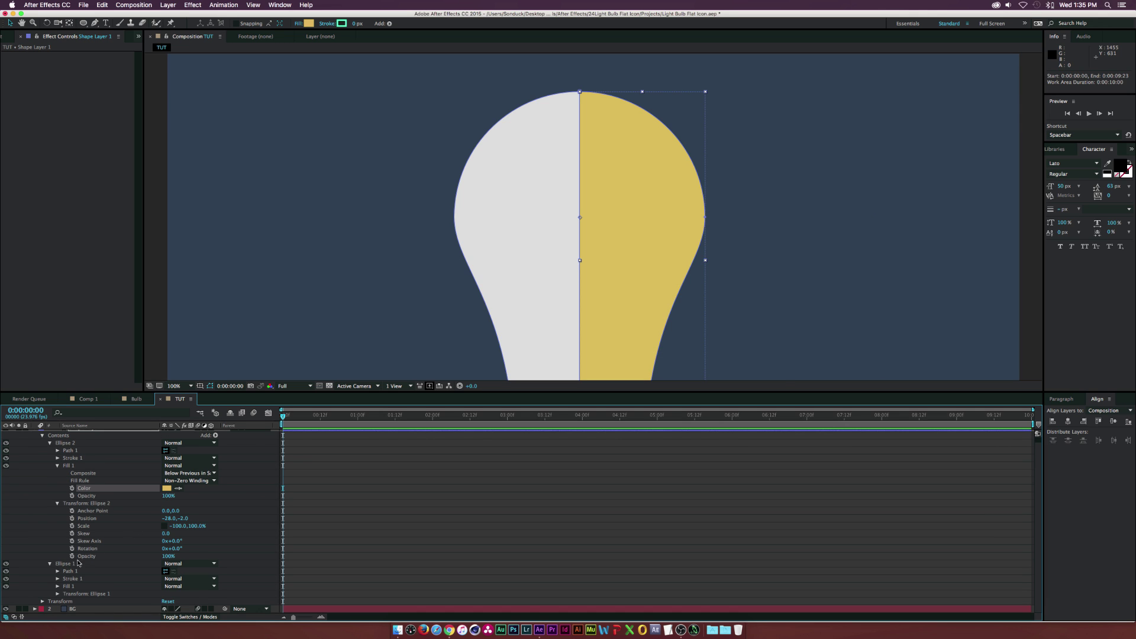
left_click(58, 585)
left_click(167, 601)
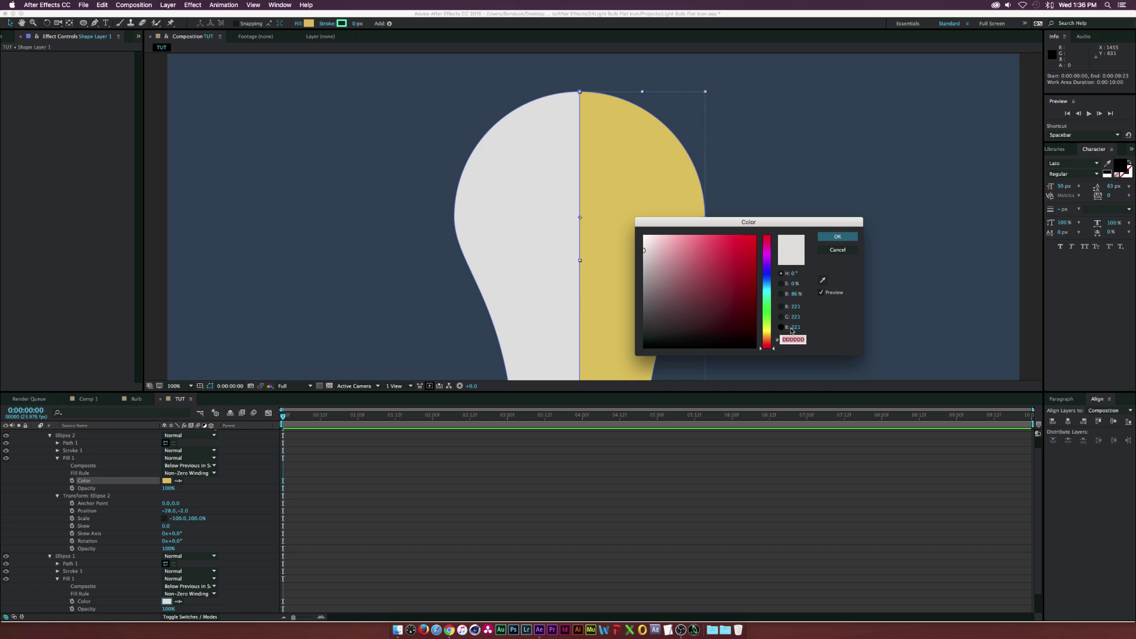
type("E0BB56")
left_click(837, 236)
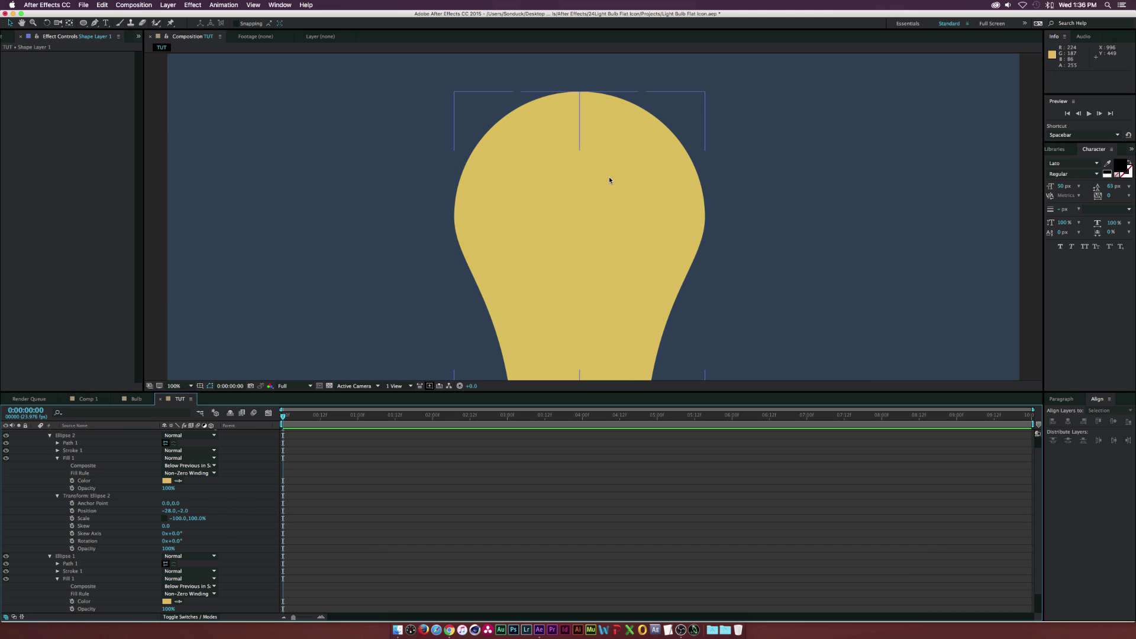
- Rename the bulb's shape layer to Bulb and move the bulb higher in the composition
scroll(609, 176, "down", 2)
scroll(90, 433, "up", 1)
left_click(90, 432)
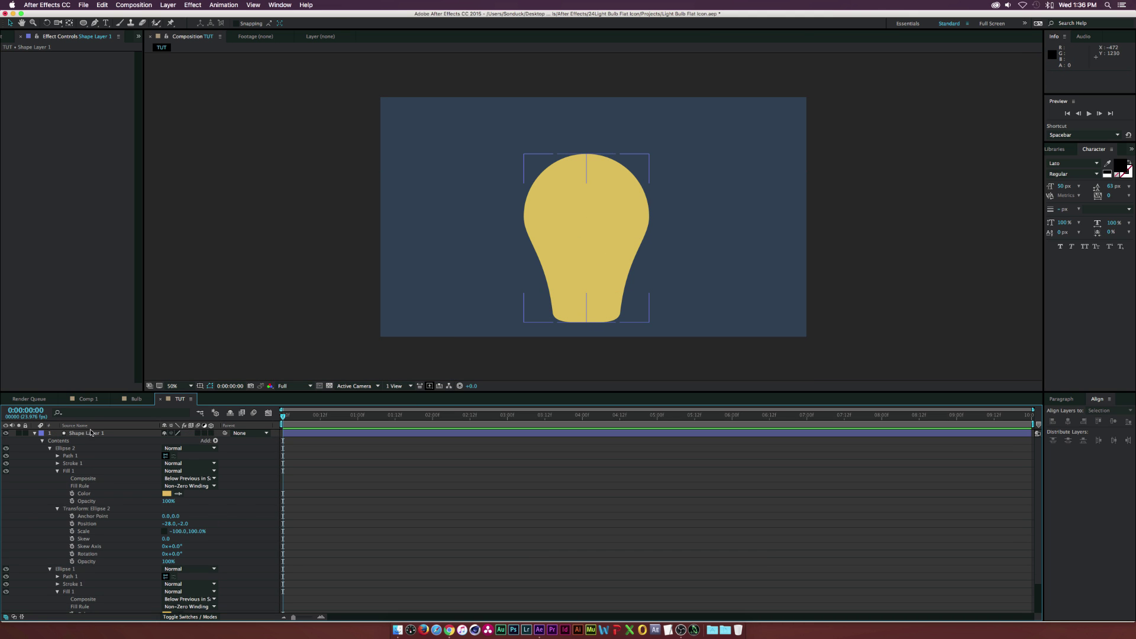
left_click(35, 433)
left_click(85, 435)
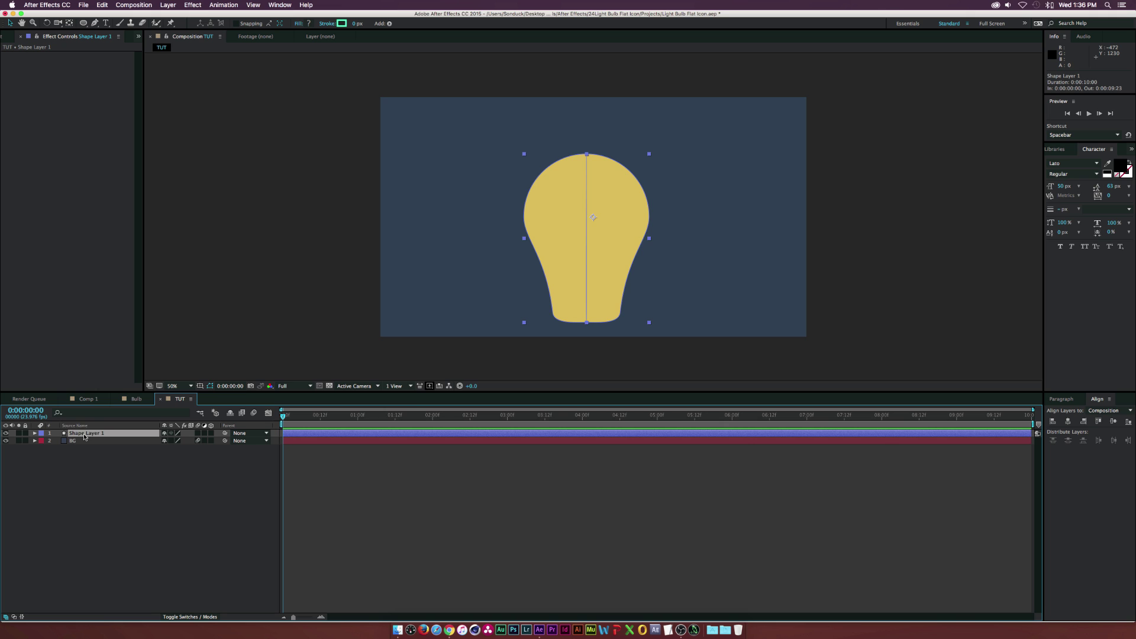
key("Return")
type("Bu")
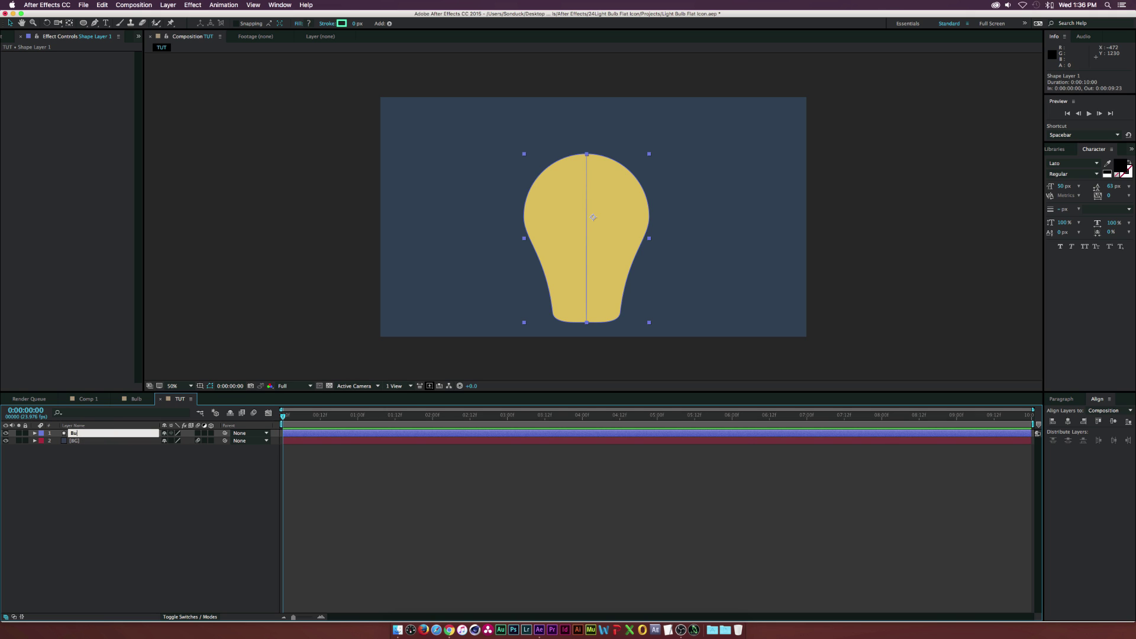
type("lb")
key("Return")
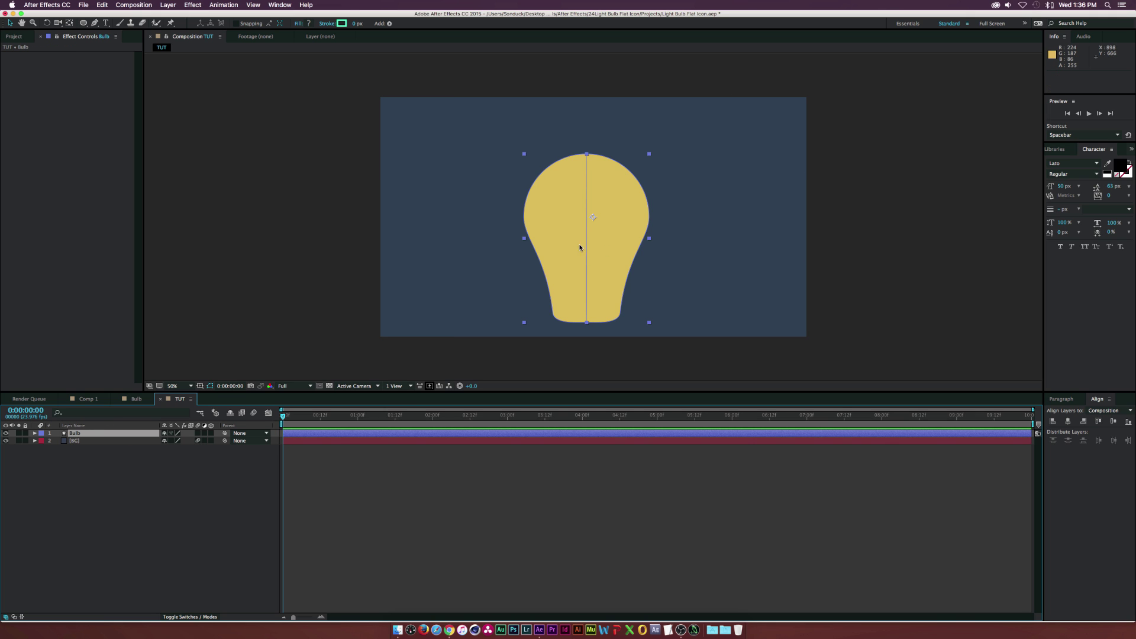
left_click_drag(609, 242, 608, 215)
left_click(646, 271)
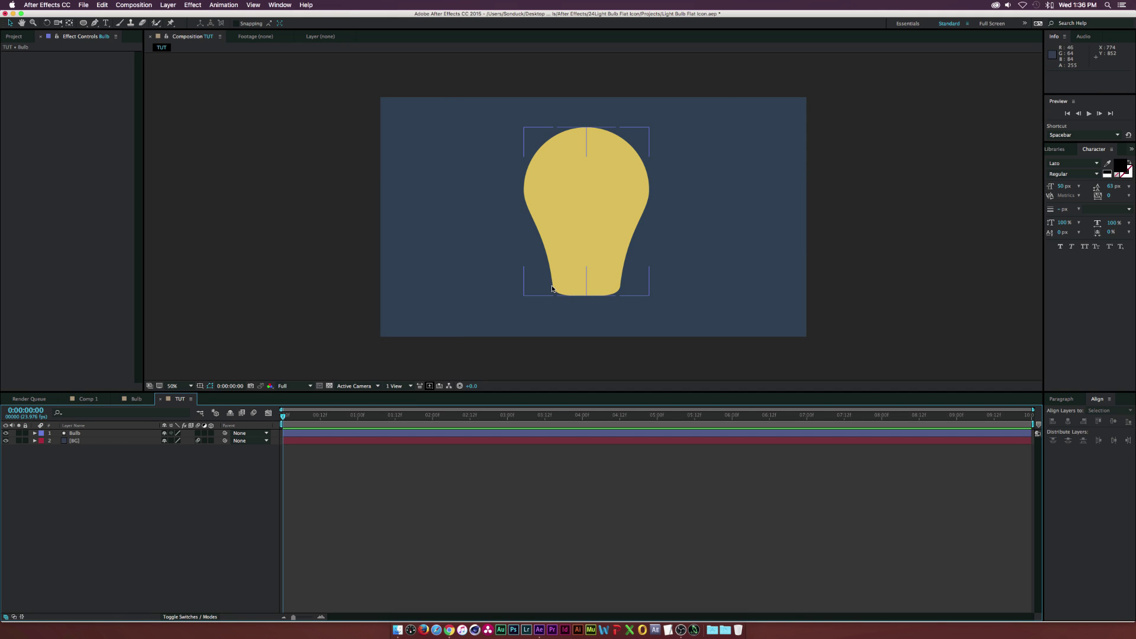
- Draw a circle centred on the bulb's lower edge as a new shape layer and convert its ellipse path to a Bezier path
left_click_drag(84, 23, 115, 48)
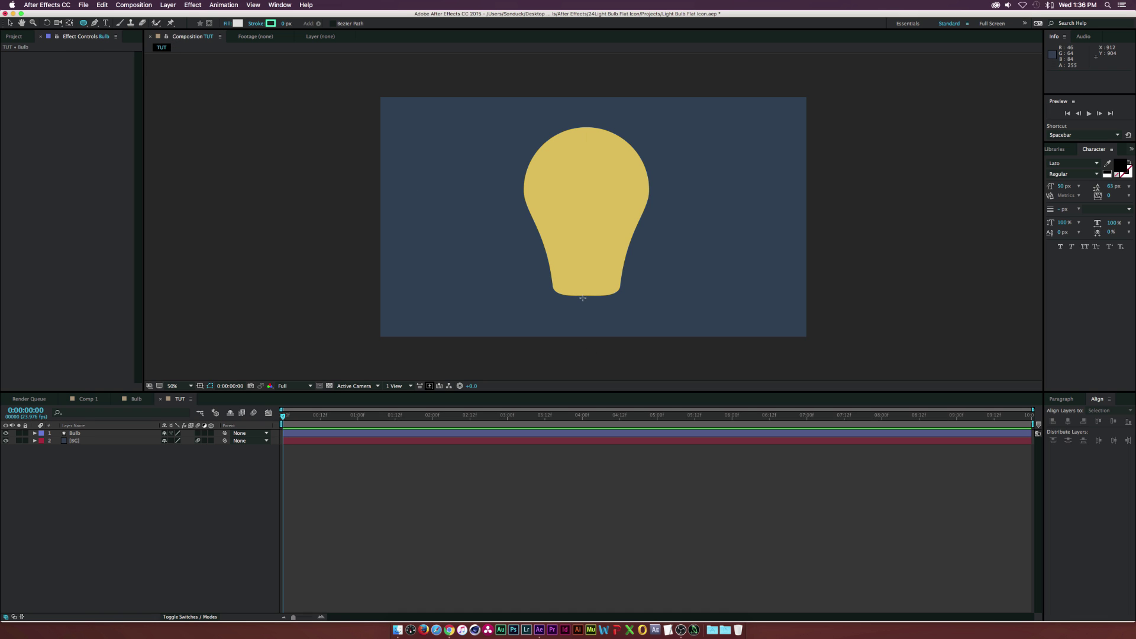
mouse_move(581, 301)
left_mouse_down()
mouse_move(654, 227)
mouse_move(611, 277)
mouse_move(634, 240)
mouse_move(638, 356)
mouse_move(619, 260)
mouse_move(644, 251)
mouse_move(629, 259)
left_mouse_up()
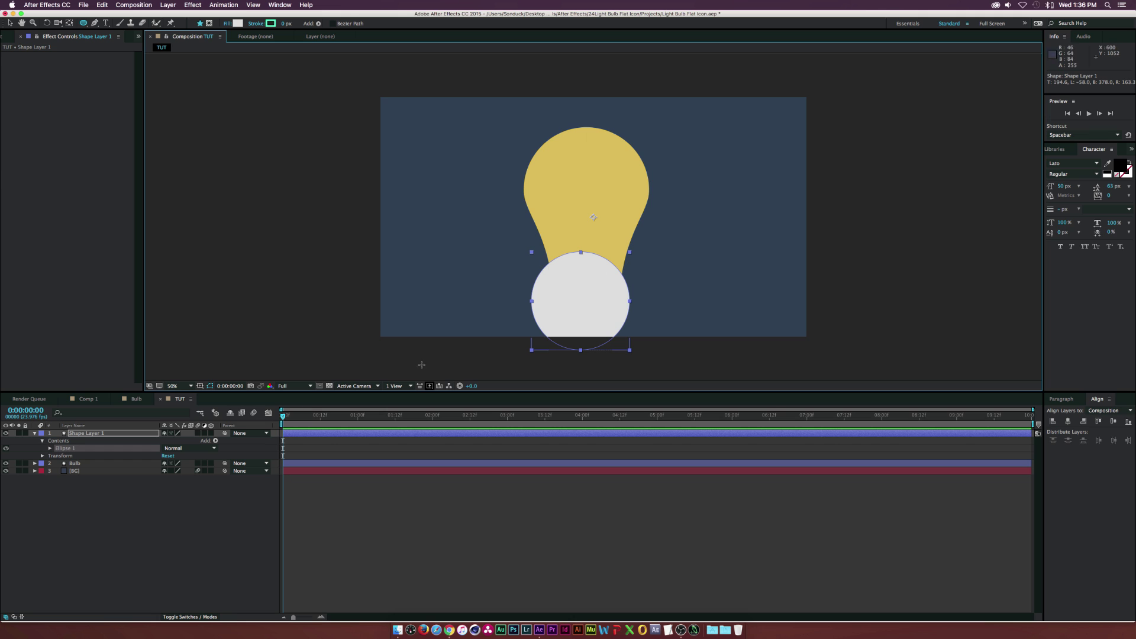
left_click(51, 449)
left_click(72, 456)
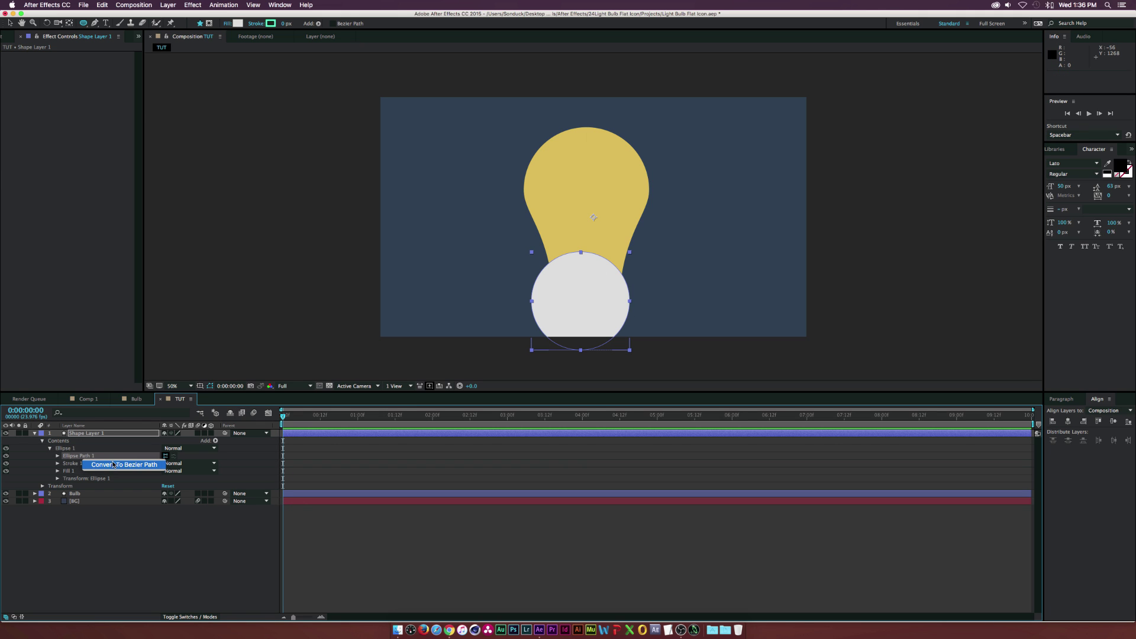
left_click(112, 466)
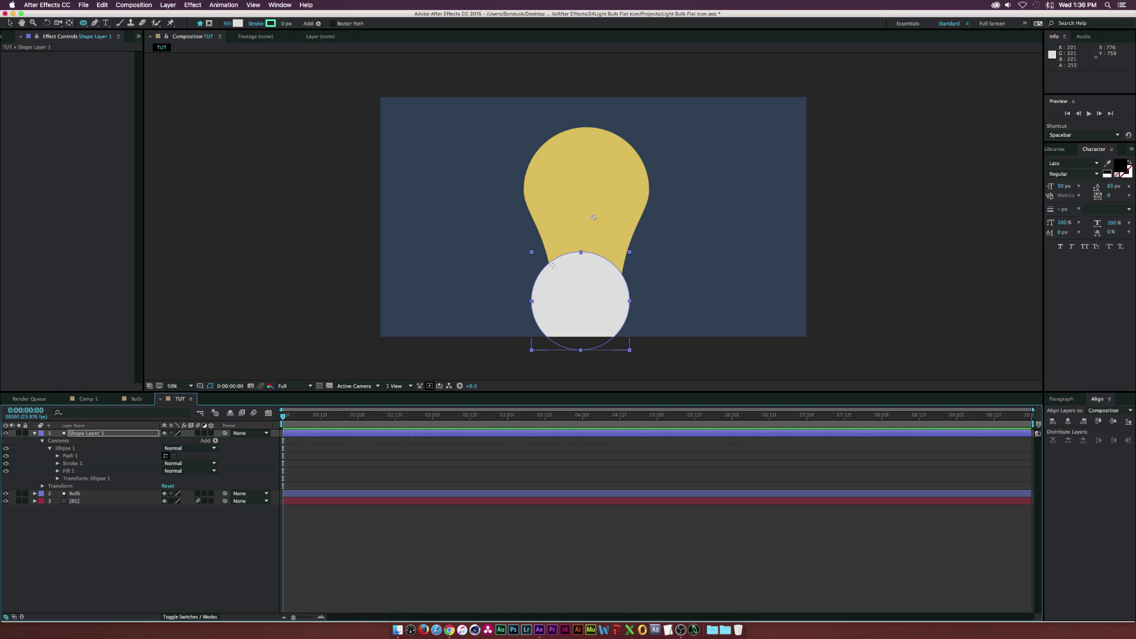
- Pull the circle's top vertex straight down to its centre, reshaping it into a concave base for the bulb
key("p")
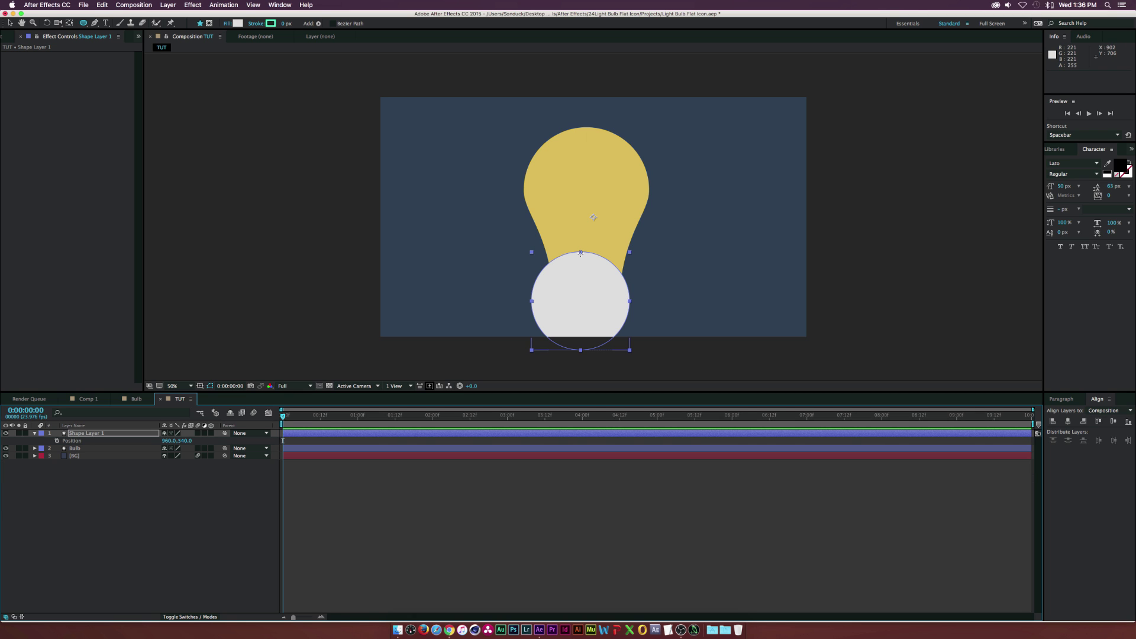
key("v")
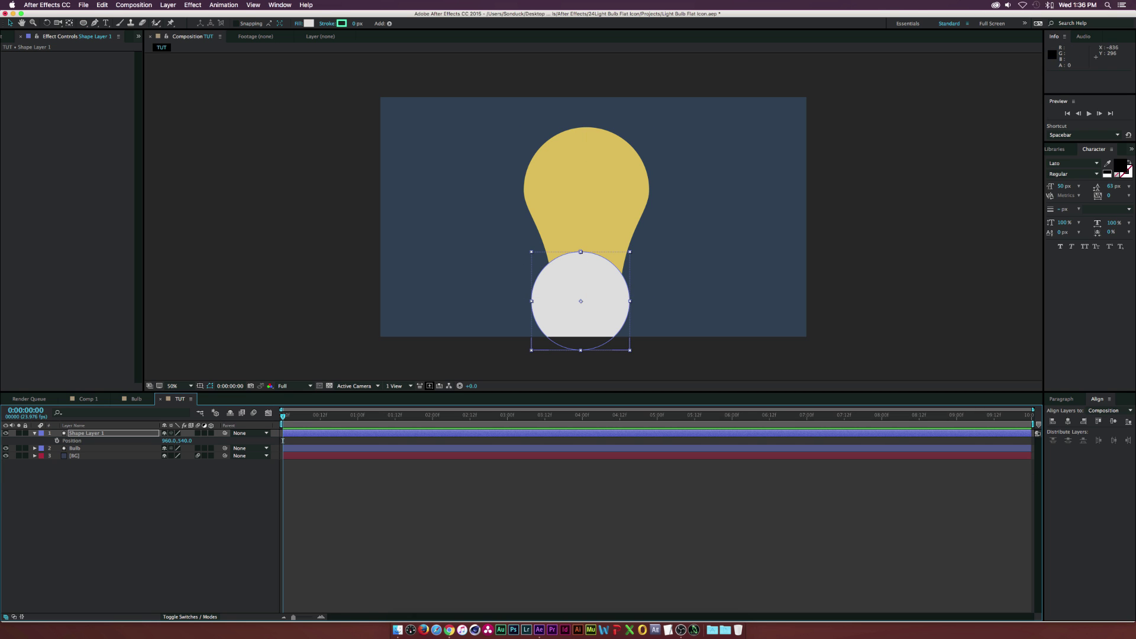
double_click(34, 433)
left_click(50, 448)
left_click(70, 456)
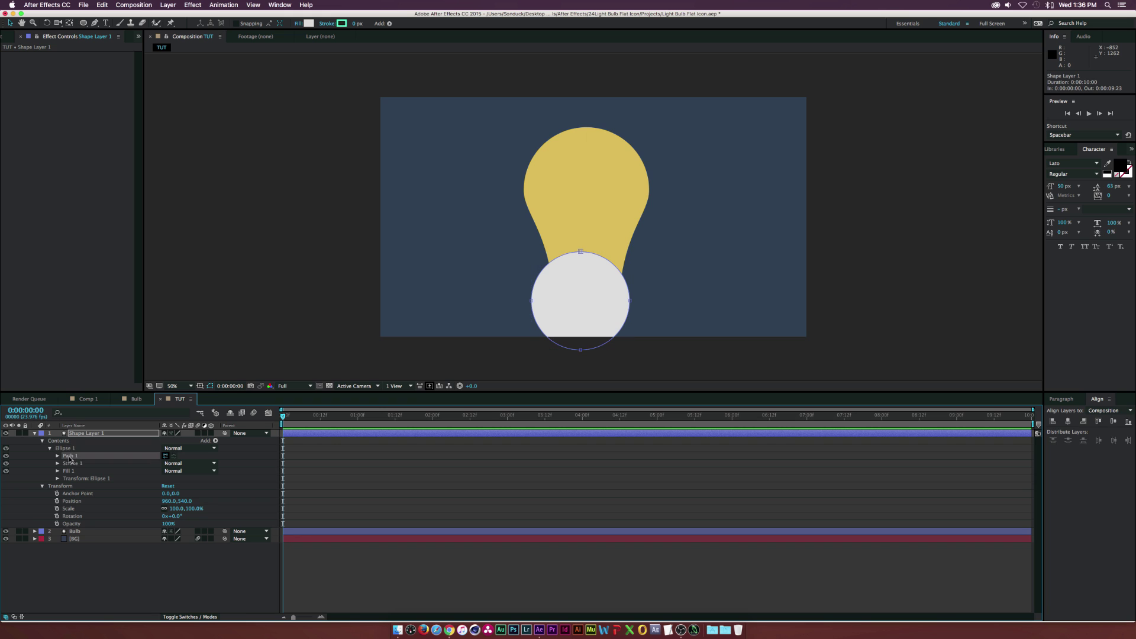
left_click(57, 456)
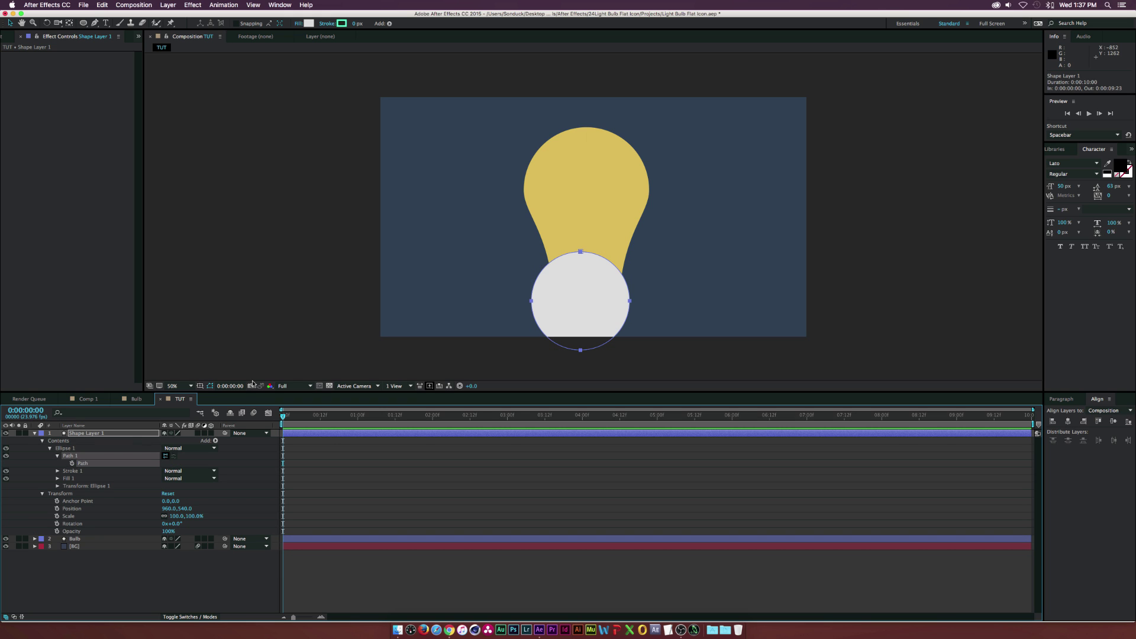
left_click(580, 253)
left_click_drag(581, 254, 580, 302)
- Set the base's fill colour to grey C4C4C4 and move the base up so it overlaps the bulb's neck
left_click(309, 23)
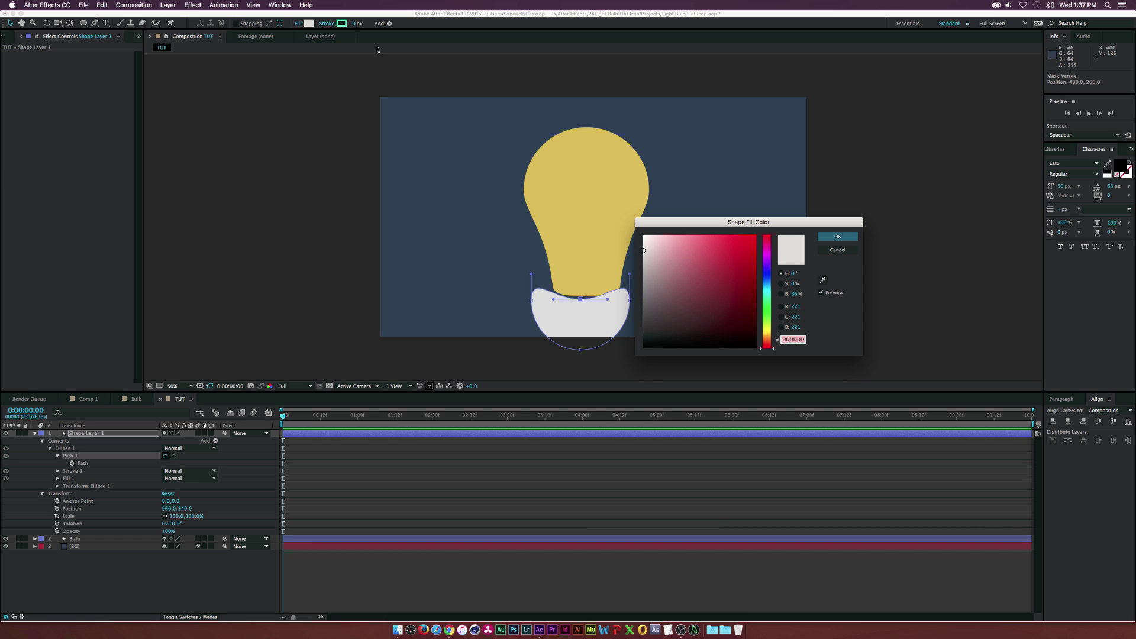
type("C4C4C4")
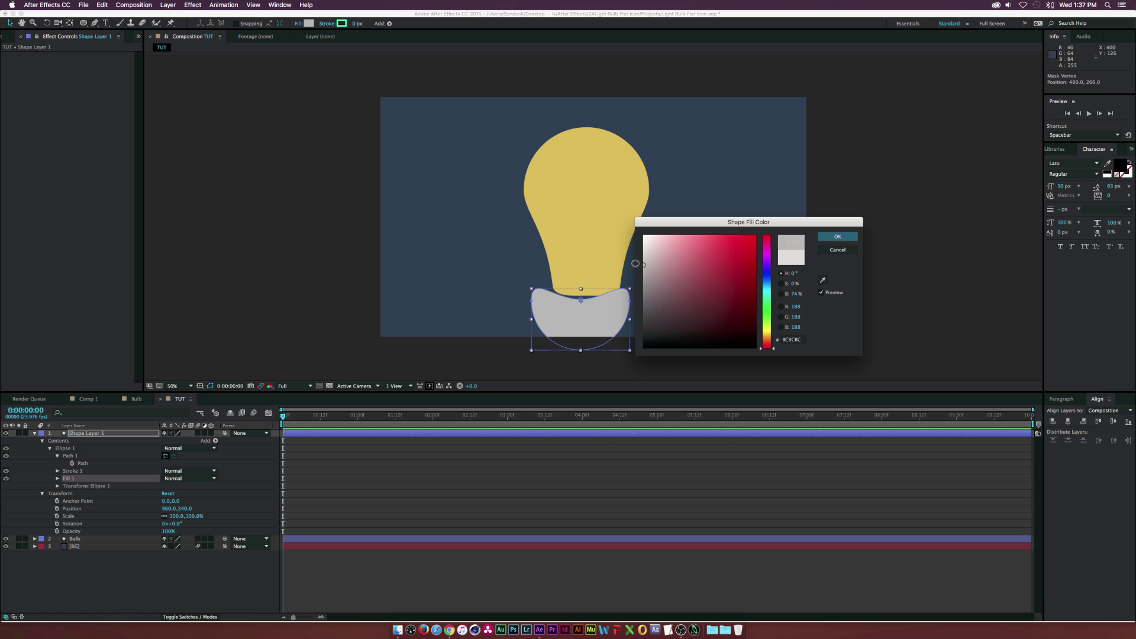
left_click(834, 237)
left_click(9, 22)
left_click_drag(601, 322, 603, 304)
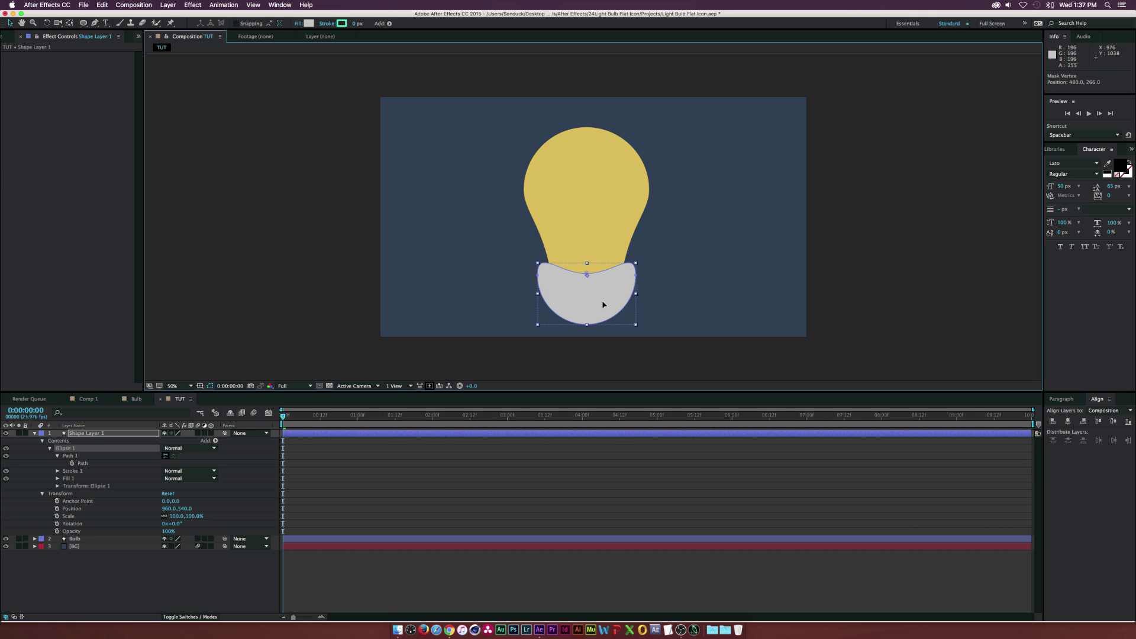
- Align the base and Bulb layers horizontally on the composition's centre, leaving nothing selected
left_click(36, 433)
left_click(82, 441, "shift")
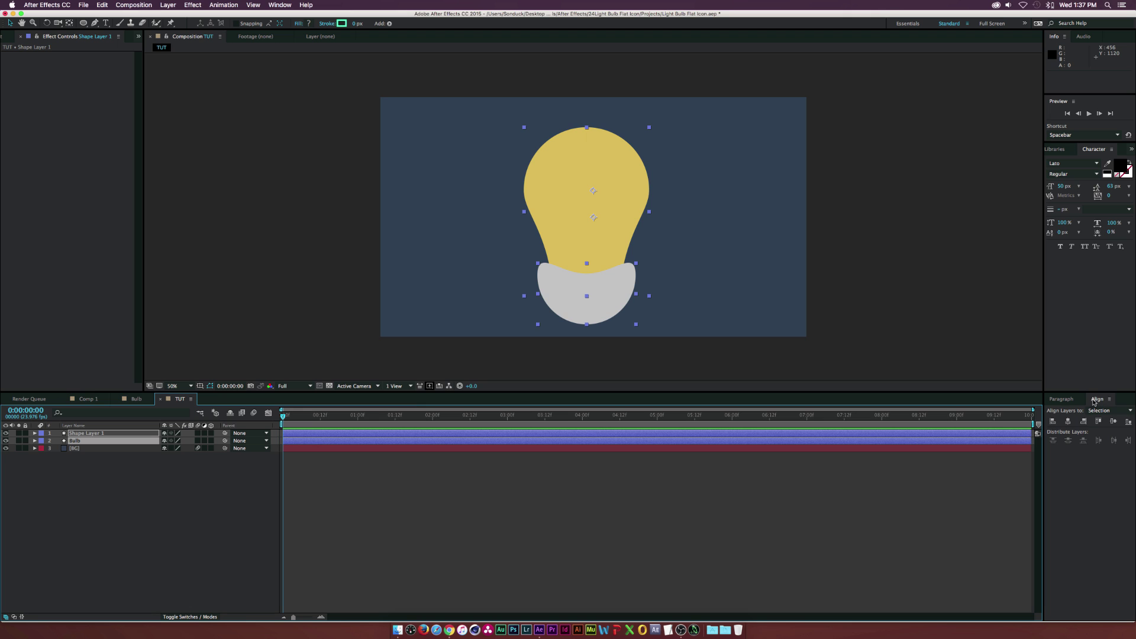
left_click(280, 5)
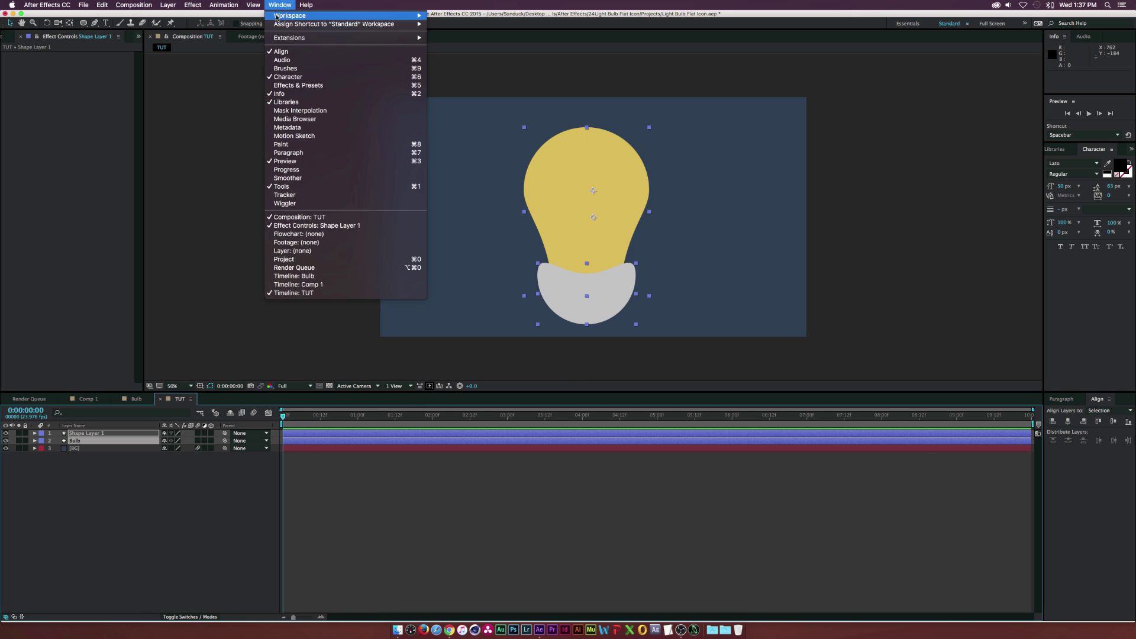
left_click(1078, 421)
left_click(1068, 422)
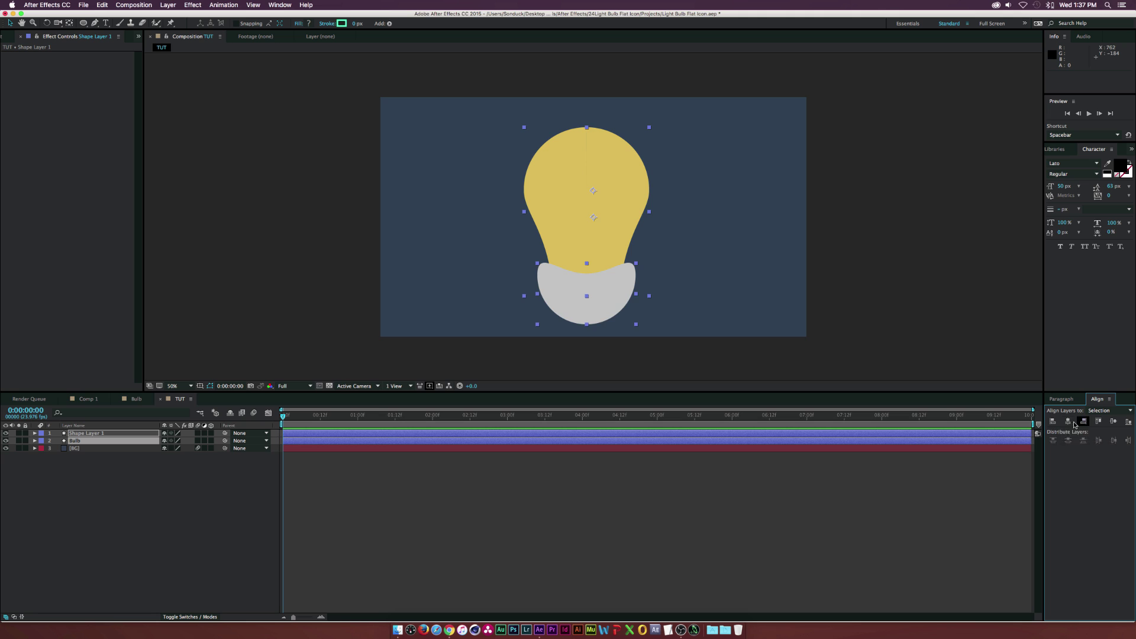
left_click(1068, 422)
left_click(161, 506)
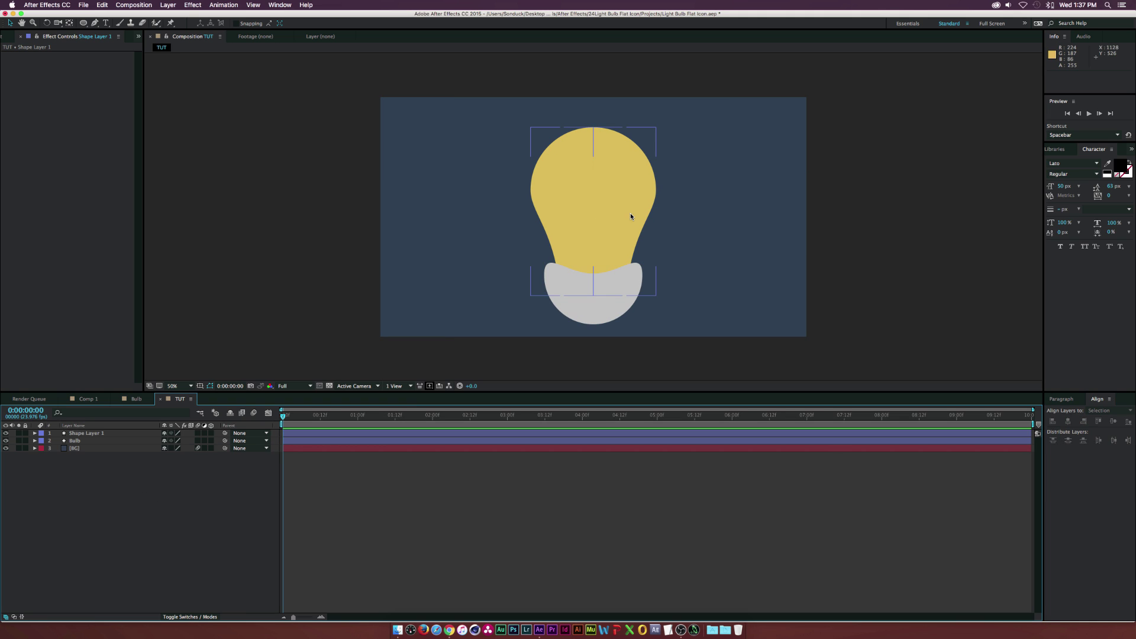
- Draw an open filament path in the Bulb layer with the Pen tool, rising from the base and zigzagging to the bulb's centre line
key("slash")
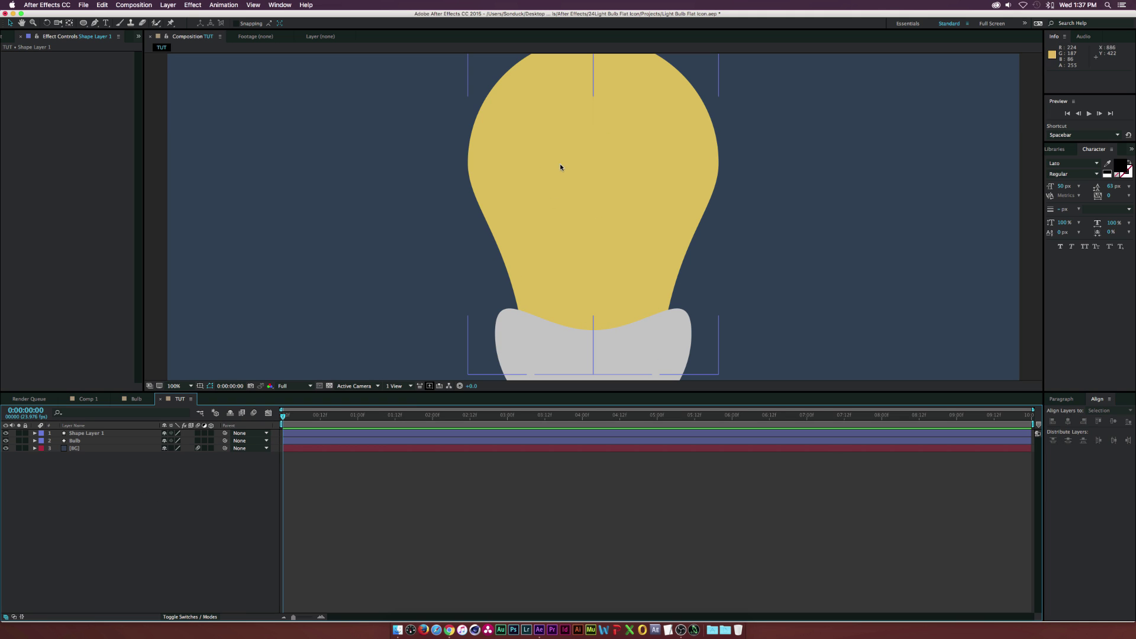
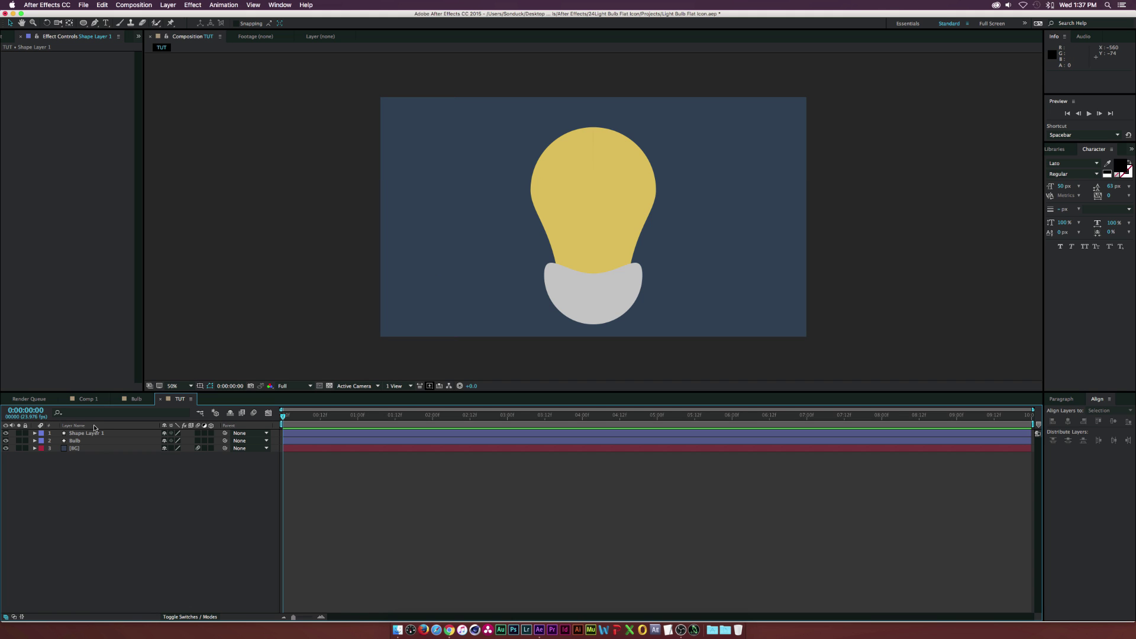
left_click(592, 237)
left_click(95, 23)
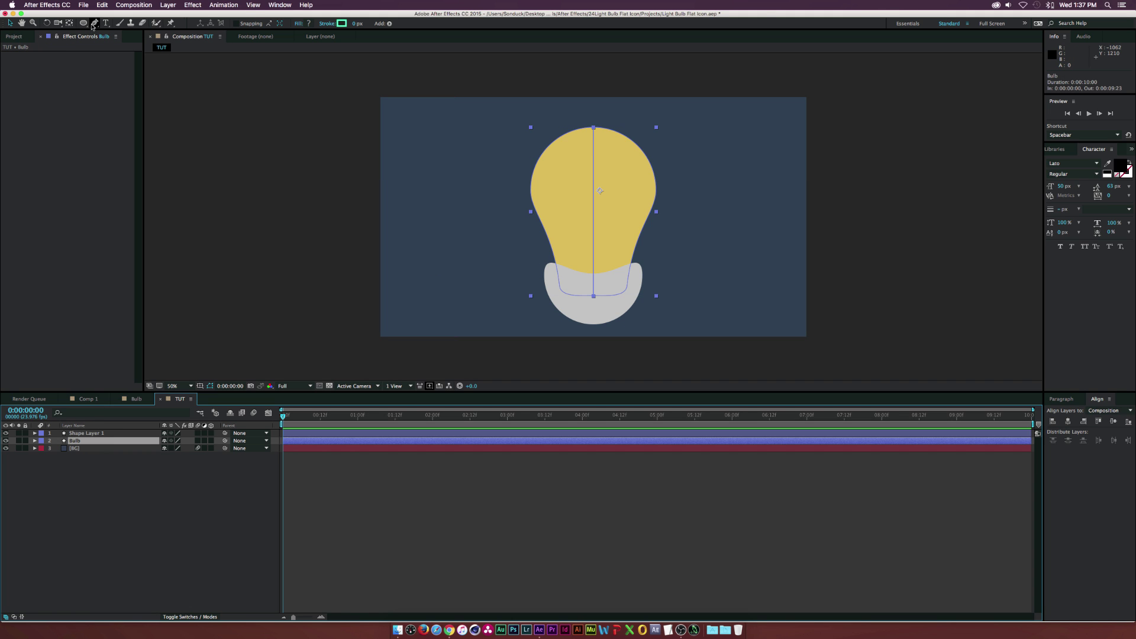
scroll(619, 264, "up", 2)
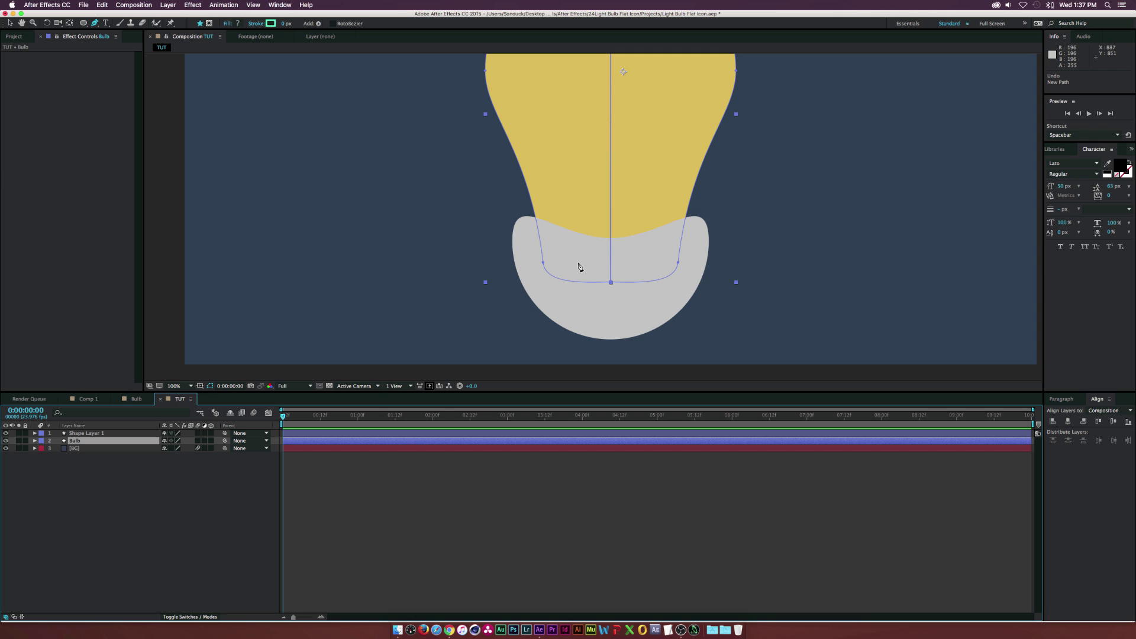
left_click(575, 263)
scroll(583, 168, "up", 3)
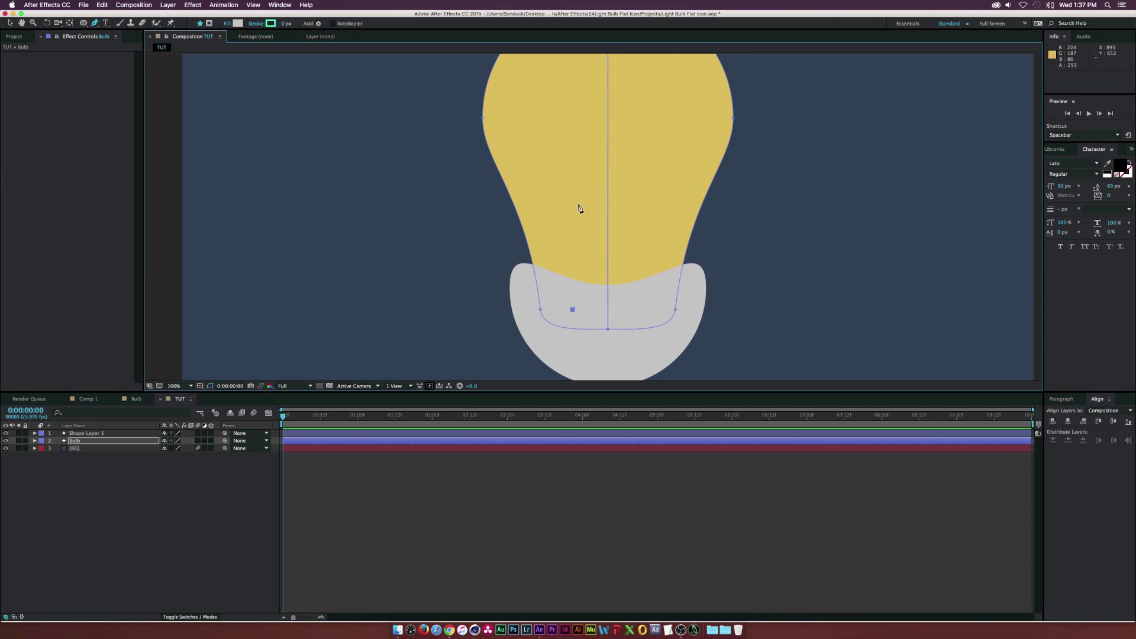
left_click(572, 183)
scroll(577, 160, "up", 3)
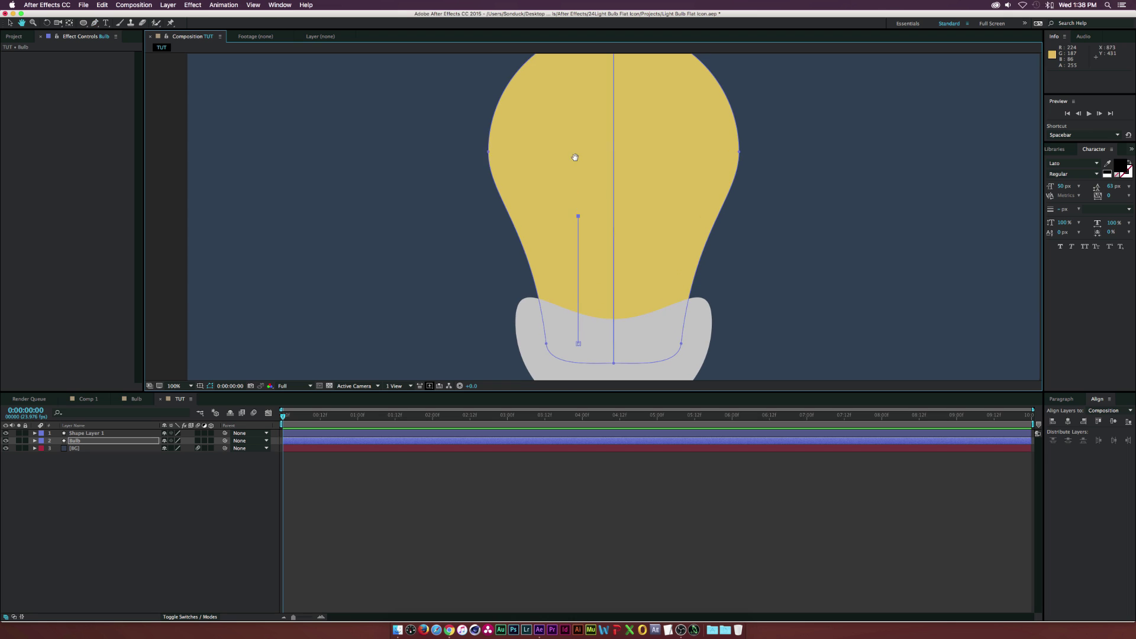
left_click(546, 185)
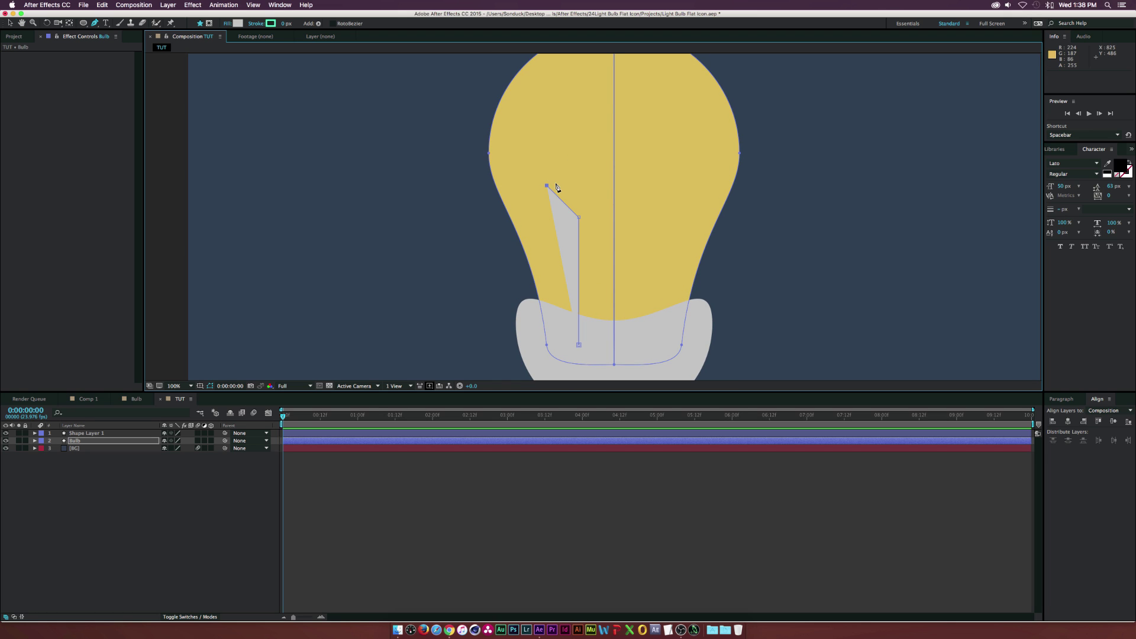
left_click(572, 187)
left_click(592, 206)
left_click(614, 184)
- Delete the fill from the filament path's Shape 1 group in the Bulb layer
left_click(34, 441)
left_click(50, 457)
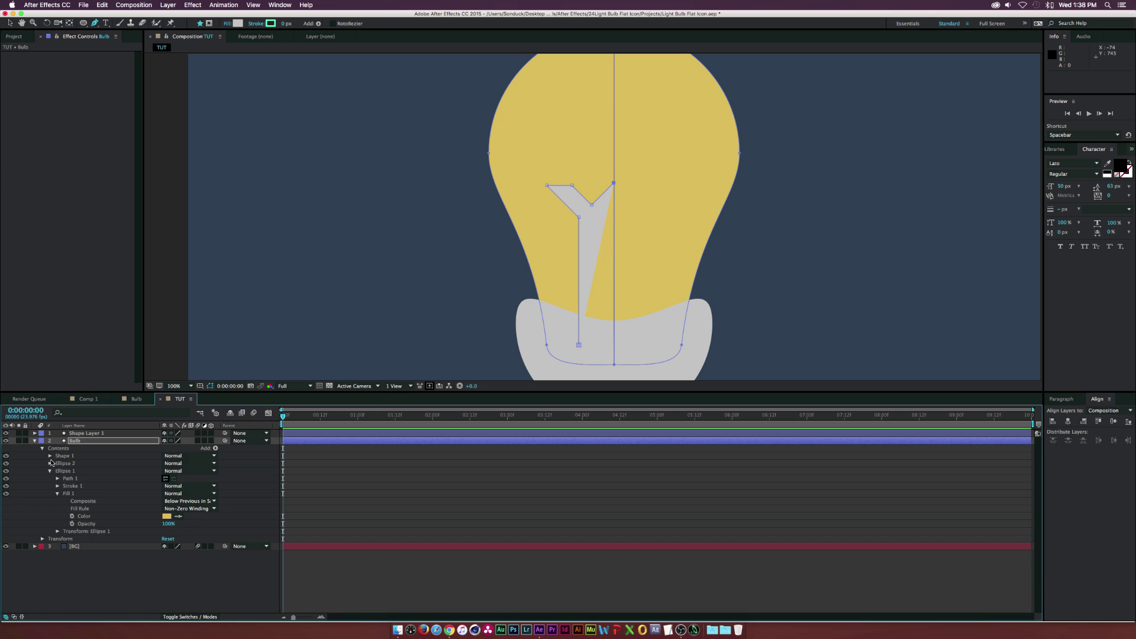
left_click(50, 456)
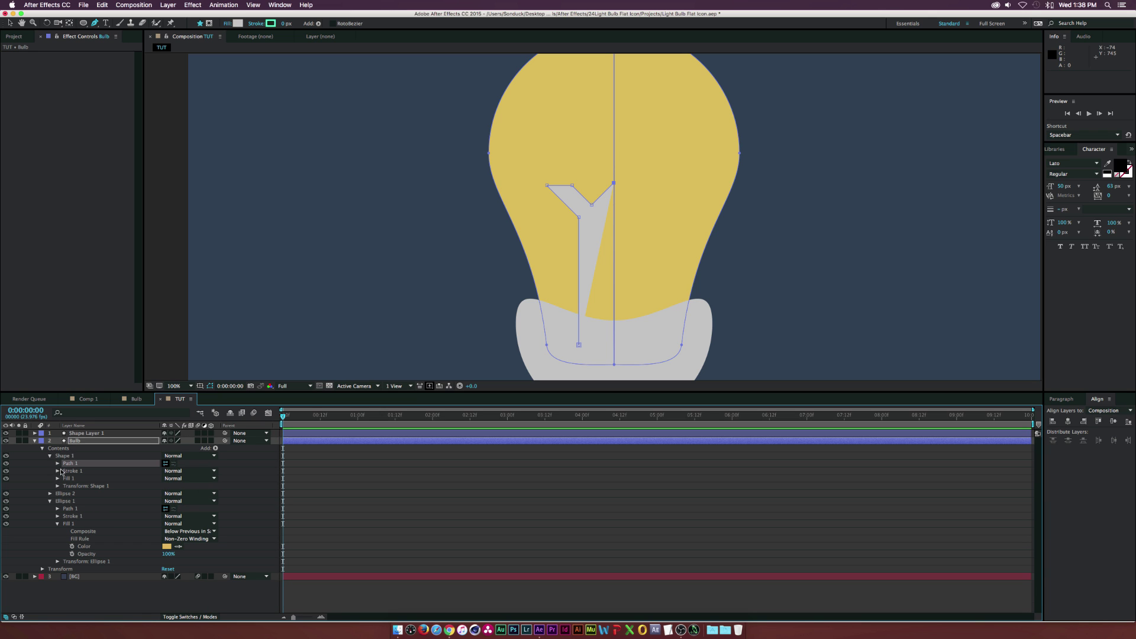
left_click(69, 479)
key("Delete")
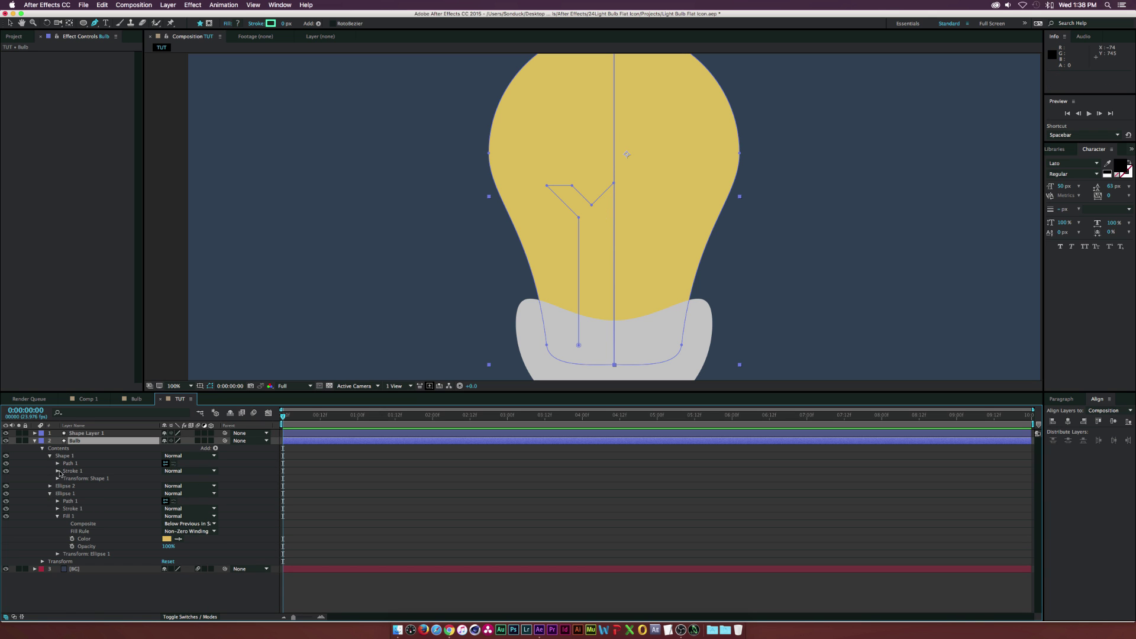
- Set the filament's stroke width to 18 and its stroke colour to red E6573F
left_click(58, 471)
left_click_drag(167, 503, 177, 501)
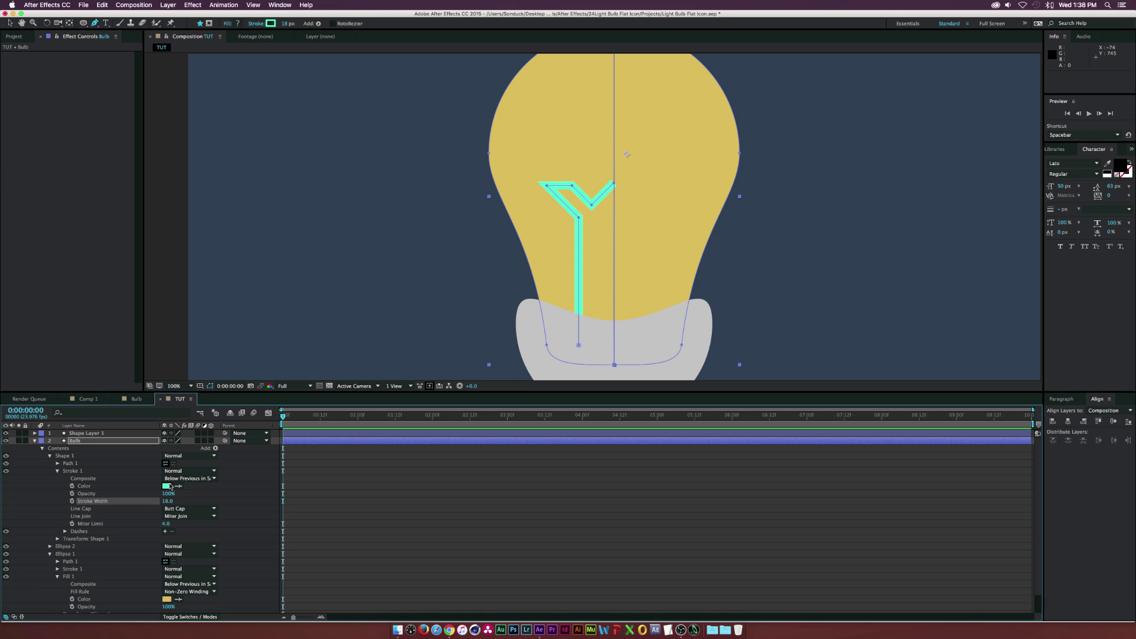
left_click(168, 487)
left_click_drag(764, 331, 765, 348)
left_click_drag(743, 249, 724, 246)
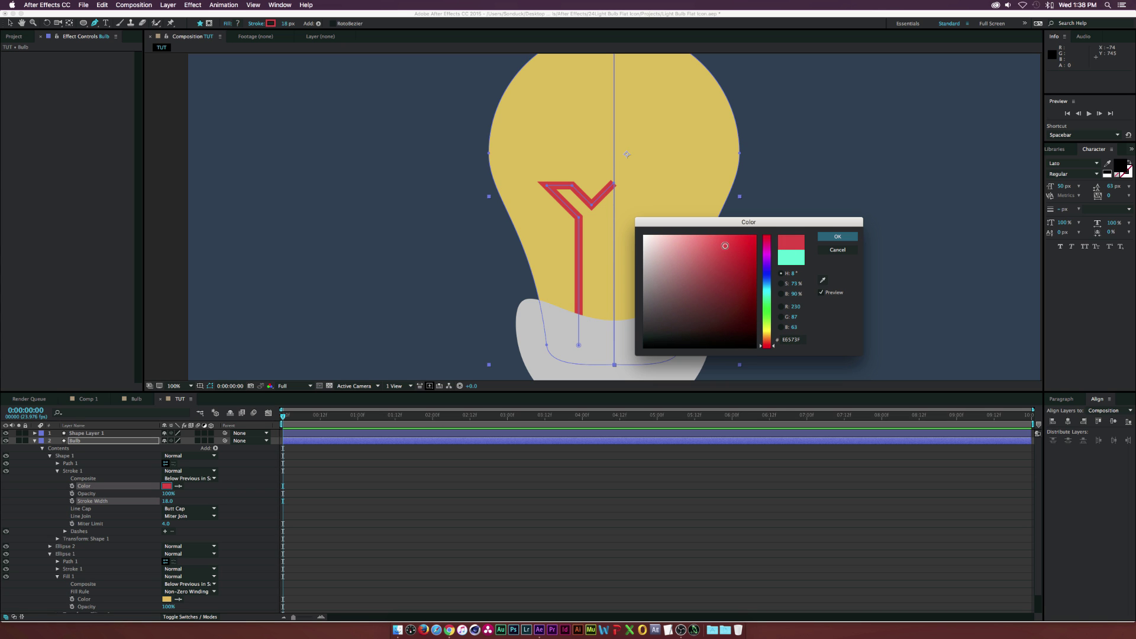
left_click(837, 236)
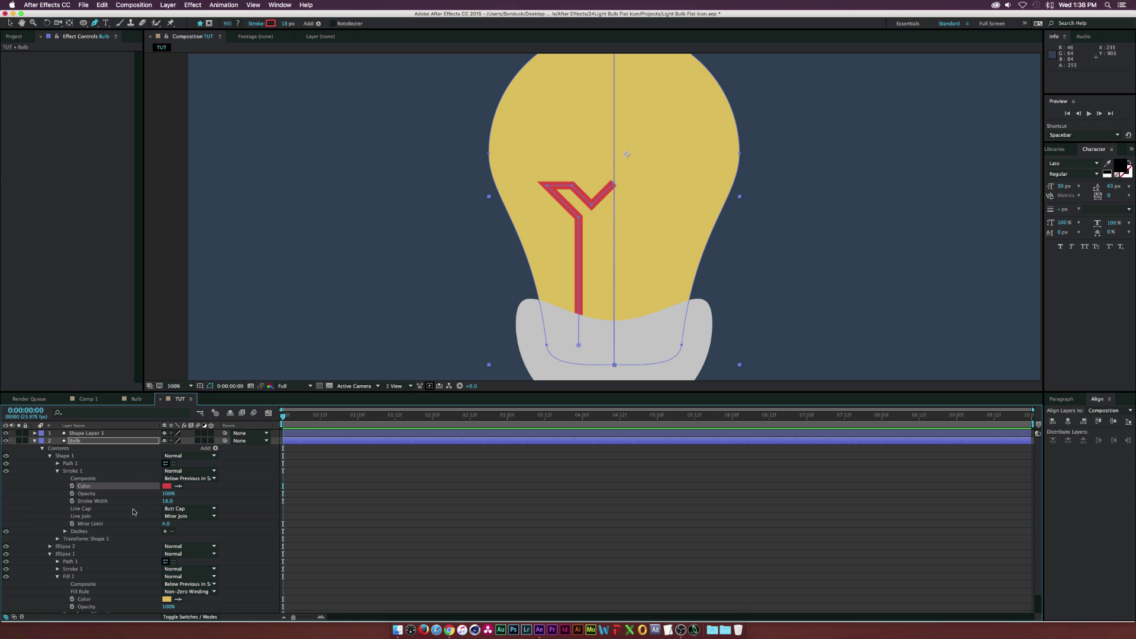
- Set the filament stroke's line join to Round Join and deselect everything
left_click(187, 518)
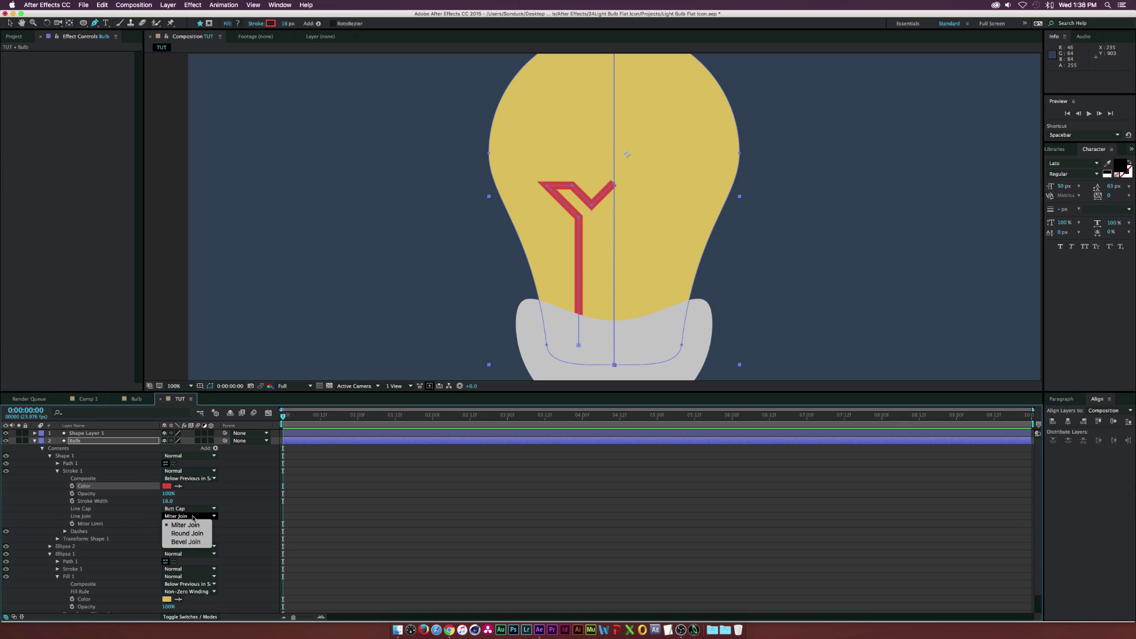
left_click(187, 533)
key("F2")
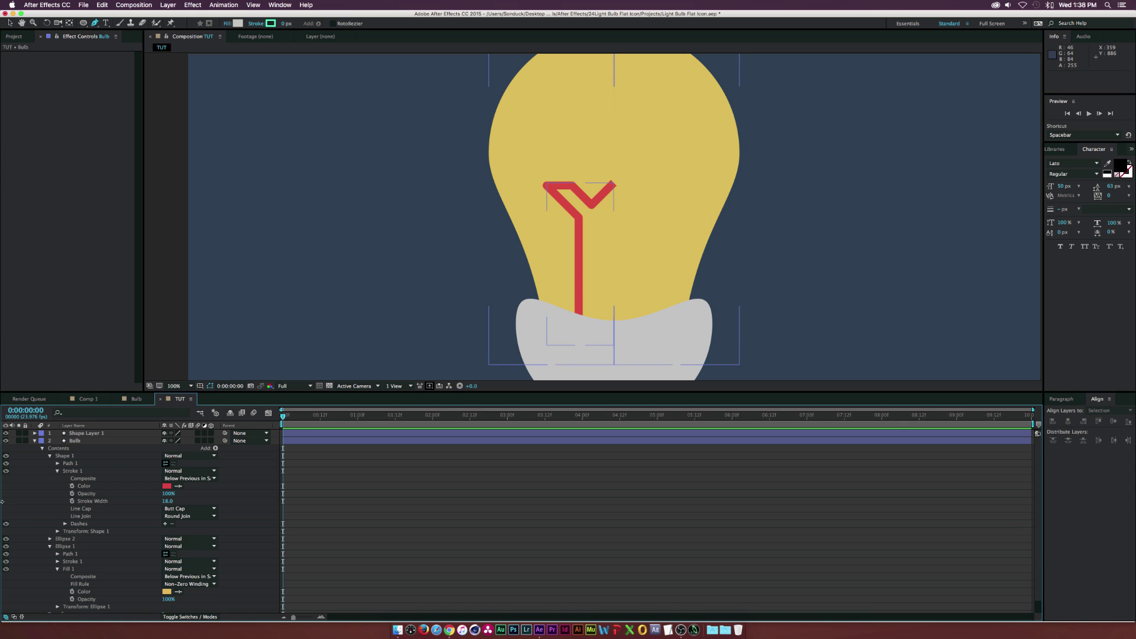
- Duplicate the filament's Shape 1 group in the Bulb layer
left_click(89, 454)
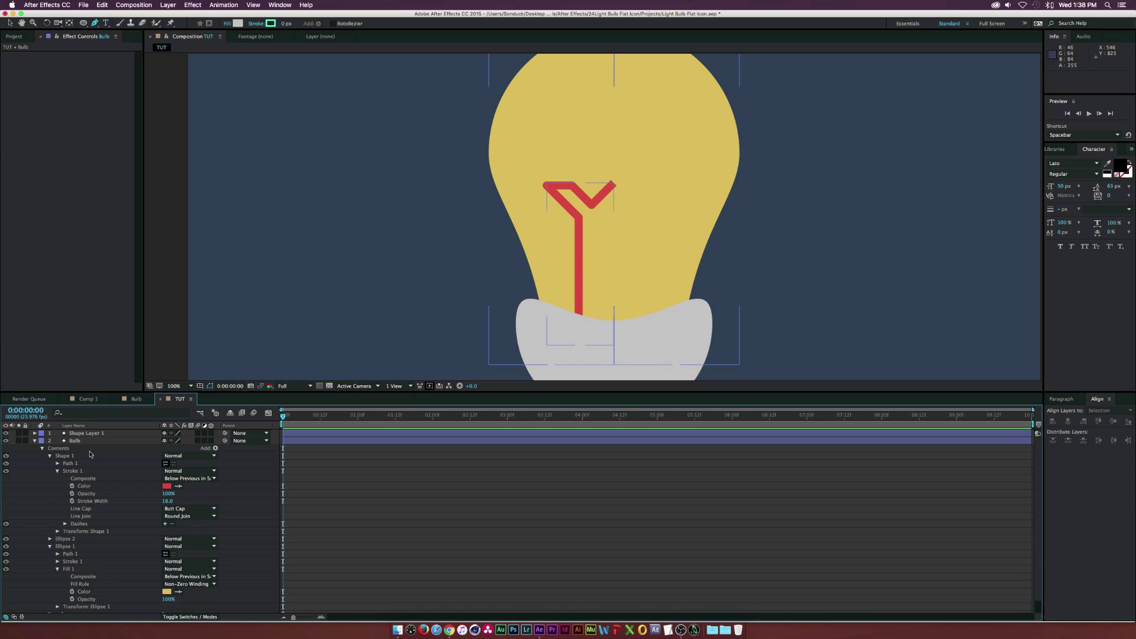
left_click(54, 457)
left_click(50, 456)
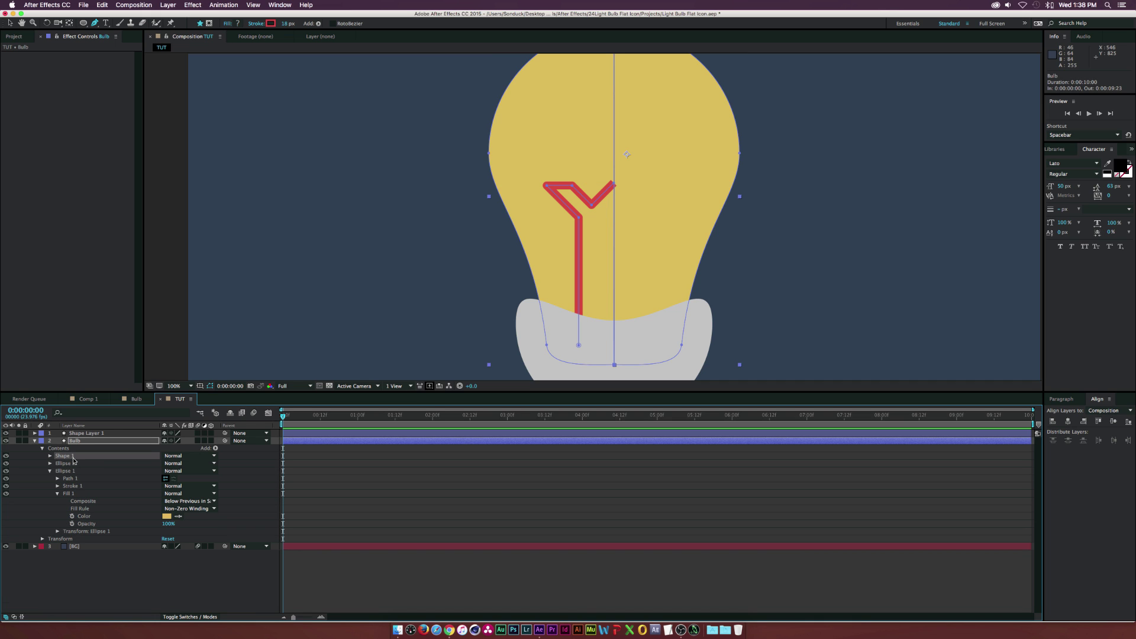
key("super+d")
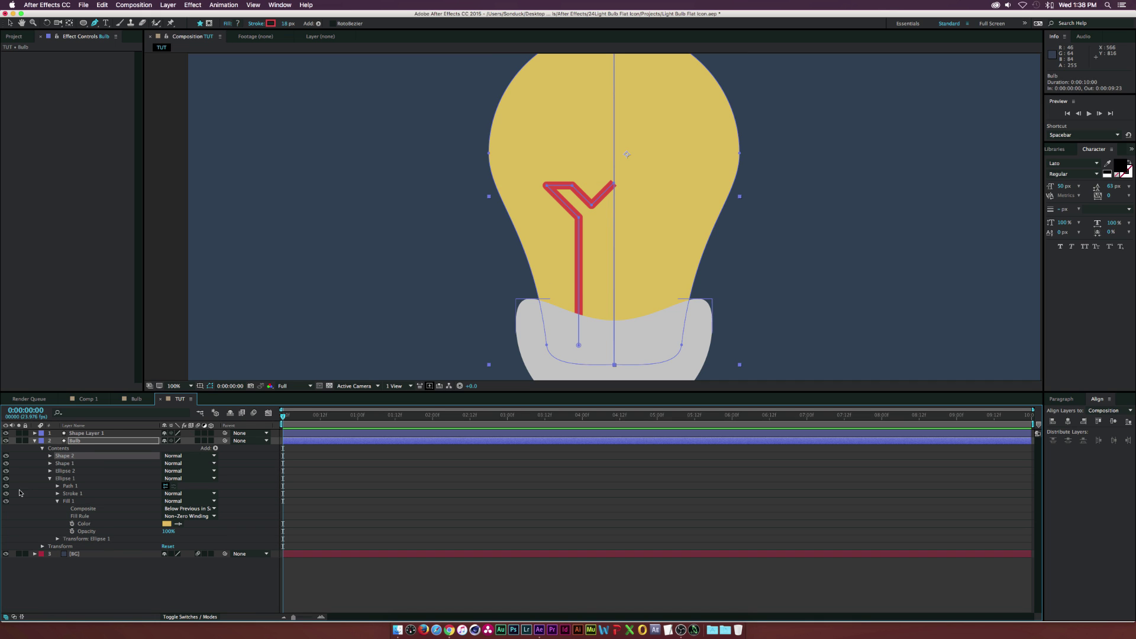
- Flip the duplicated filament half horizontally by setting its group scale to -100, 100%
left_click(49, 455)
left_click(57, 478)
left_click(164, 501)
left_click(176, 502)
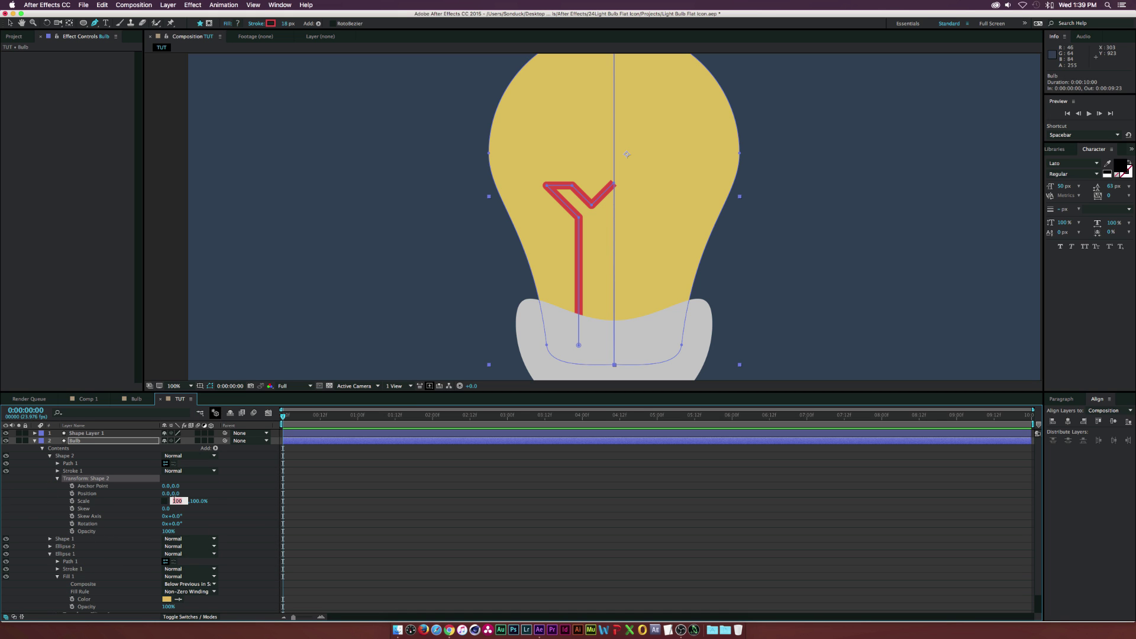
left_click(215, 493)
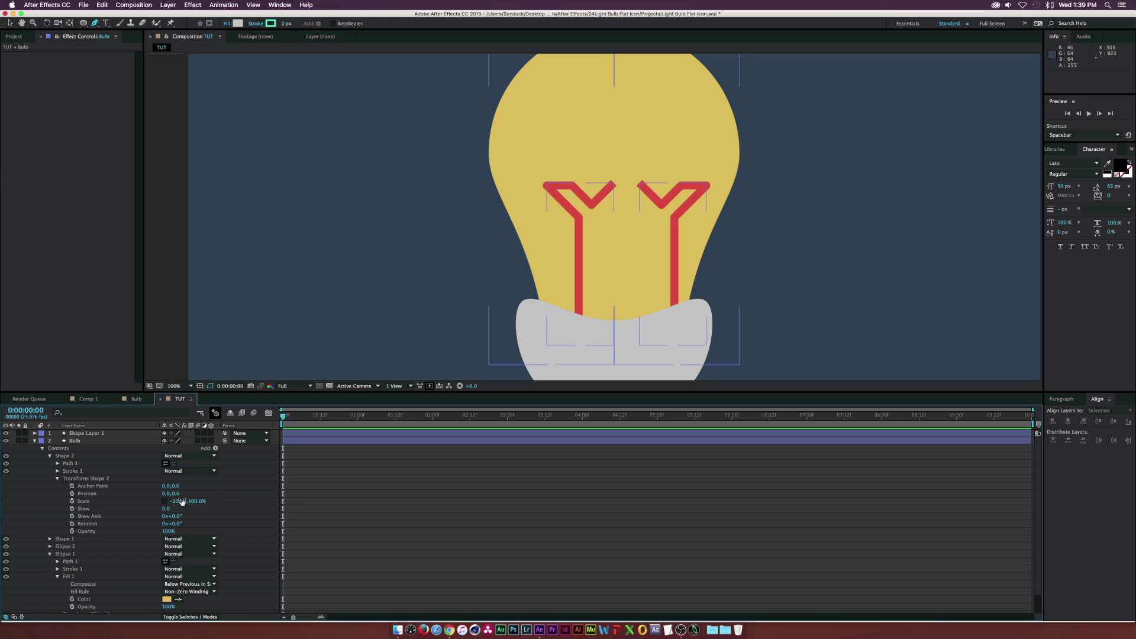
left_click(316, 84)
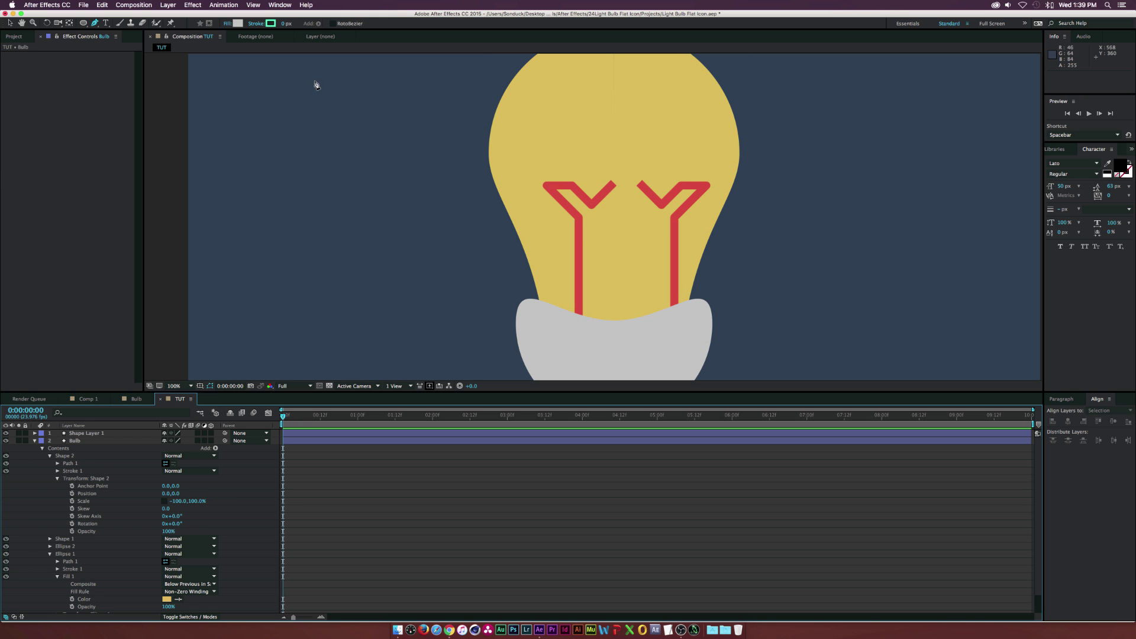
- Shift the mirrored filament half to an X position of -68 so it meets the original half
left_click(11, 22)
left_click(74, 440)
left_click_drag(166, 496, 136, 495)
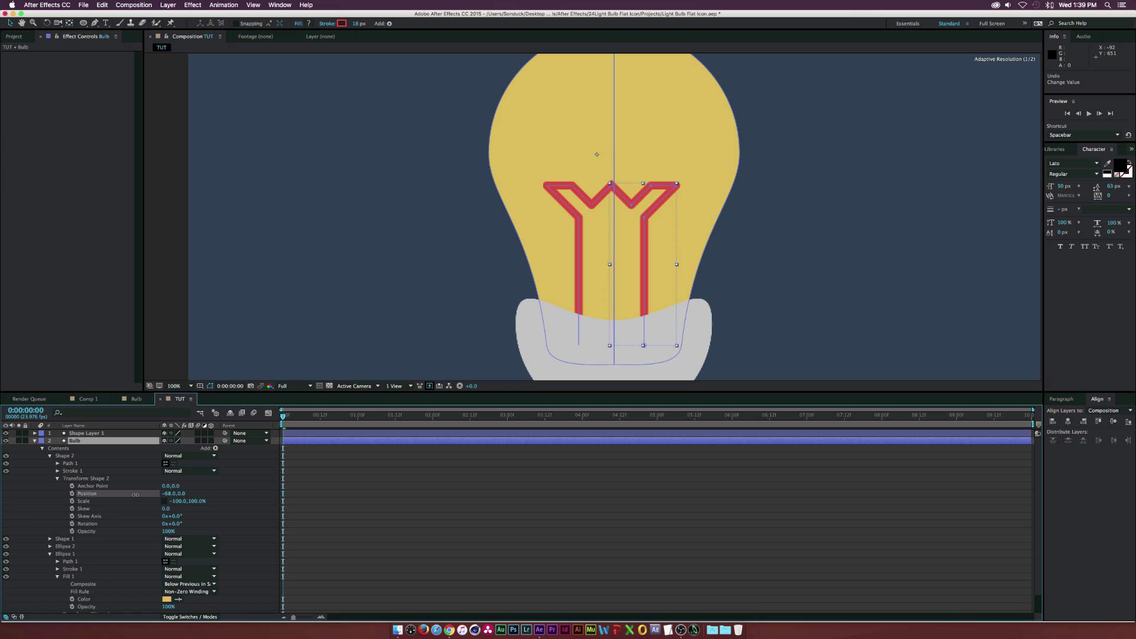
- Select both filament halves and nudge them together to the bulb's centre line
left_click(50, 456)
left_click(66, 463)
left_click(116, 455, "shift")
key("shift+Right")
key("shift+Left")
key("Right")
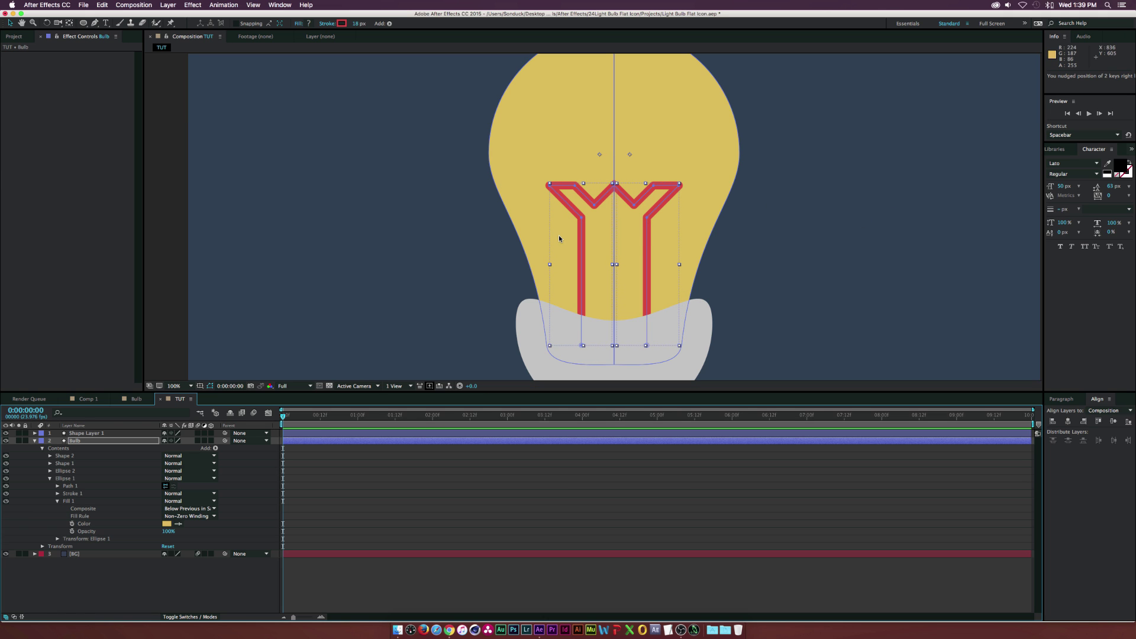
key("comma")
key("comma")
left_click(270, 252)
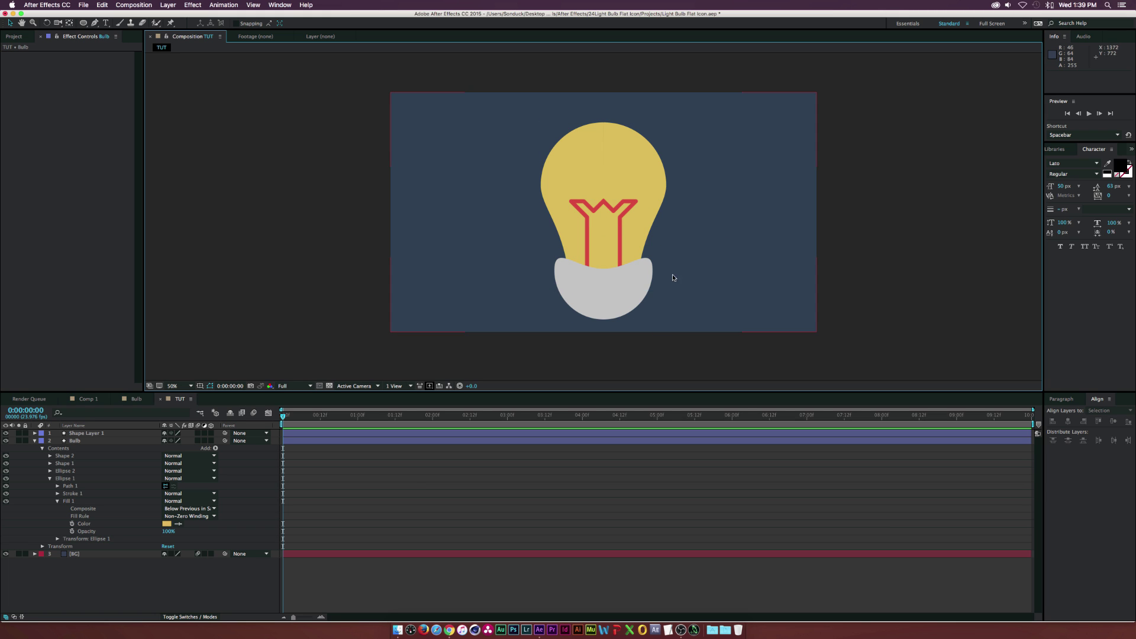
- Rename the grey base's shape layer to Base
left_click(603, 278)
key("Return")
type("Base")
key("Return")
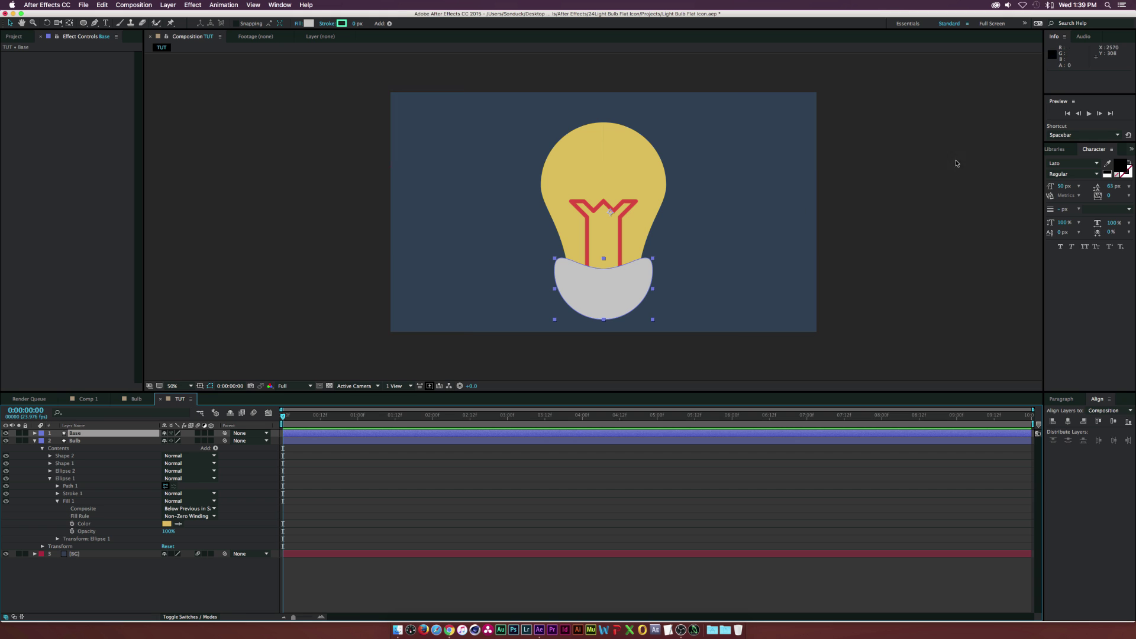
- Draw a thin rectangle about 455 by 22 px across the upper part of the base in the Base layer
left_click_drag(83, 23, 100, 33)
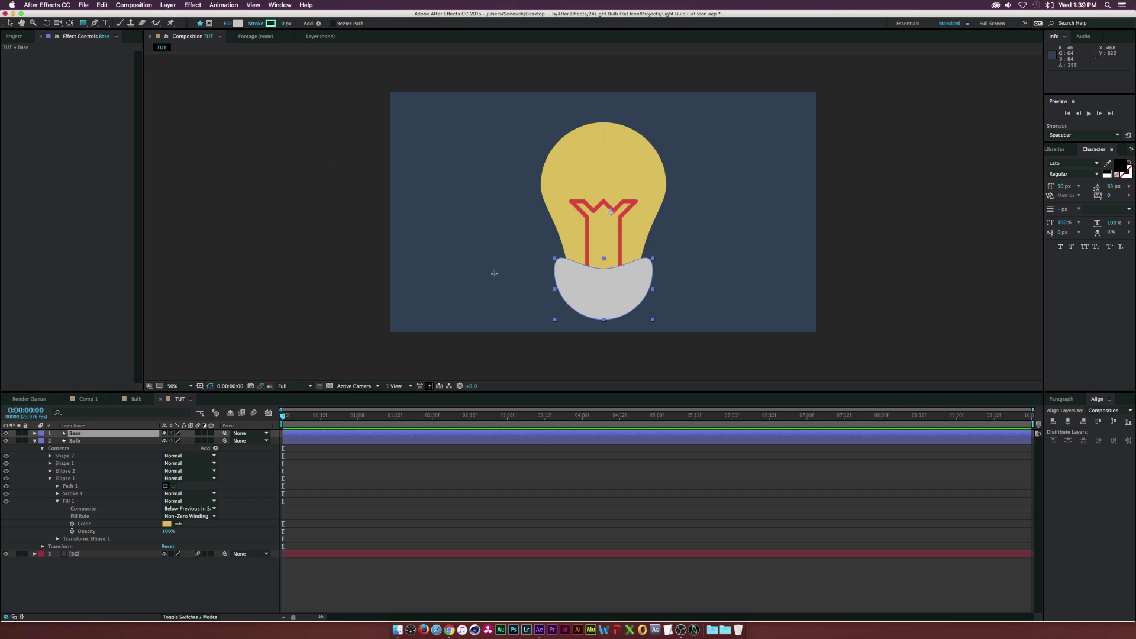
key("period")
scroll(496, 273, "down", 6)
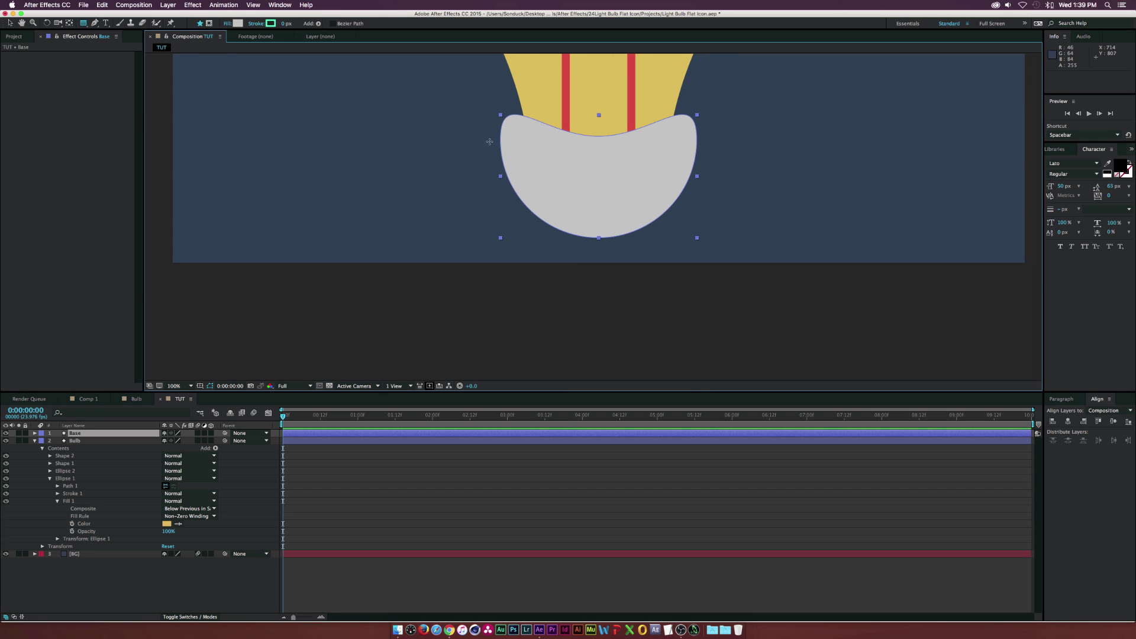
left_click_drag(501, 148, 703, 158)
- Set the stripe rectangle's fill colour to dark grey 6E6E6E
left_click(239, 24)
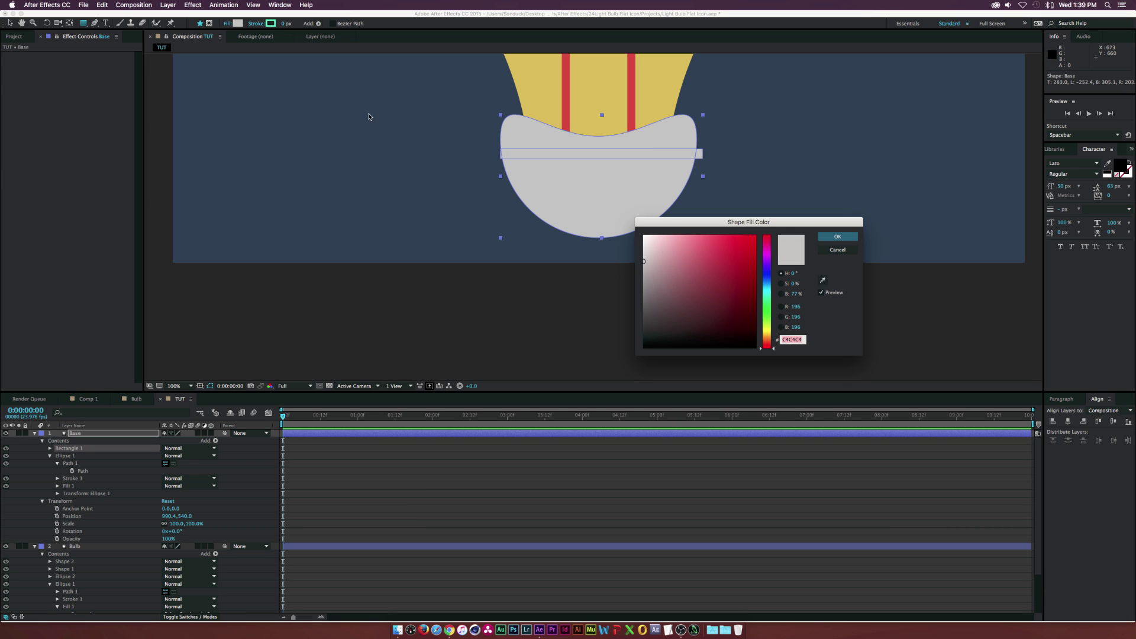
left_click(643, 299)
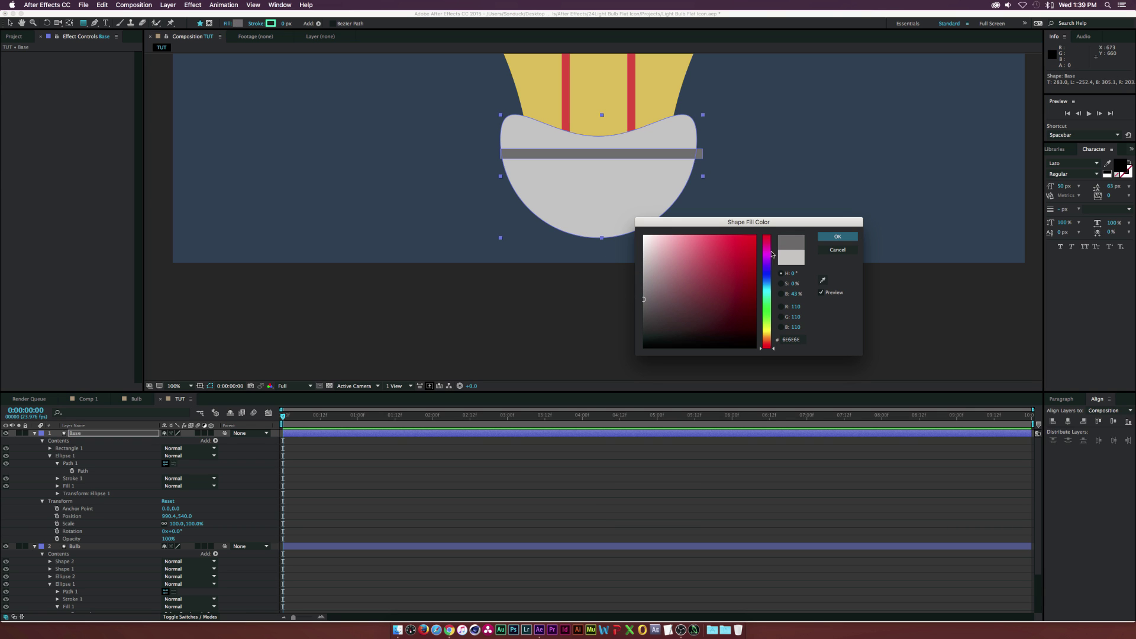
left_click(836, 237)
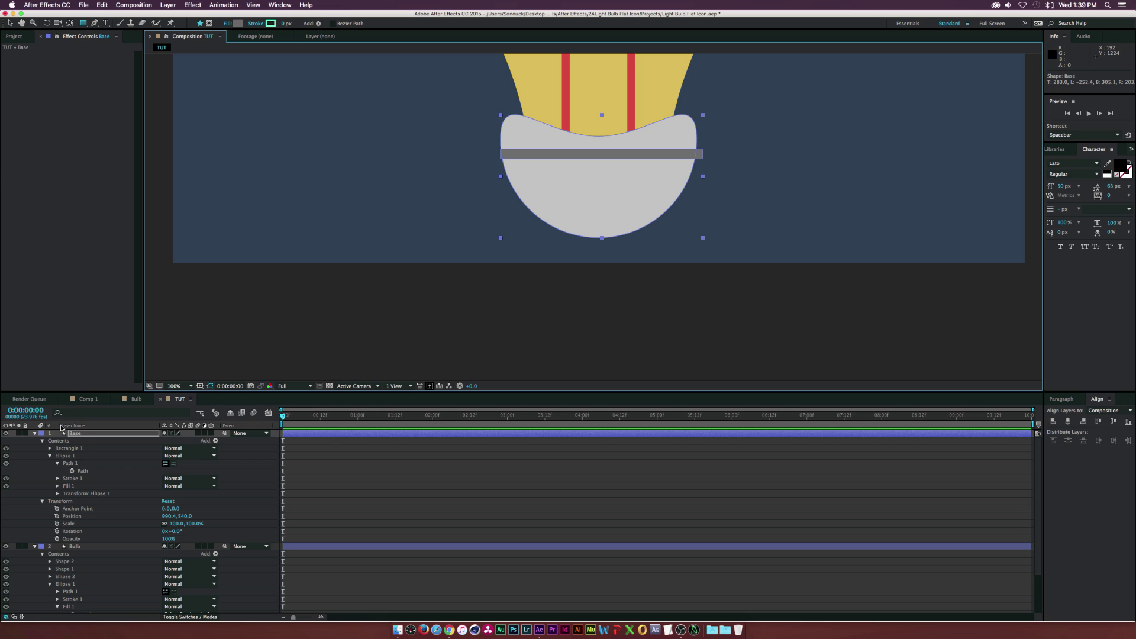
- Enlarge the stripe rectangle's size to 574.1 by 43.8 so it extends past both sides of the base
left_click(49, 448)
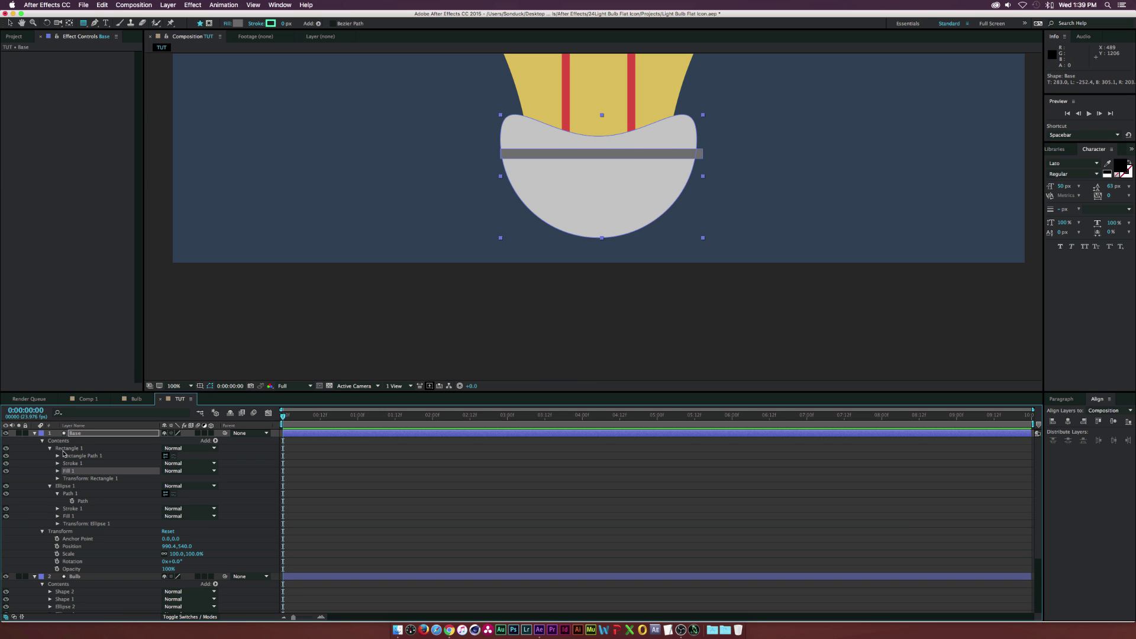
left_click(57, 455)
mouse_move(177, 466)
left_mouse_down()
mouse_move(237, 463)
mouse_move(189, 464)
left_mouse_up()
left_click(164, 463)
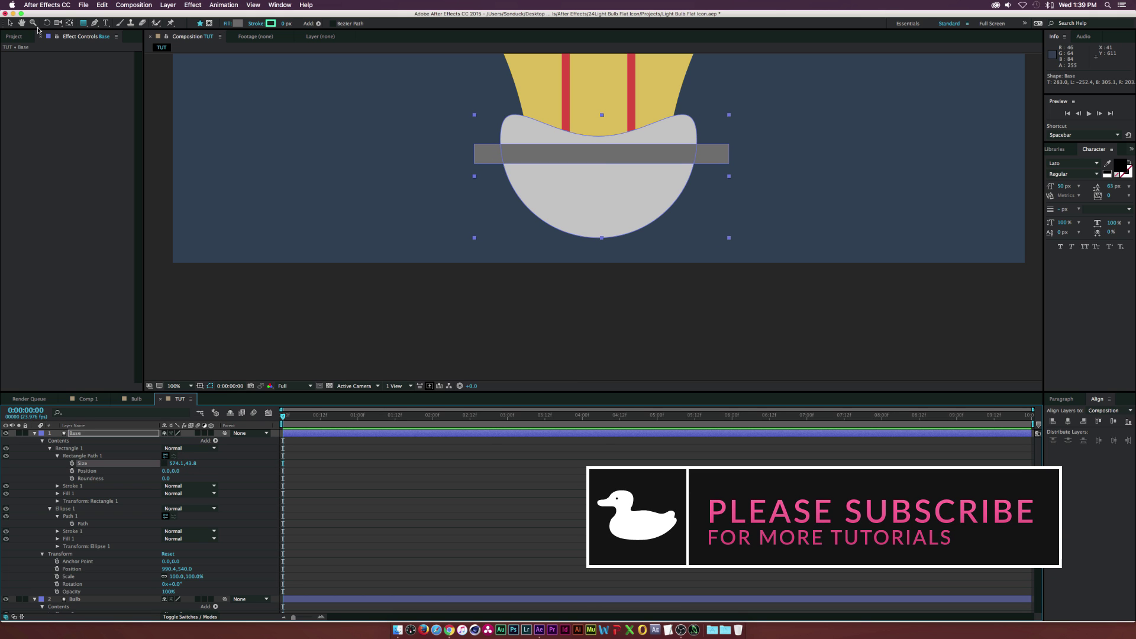
- Convert the stripe's Rectangle Path 1 to a Bezier path
left_click(9, 23)
key("period")
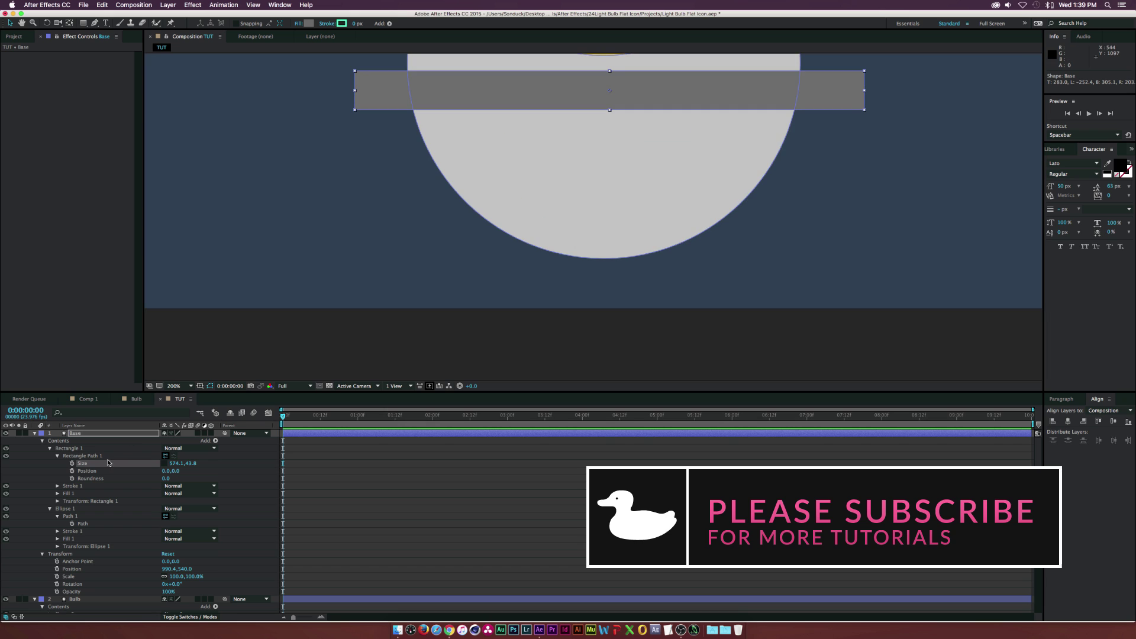
left_click(83, 456)
right_click(87, 457)
left_click(102, 466)
- Move the stripe's two left corner points onto the base's left outline
scroll(510, 155, "up", 3)
double_click(350, 137)
double_click(350, 138)
left_click_drag(335, 126, 387, 128)
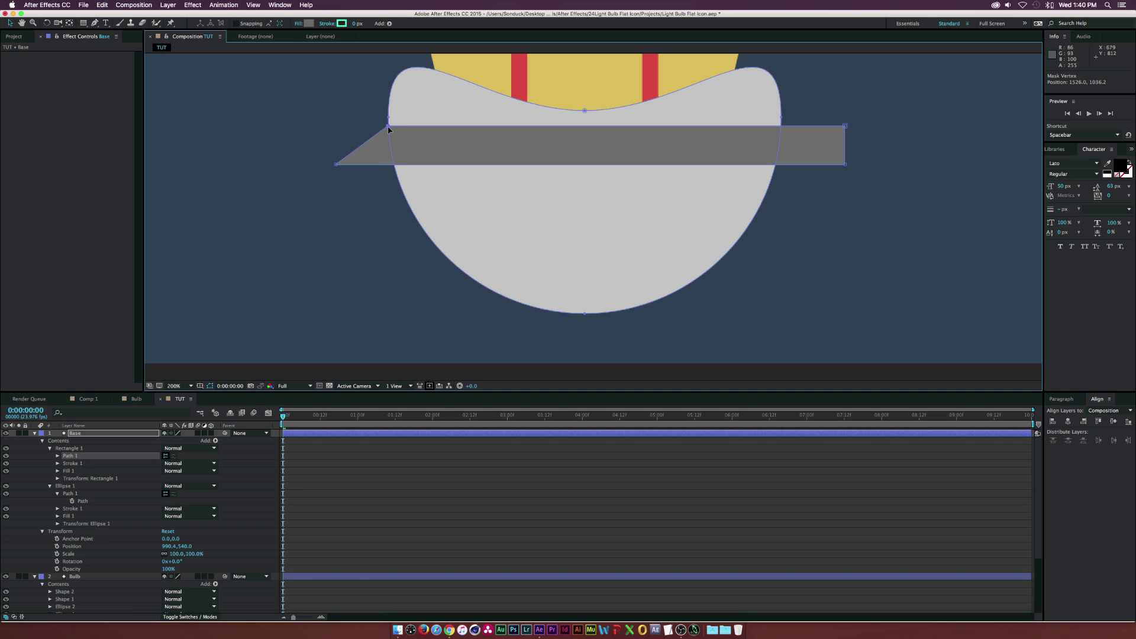
scroll(388, 128, "up", 4)
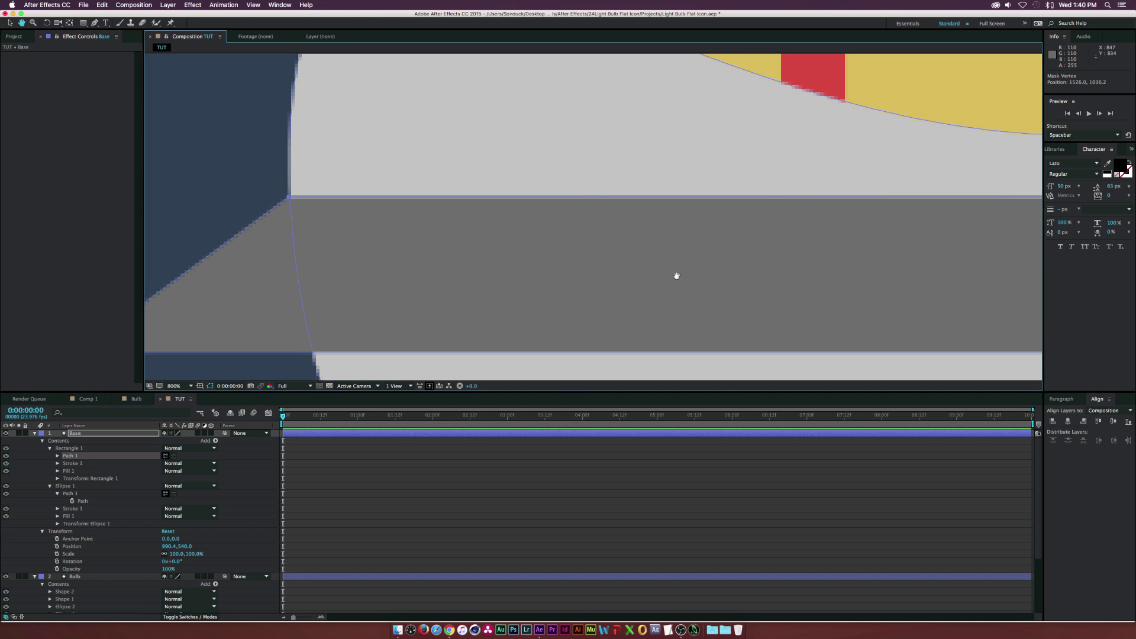
left_click_drag(676, 276, 756, 216)
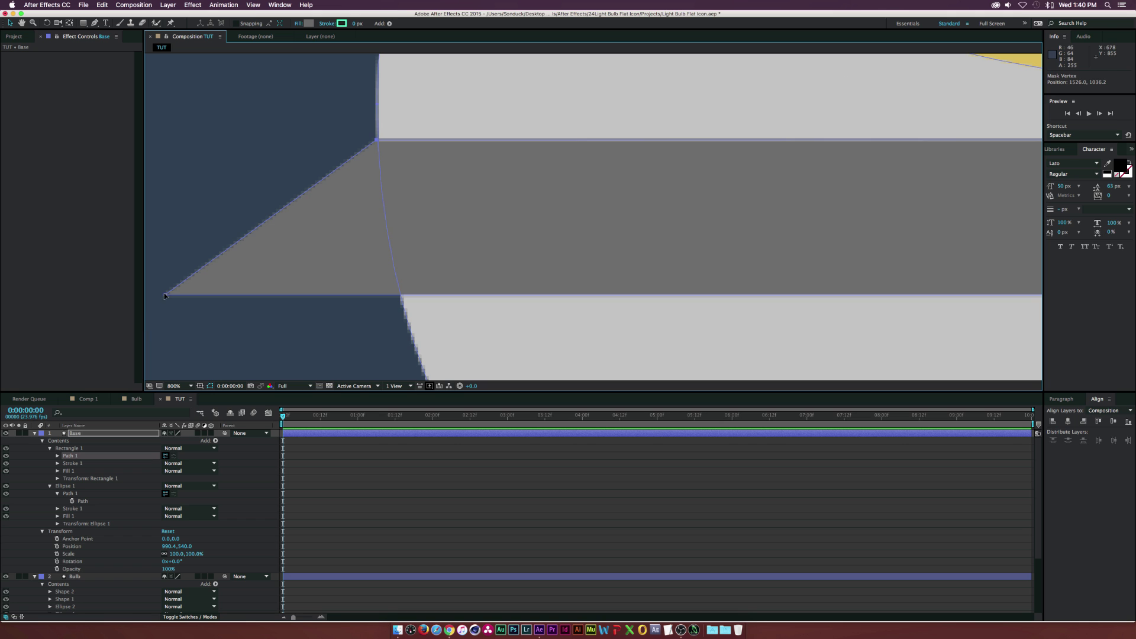
left_click_drag(164, 295, 401, 293)
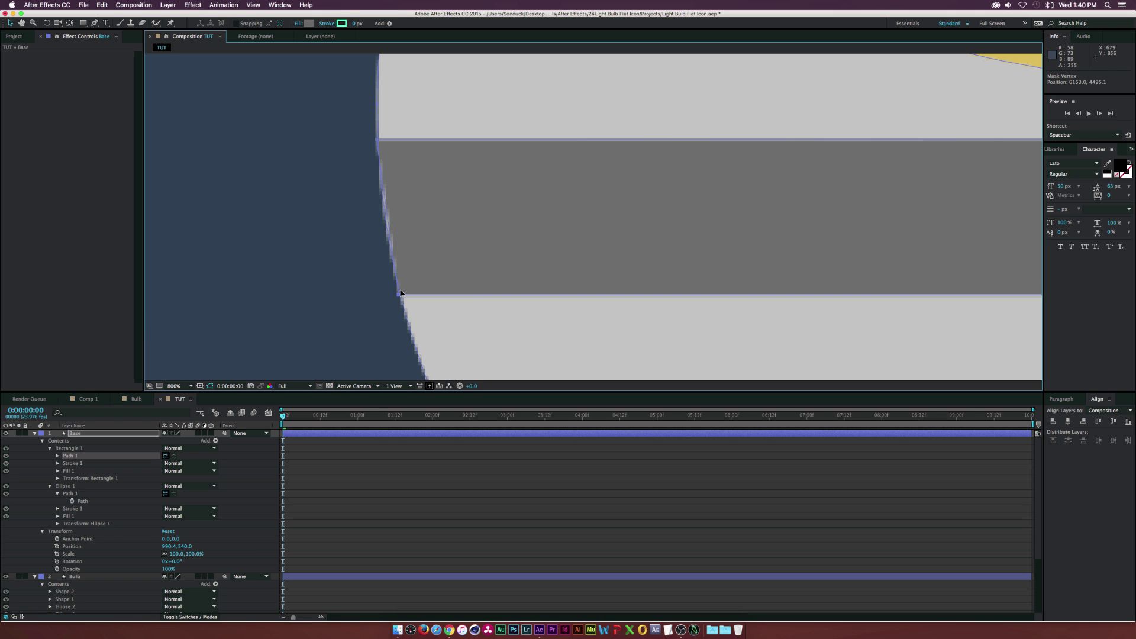
scroll(680, 207, "down", 2)
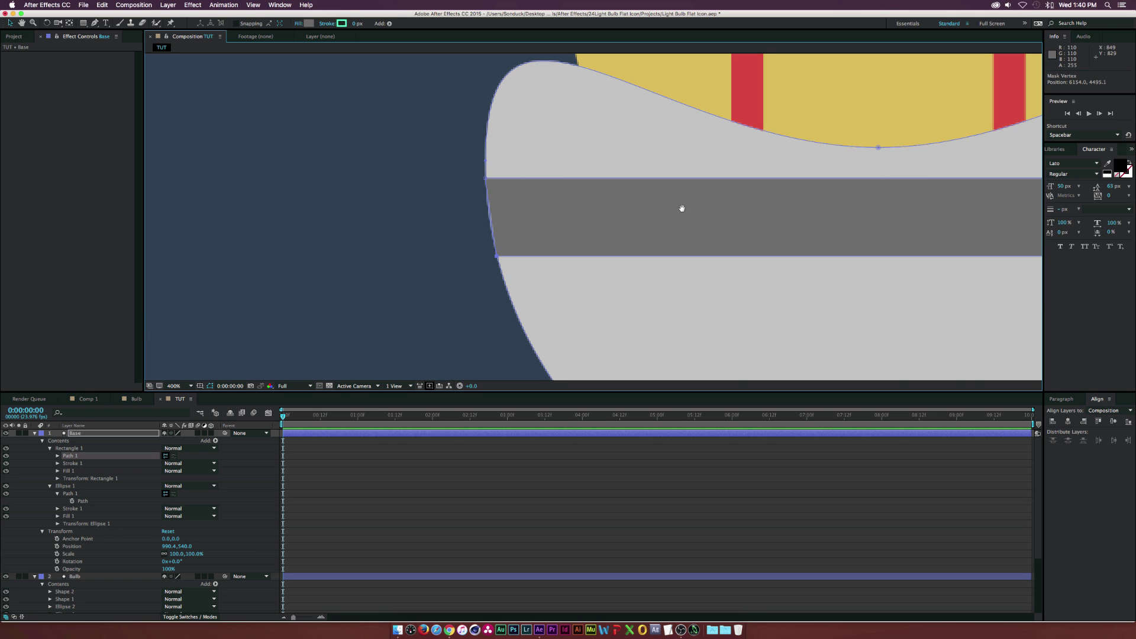
- Move the stripe's two right corner points onto the base's right outline
scroll(660, 230, "right", 8)
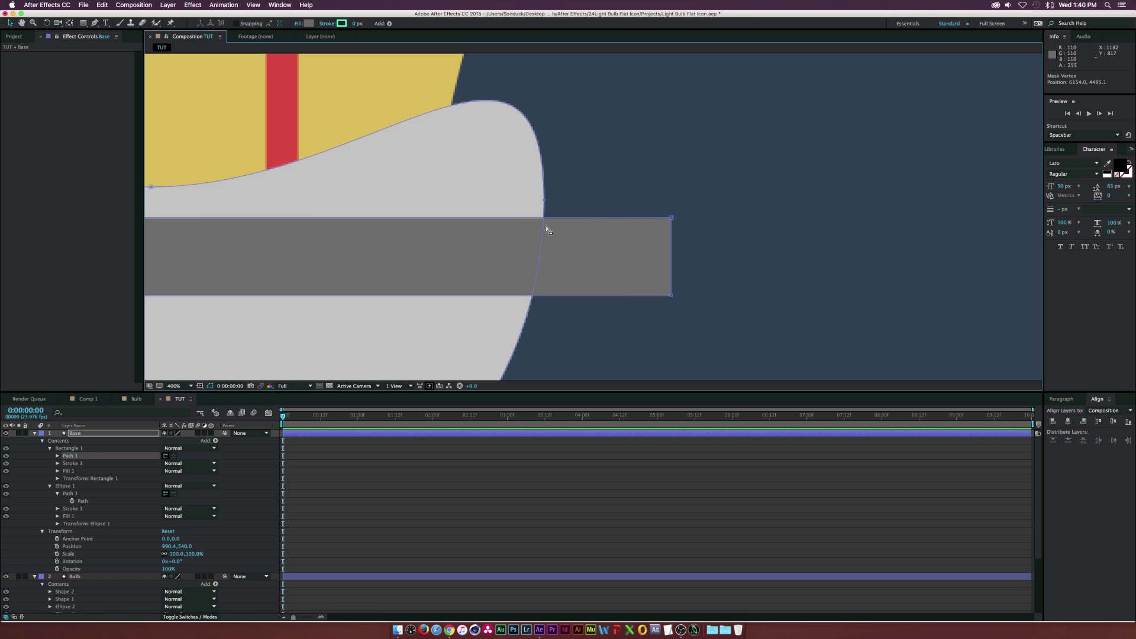
left_click(674, 220)
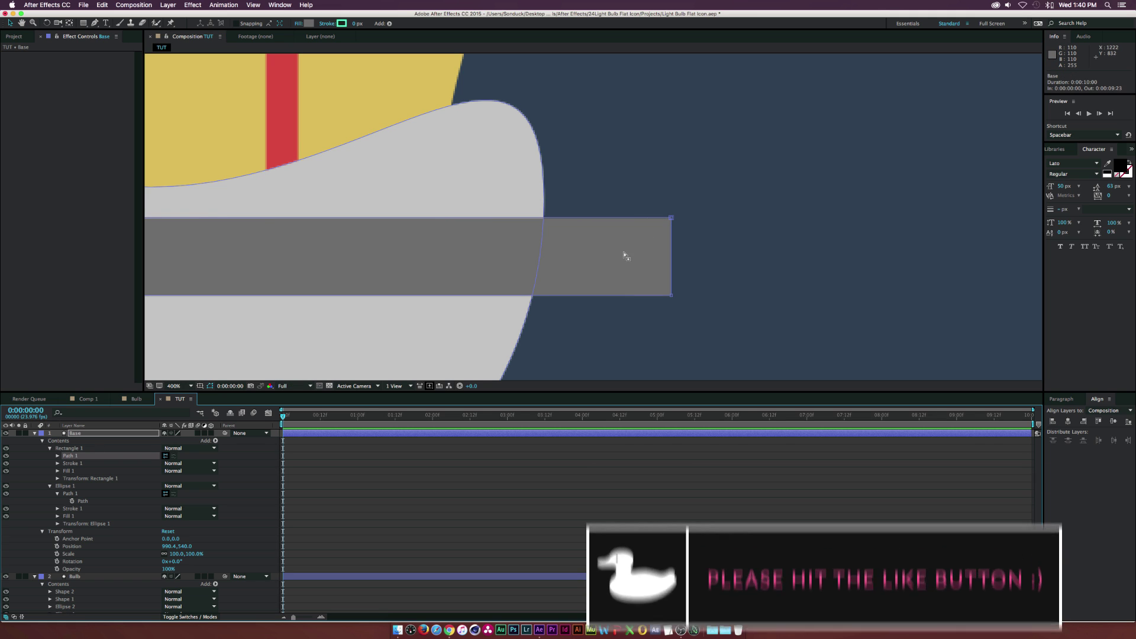
left_click(671, 220)
left_click_drag(672, 220, 541, 218)
left_click_drag(672, 297, 530, 298)
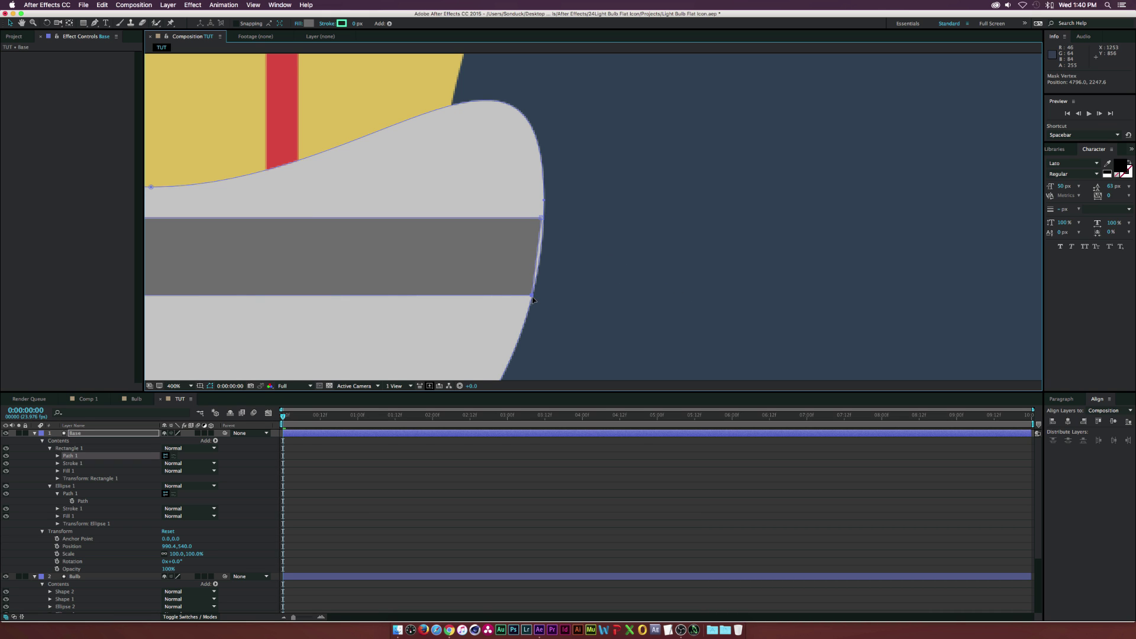
left_click(543, 219)
key("comma")
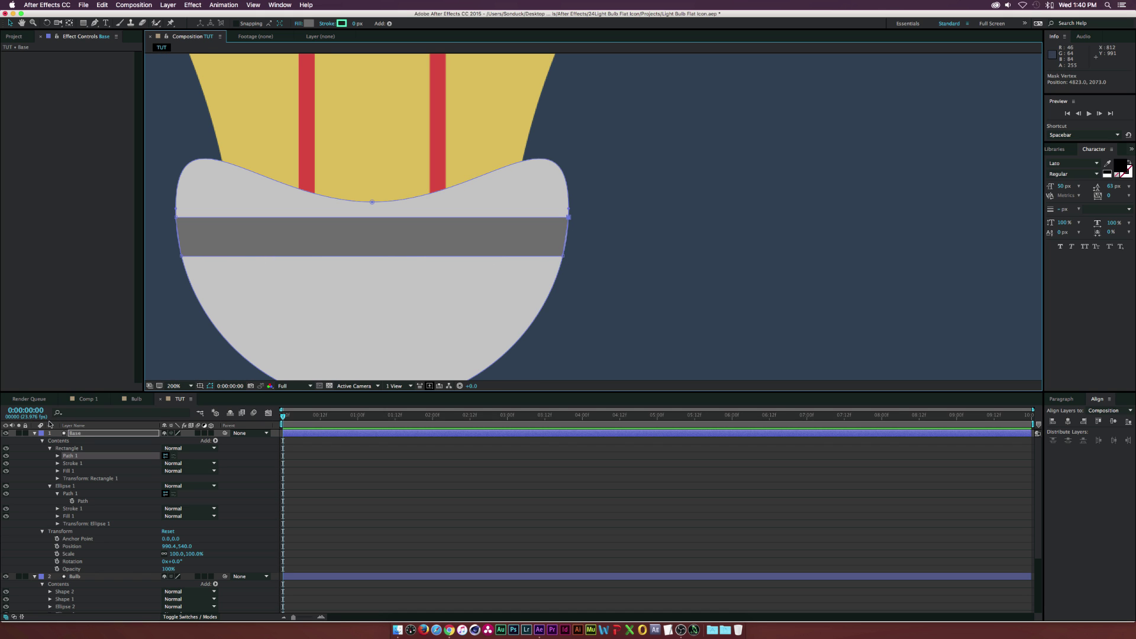
- Duplicate the Rectangle 1 stripe, place the copy lower on the base and narrow it to fit the outline
left_click(81, 437)
left_click(49, 448)
left_click(68, 447)
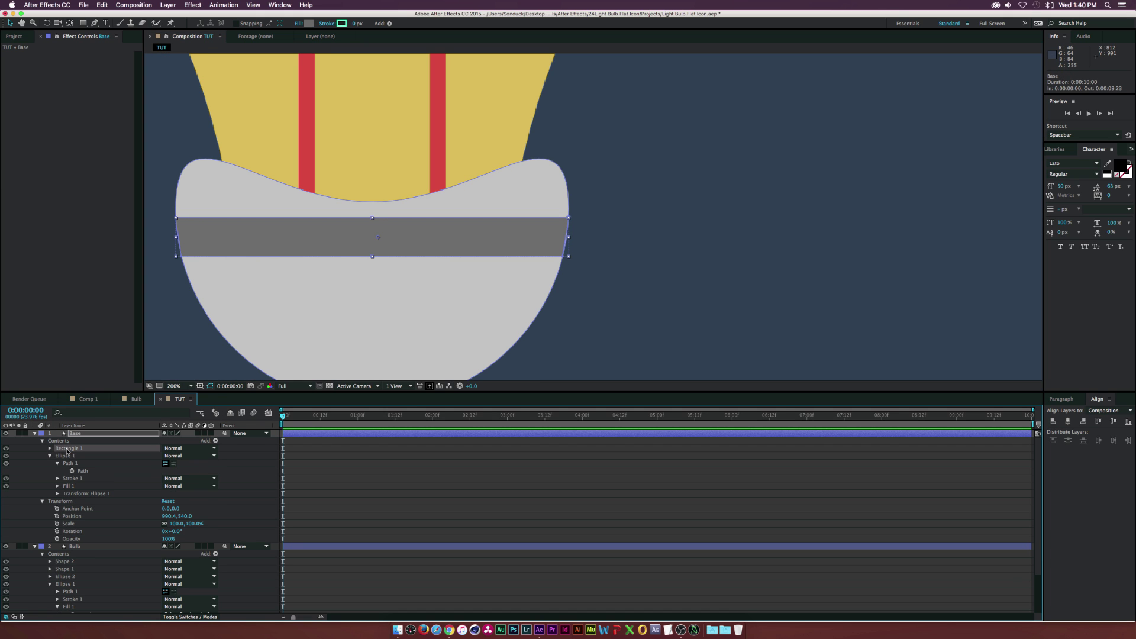
key("ctrl+d")
left_click_drag(485, 252, 484, 328)
left_click_drag(568, 290, 526, 329)
left_click(643, 312)
scroll(643, 313, "down", 3)
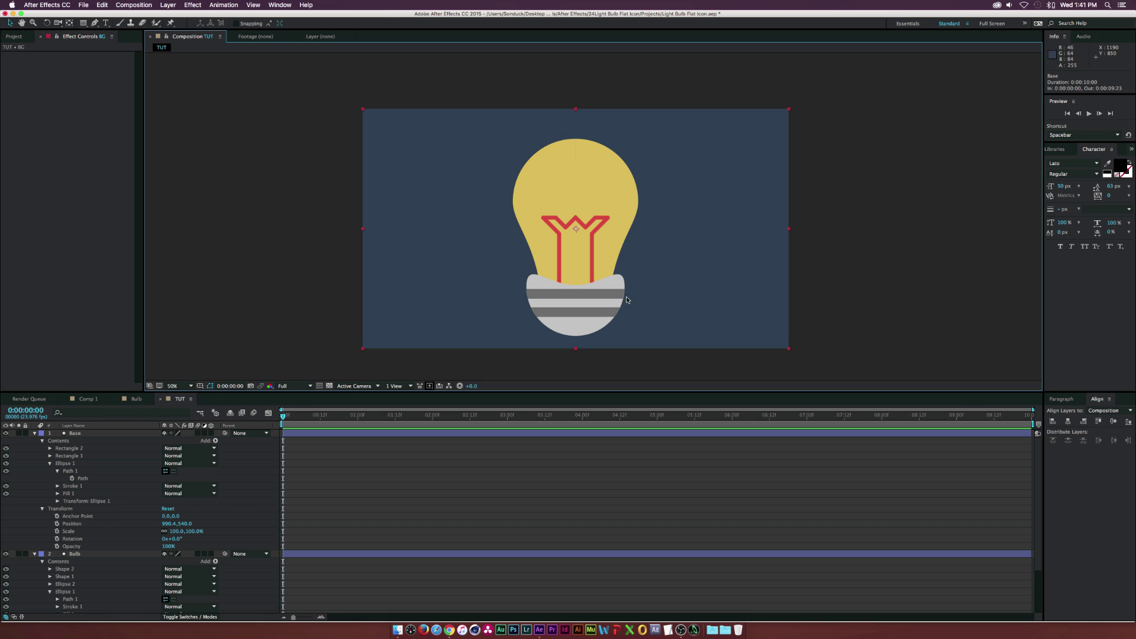
- Collapse the Base and Bulb layers in the timeline
left_click(34, 434)
left_click(35, 435)
left_click(34, 441)
left_click(490, 183)
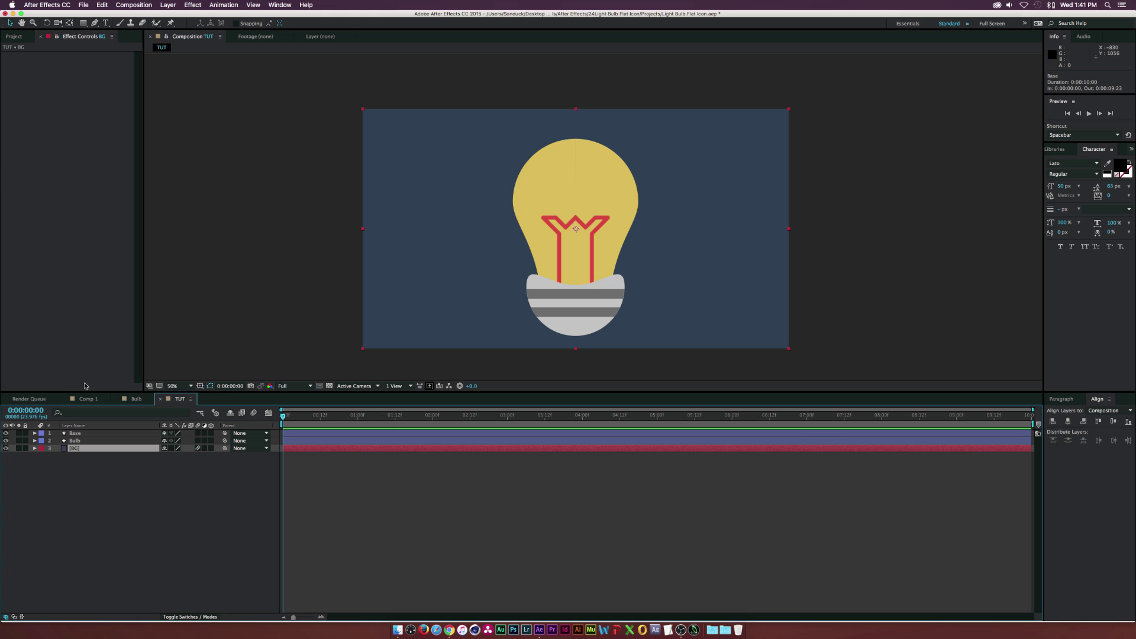
- Draw an upright rounded rectangle about 60 by 174 px on a new shape layer, beside the bulb on its left
left_click(83, 24)
left_click_drag(83, 24, 119, 32)
left_click_drag(433, 267, 453, 230)
key("super+z")
left_click(141, 495)
left_click_drag(422, 296, 436, 257)
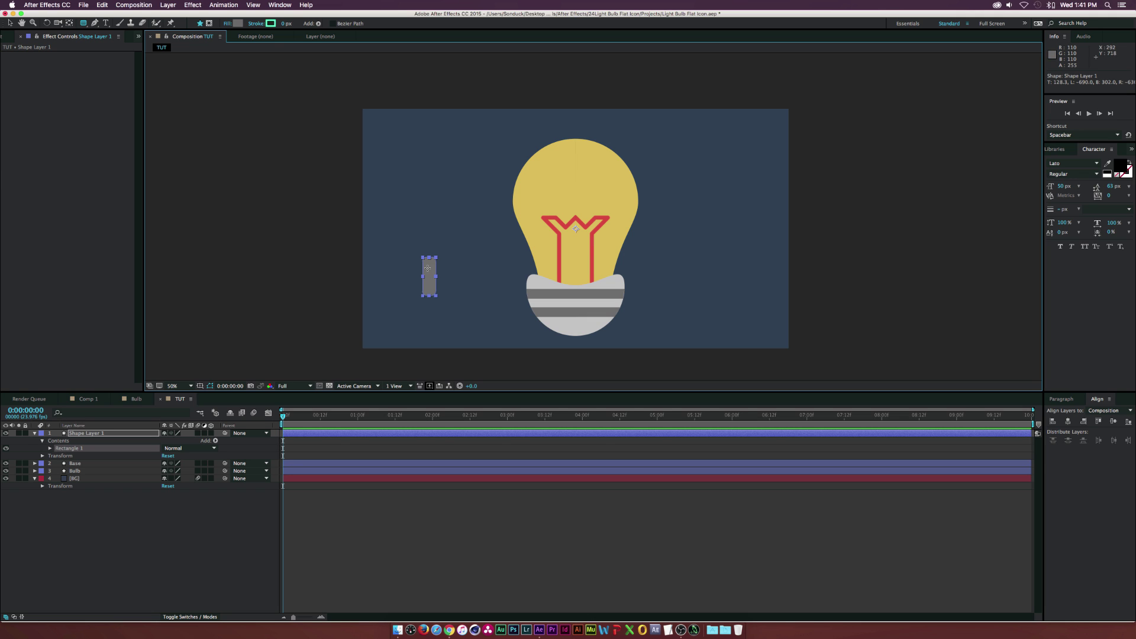
left_click(182, 537)
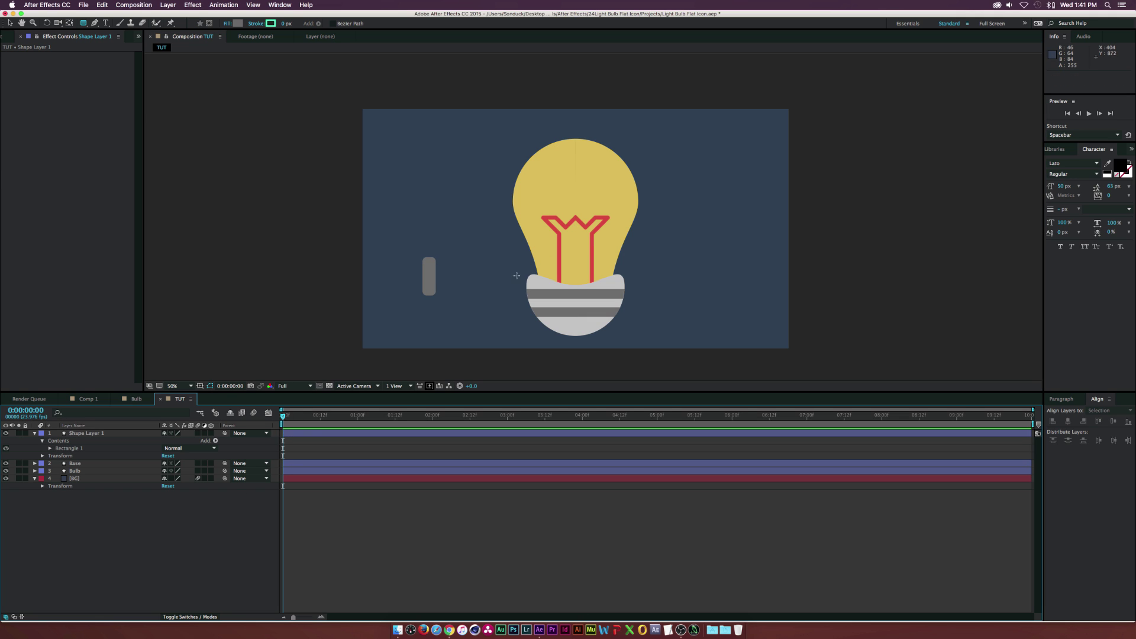
- Set the new rectangle's corner roundness to 30
left_click(50, 449)
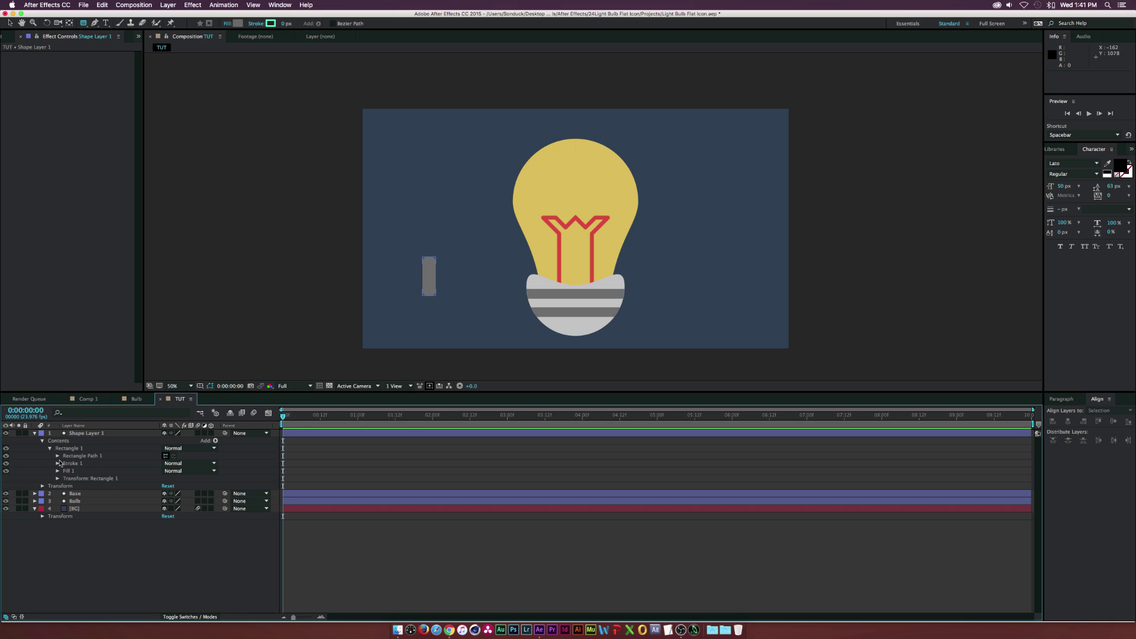
left_click(58, 457)
left_click(167, 478)
type("30")
key("Return")
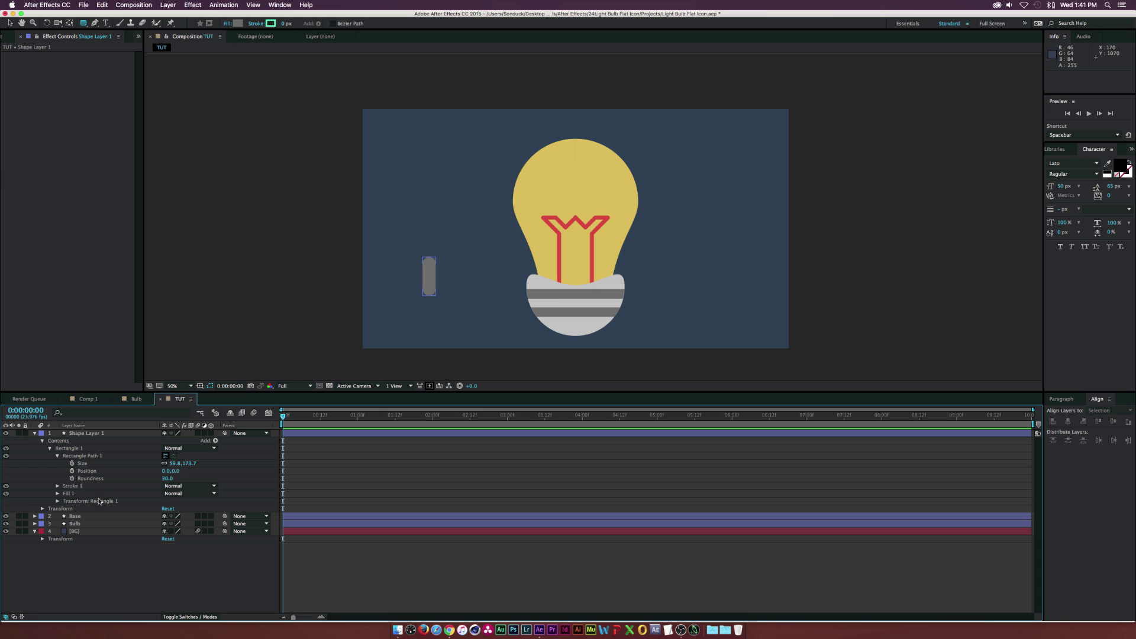
- Try to set the rounded rectangle's fill colour to the yellow sampled from the bulb
left_click(238, 23)
left_click(822, 280)
left_click(559, 200)
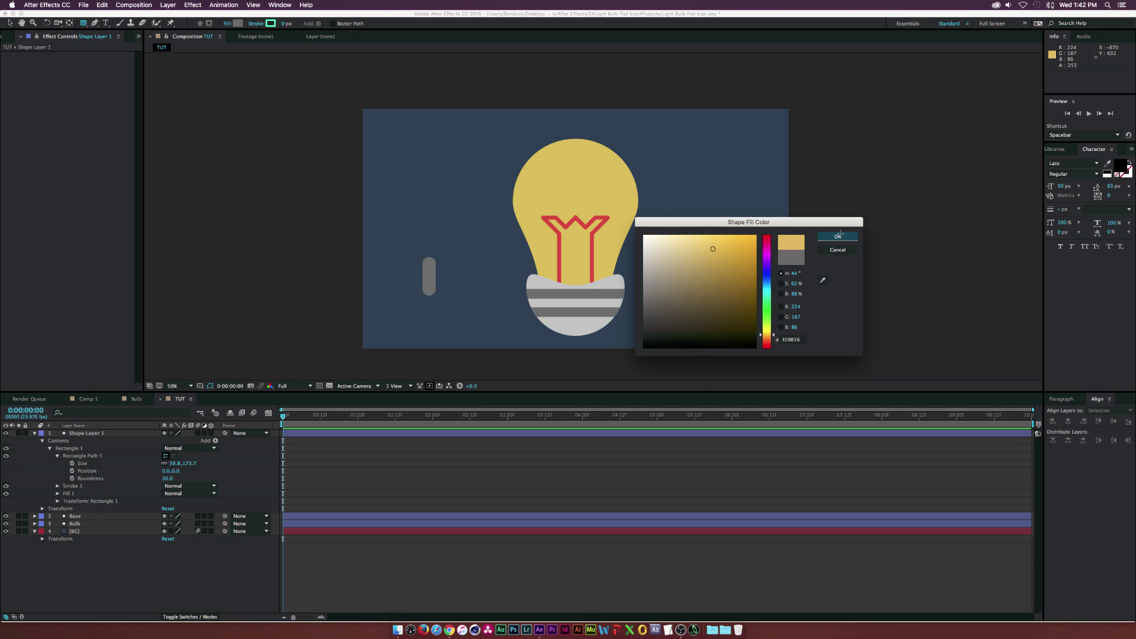
left_click(838, 236)
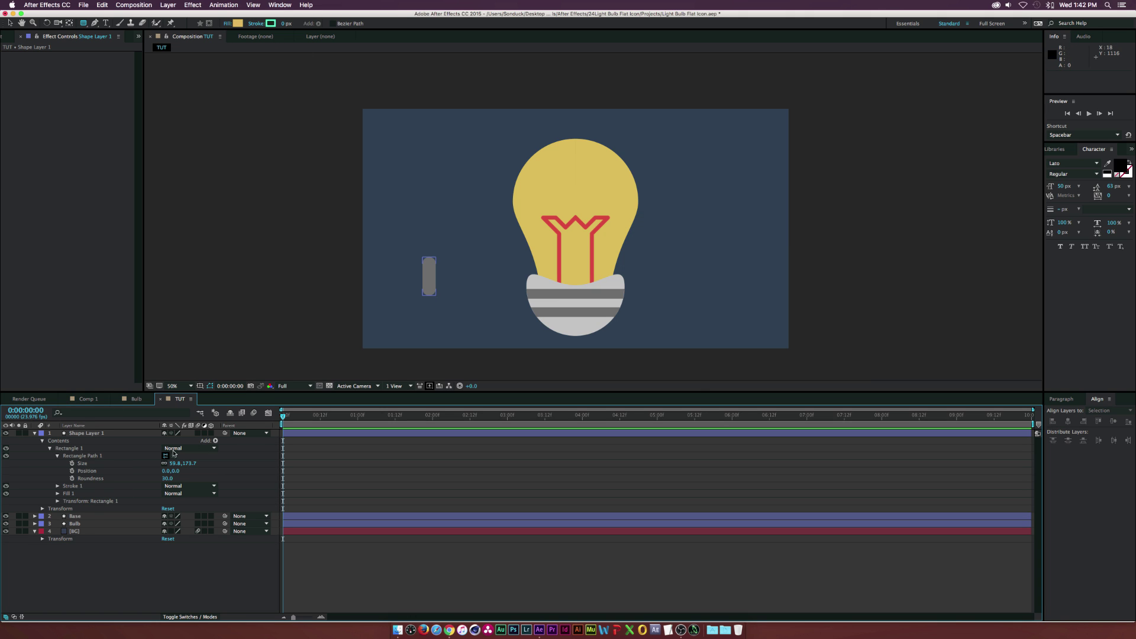
- Recolour Fill 1 of the rounded rectangle with the yellow sampled from the bulb
left_click(56, 494)
left_click(179, 516)
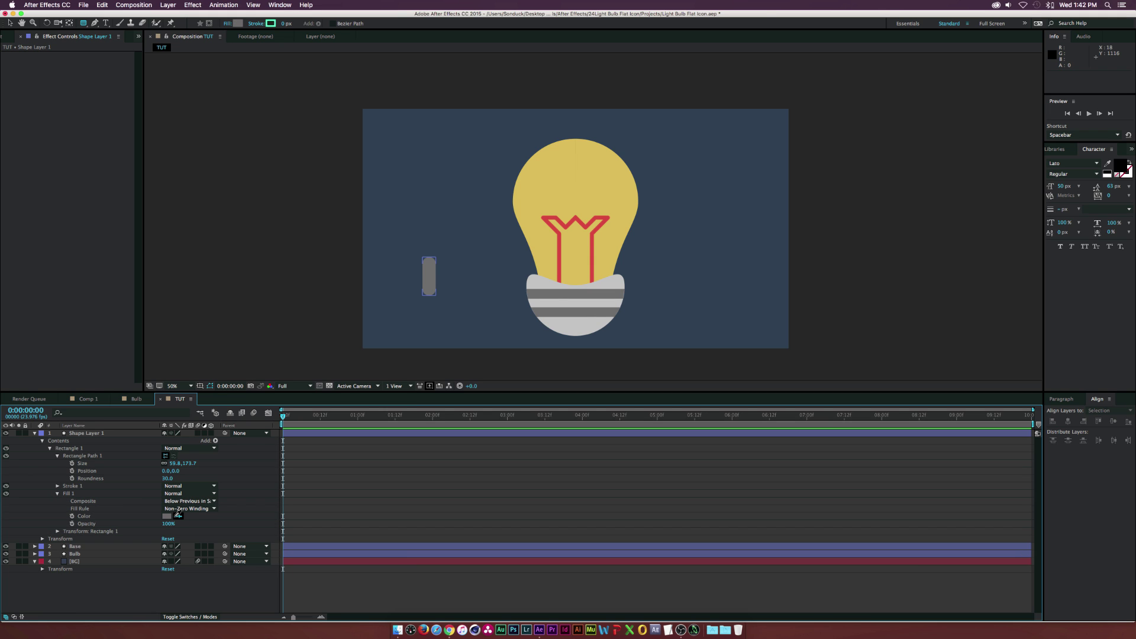
left_click(568, 189)
key("v")
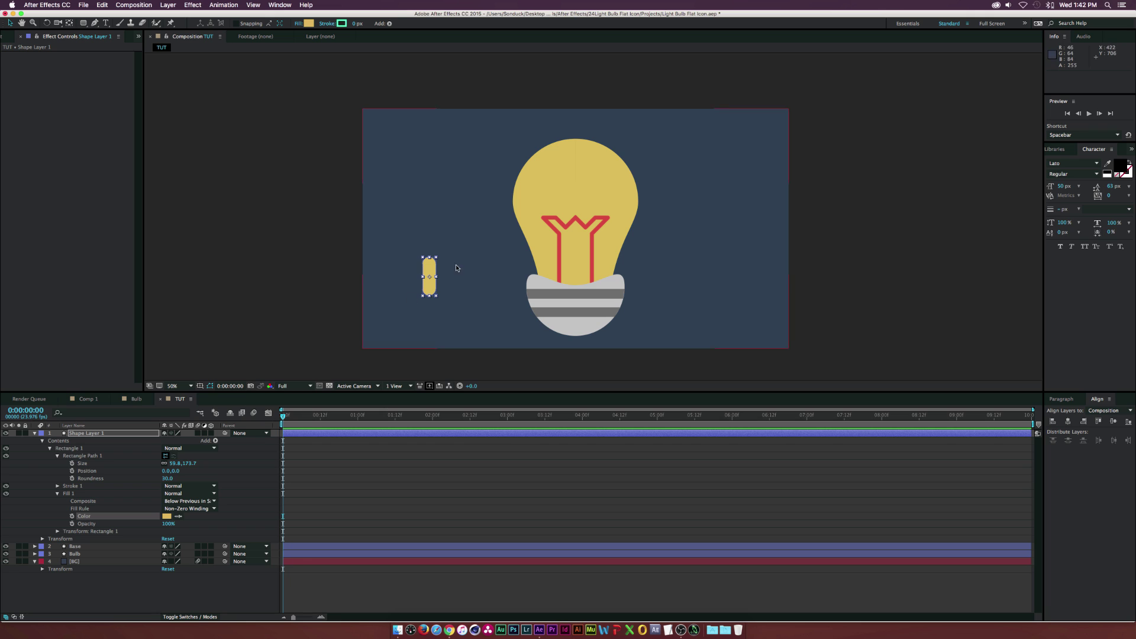
- Add a Repeater to the rounded rectangle on Shape Layer 1
left_click(241, 412)
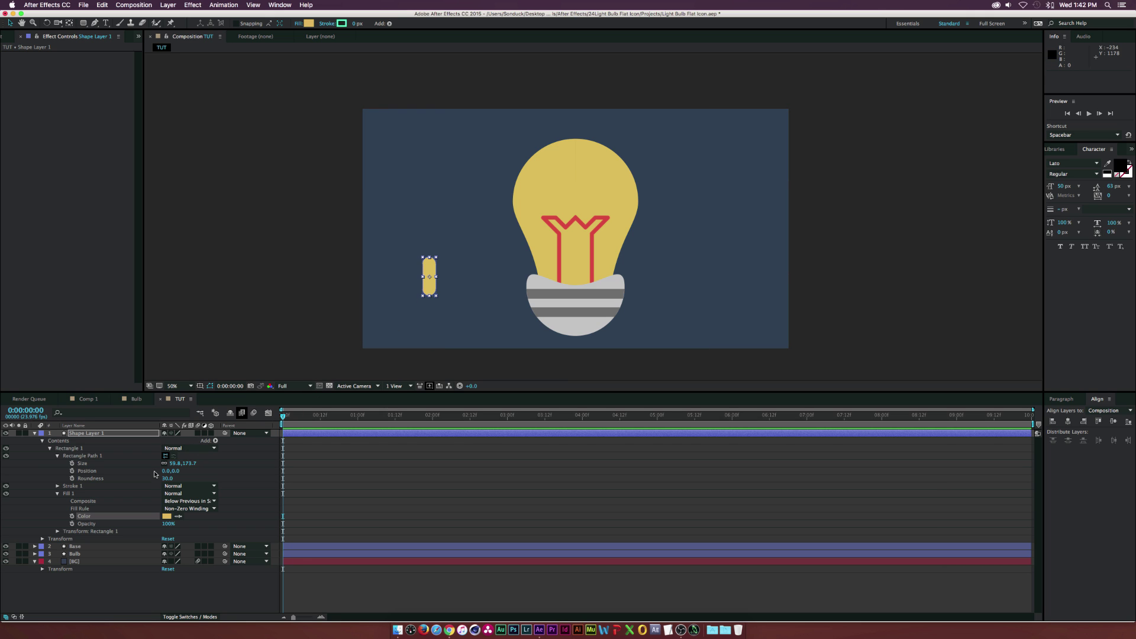
left_click(217, 442)
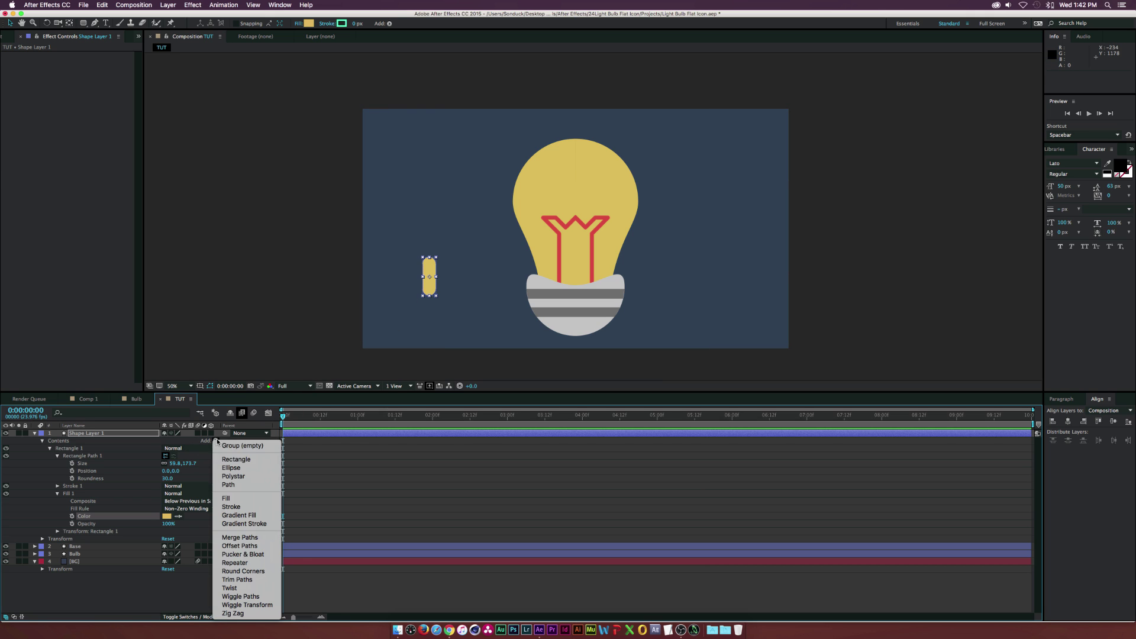
left_click(251, 559)
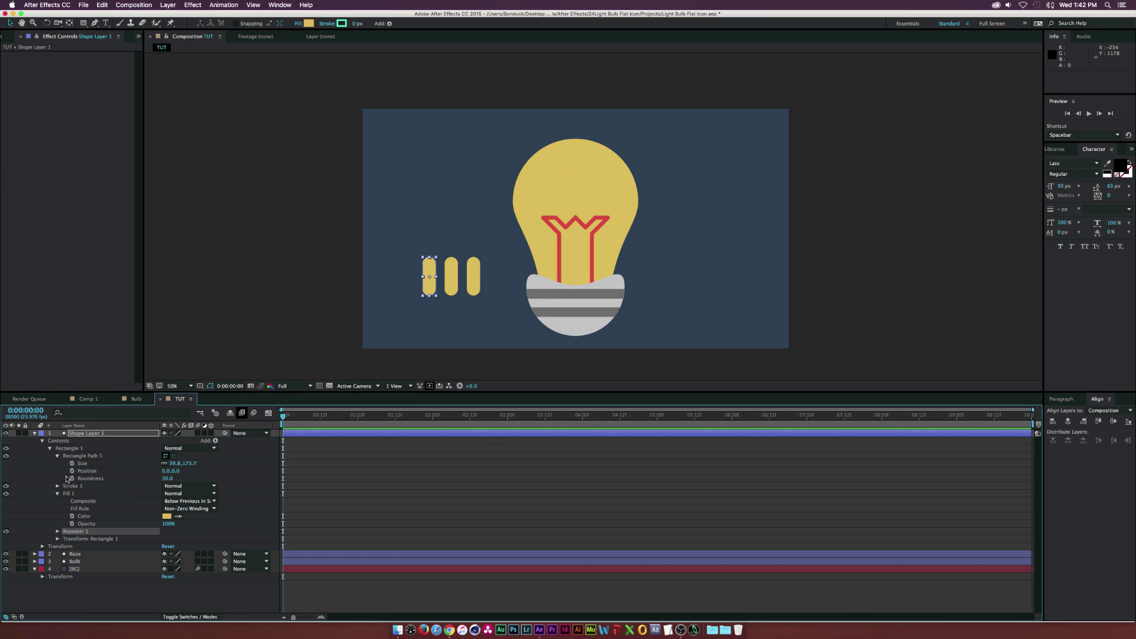
- Set the Rectangle 1 group's rotation to 90 degrees and move the bars up beside the bulb's round part
left_click(57, 539)
scroll(113, 542, "down", 1)
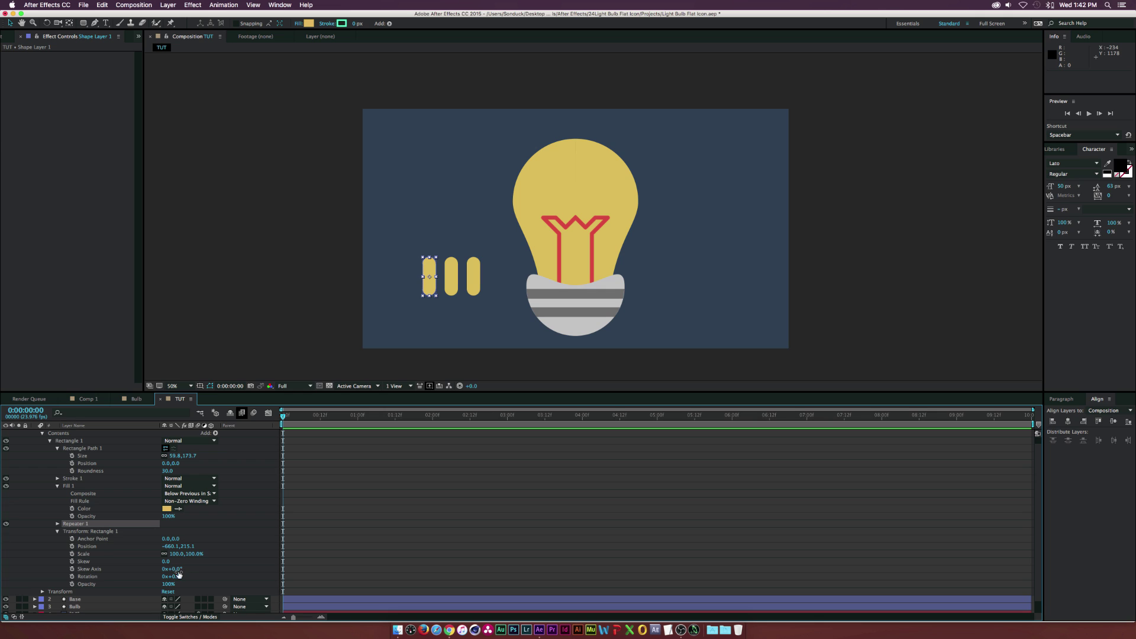
left_click(177, 577)
type("90")
key("Return")
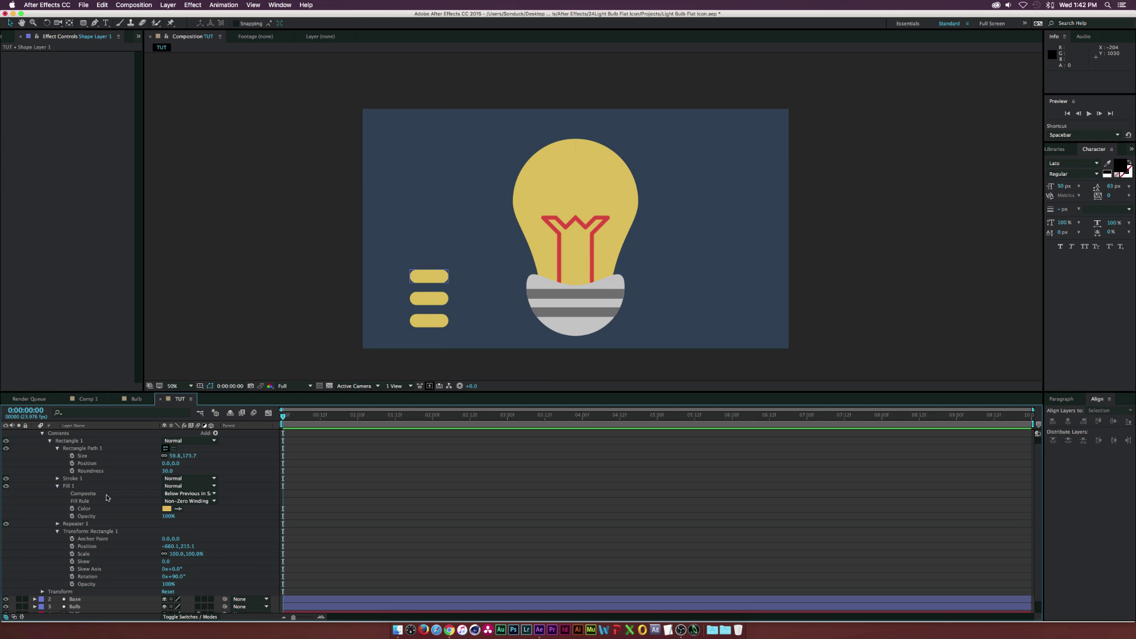
left_click_drag(436, 281, 460, 207)
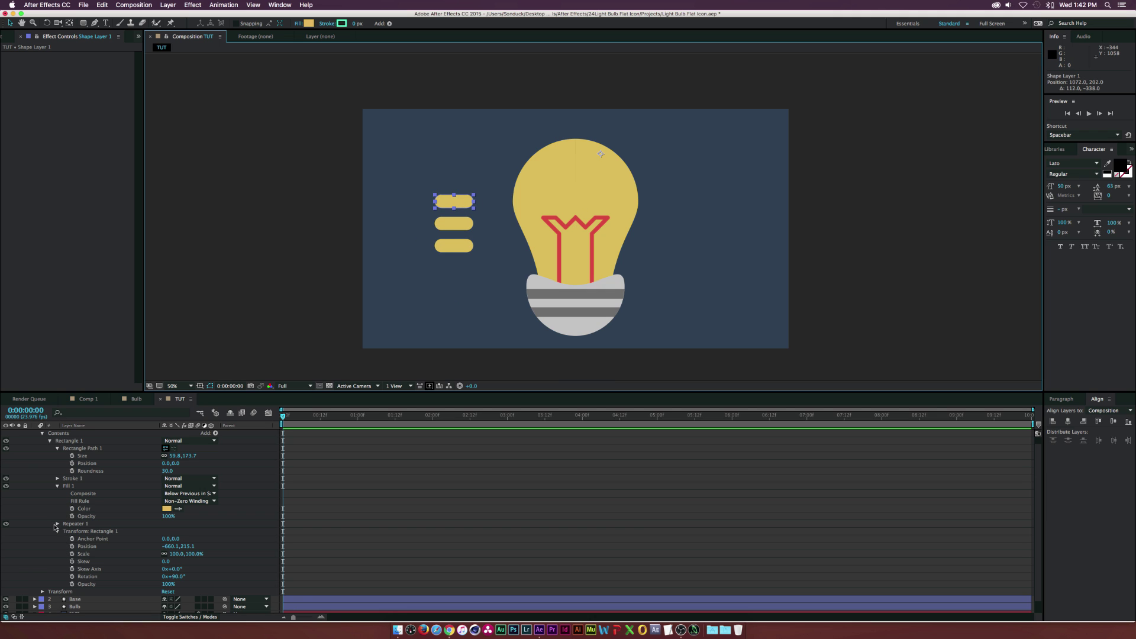
- Set the Repeater transform's position to 0, 0 and its rotation to 45 degrees
left_click(60, 524)
left_click(57, 524)
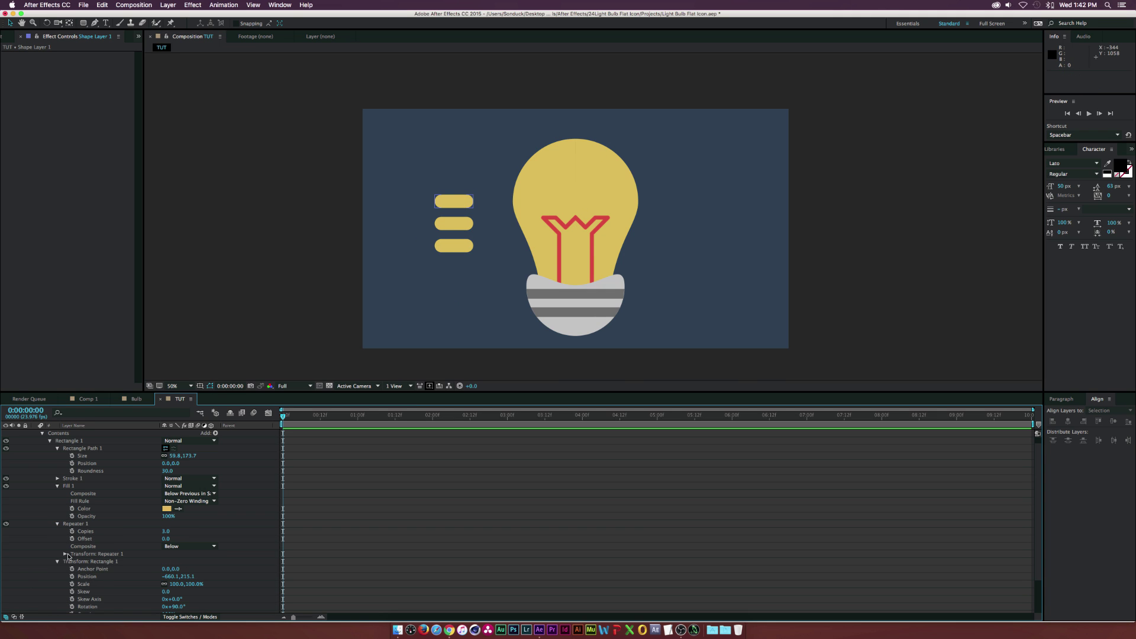
left_click(65, 553)
scroll(122, 558, "down", 1)
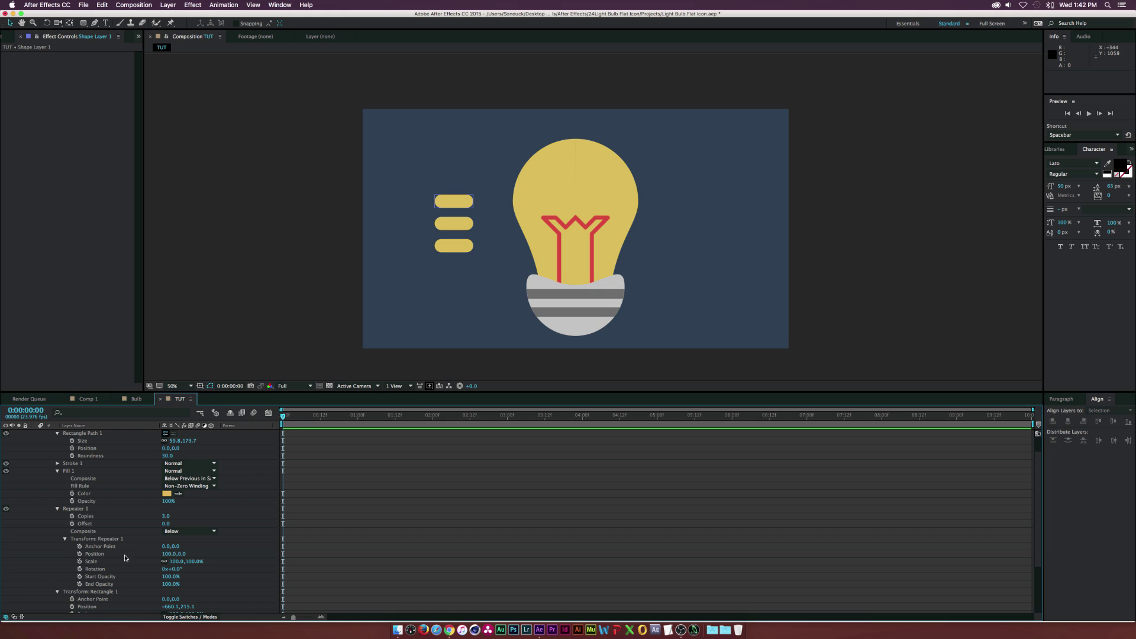
left_click(164, 553)
type("00")
key("Return")
left_click(176, 569)
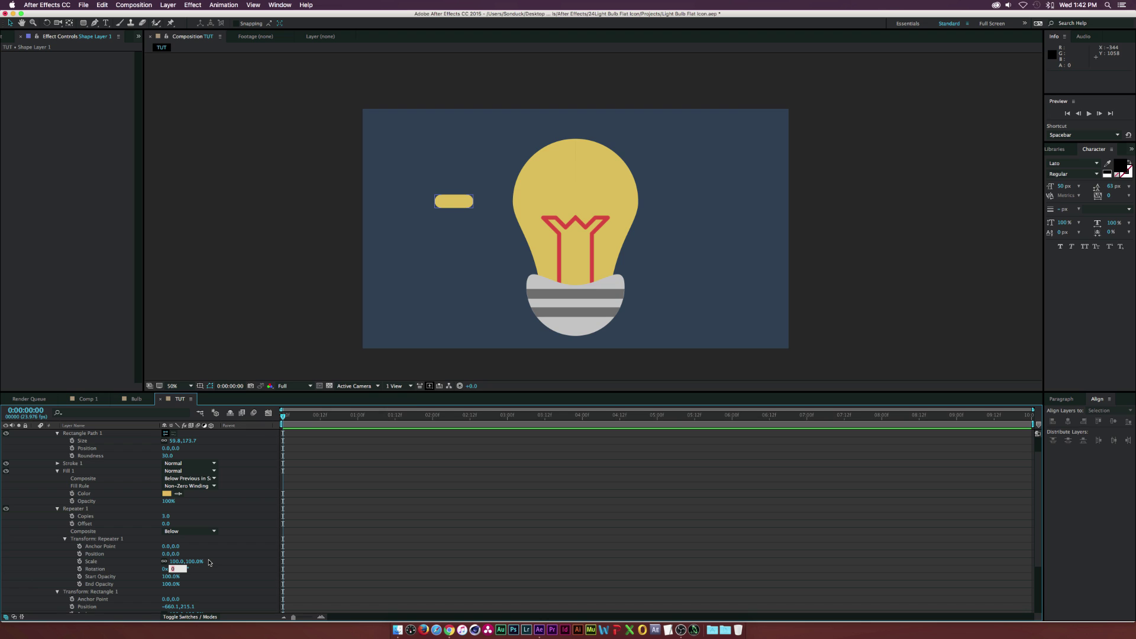
key("Return")
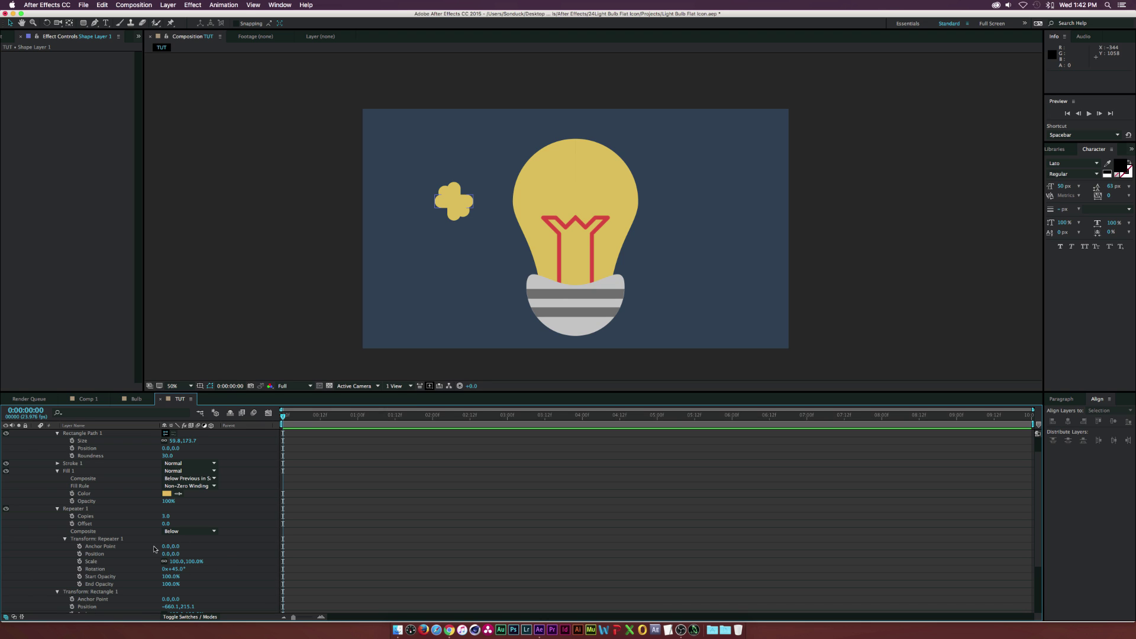
- Set the Repeater's anchor point to 0, -425 and shift the first bar closer to the bulb so the rays fan around it
left_click_drag(173, 546, 10, 549)
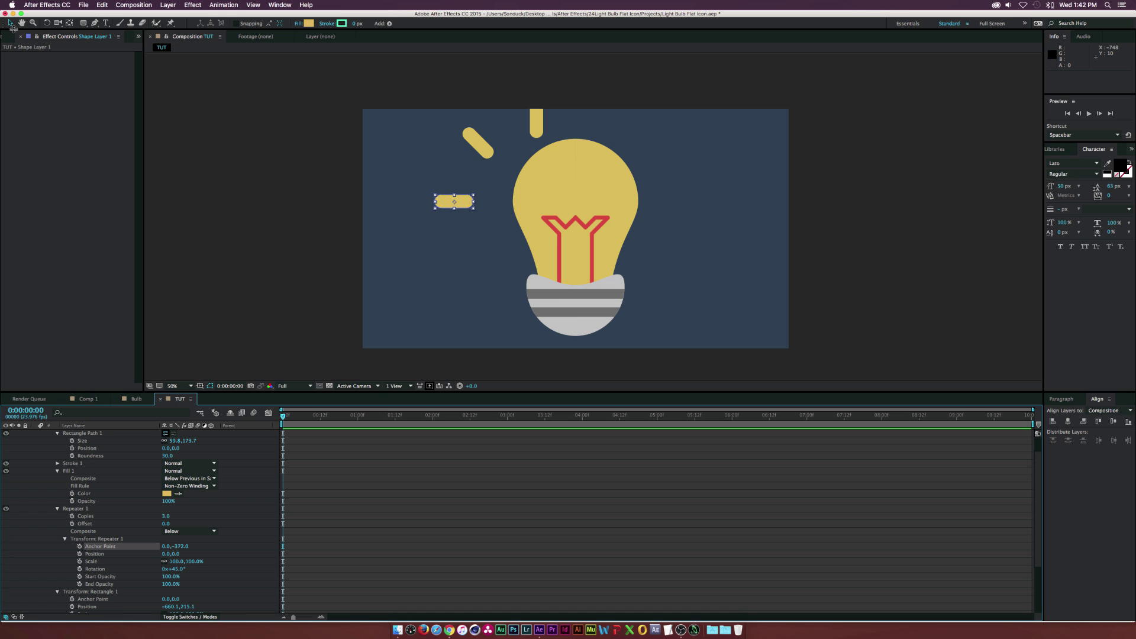
left_click_drag(460, 209, 490, 206)
left_click_drag(182, 545, 159, 542)
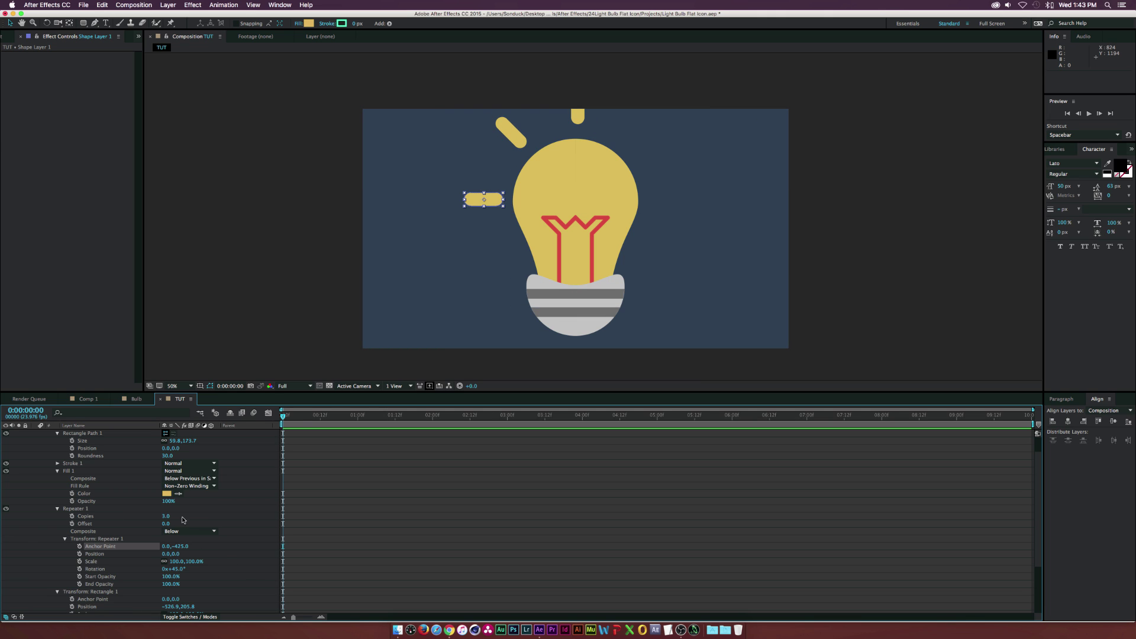
- Set the Repeater to 5 copies and collapse the layer's properties
left_click(166, 517)
type("5")
key("Return")
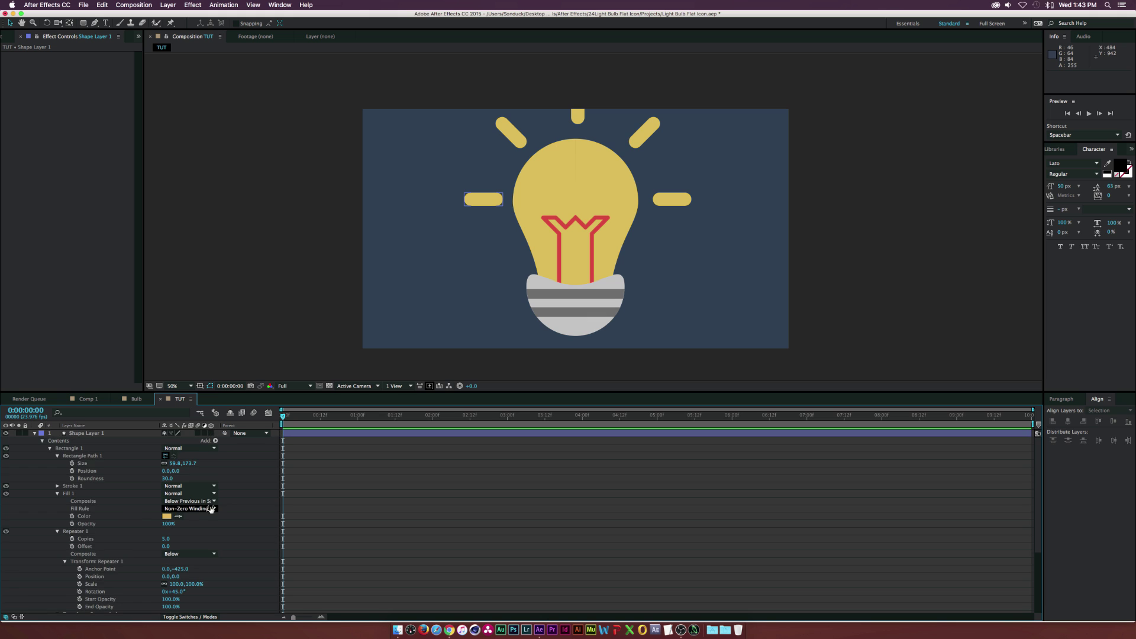
key("u")
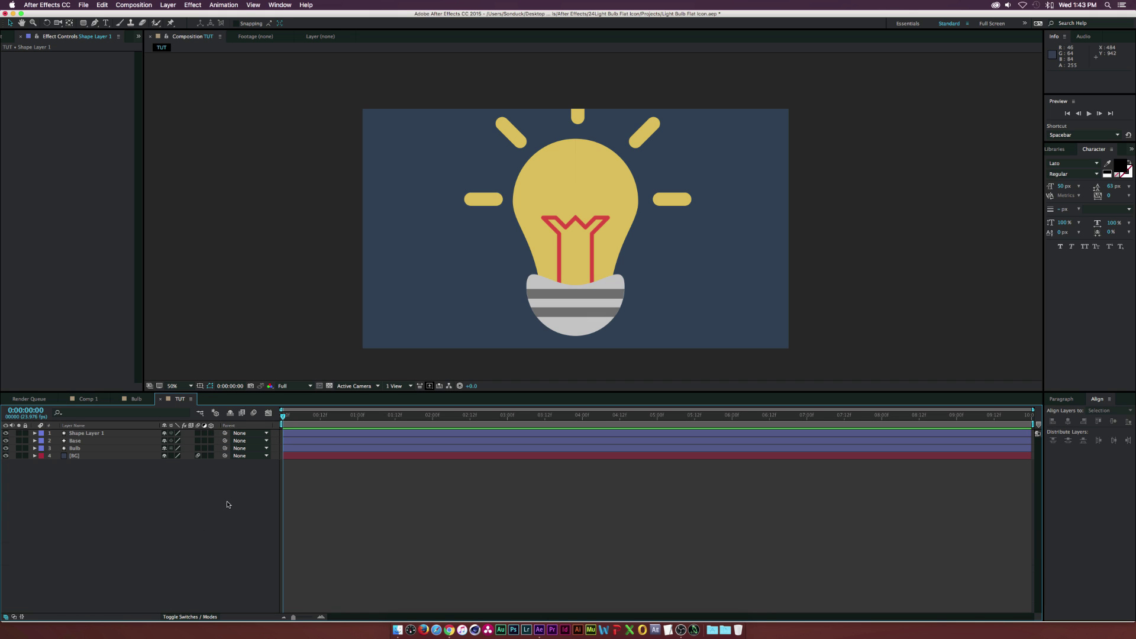
- Create a null object and parent Shape Layer 1, Base and Bulb to it
left_click(168, 5)
mouse_move(178, 15)
left_click(302, 53)
left_click(73, 455)
left_click(79, 442, "shift")
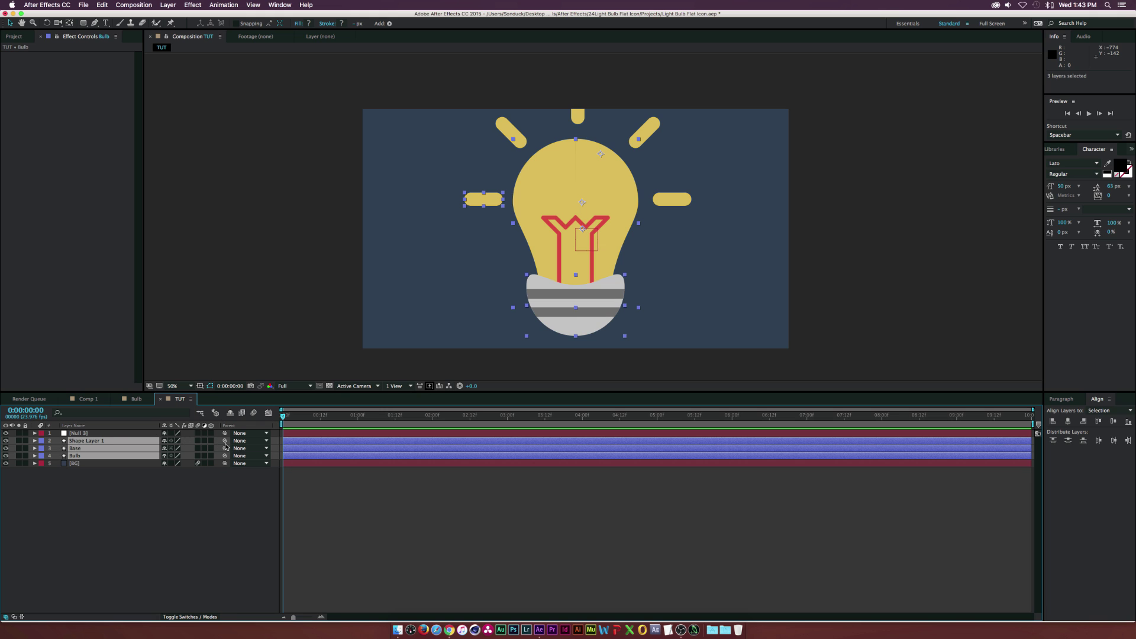
left_click_drag(224, 442, 116, 434)
left_click(116, 433)
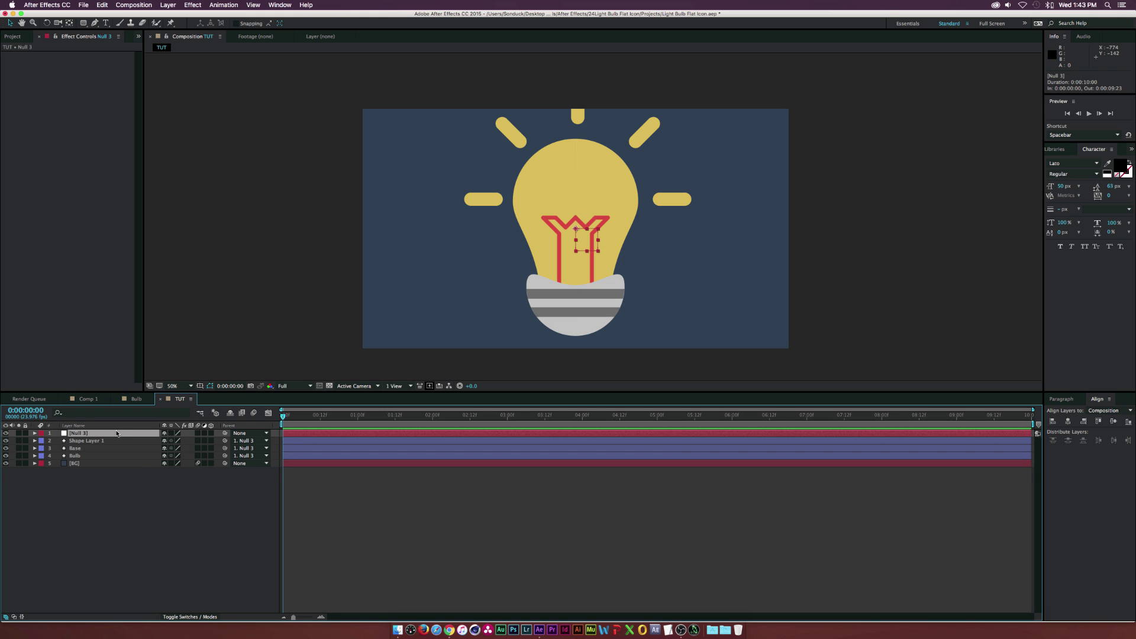
- Scale the null down, adjusting its width separately, so the bulb and all its rays fit inside the composition
key("s")
left_click_drag(181, 441, 162, 440)
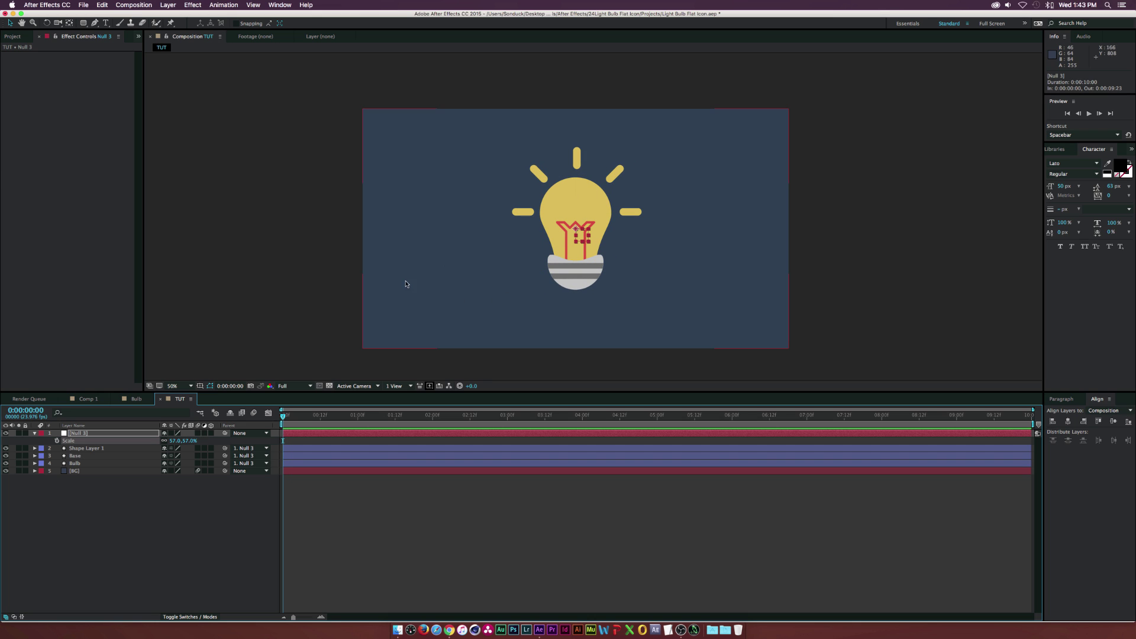
left_click(165, 440)
left_click_drag(175, 441, 169, 440)
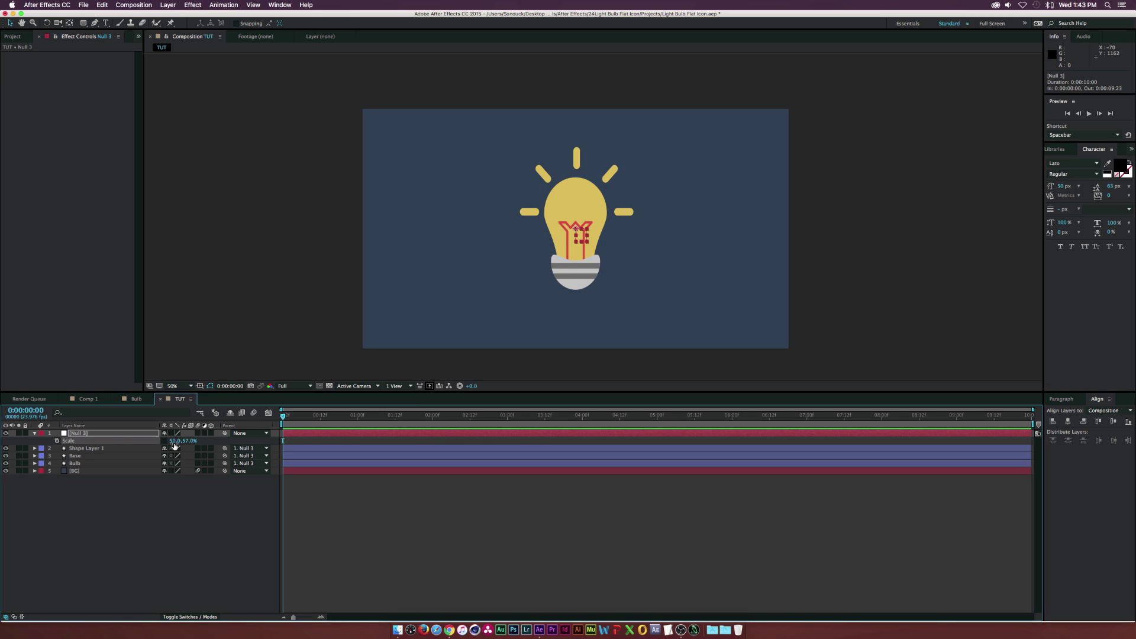
left_click(196, 521)
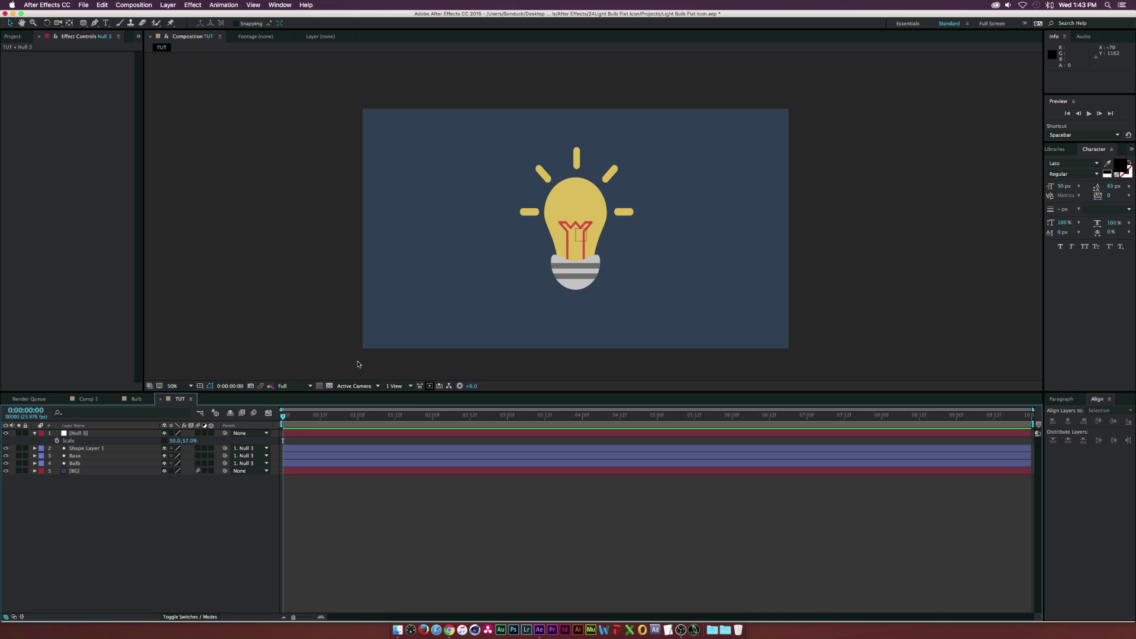
left_click(174, 441)
key("Return")
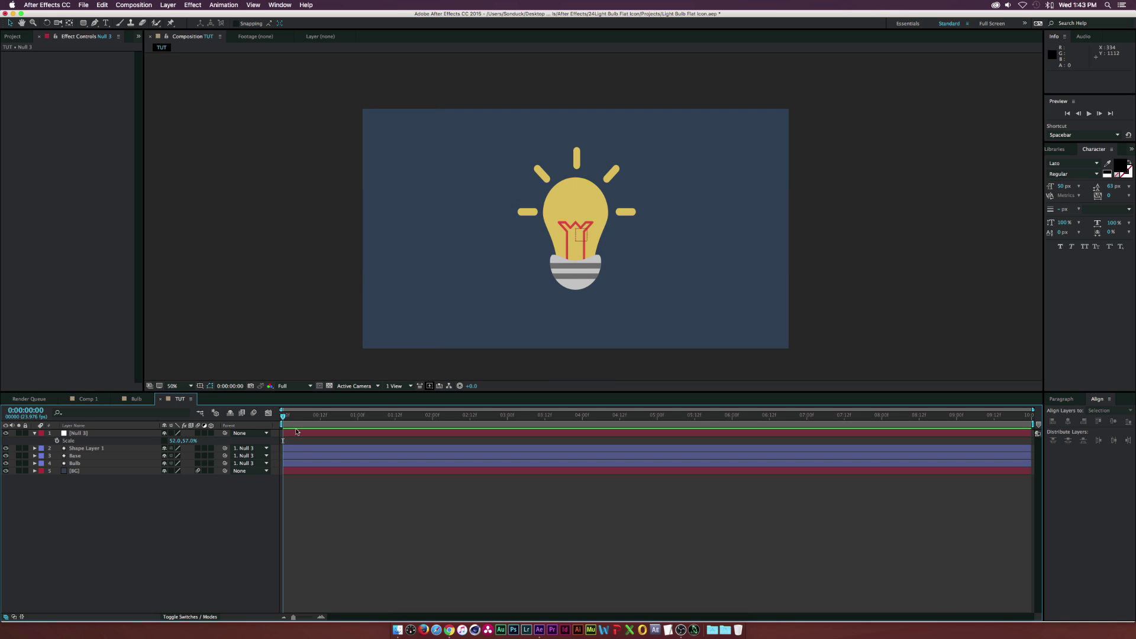
left_click_drag(181, 440, 182, 441)
- Move the null down to centre the whole icon vertically in the composition, then deselect it
left_click(87, 433)
left_click(571, 207)
left_click(93, 433)
key("p")
left_click_drag(185, 441, 217, 441)
key("F2")
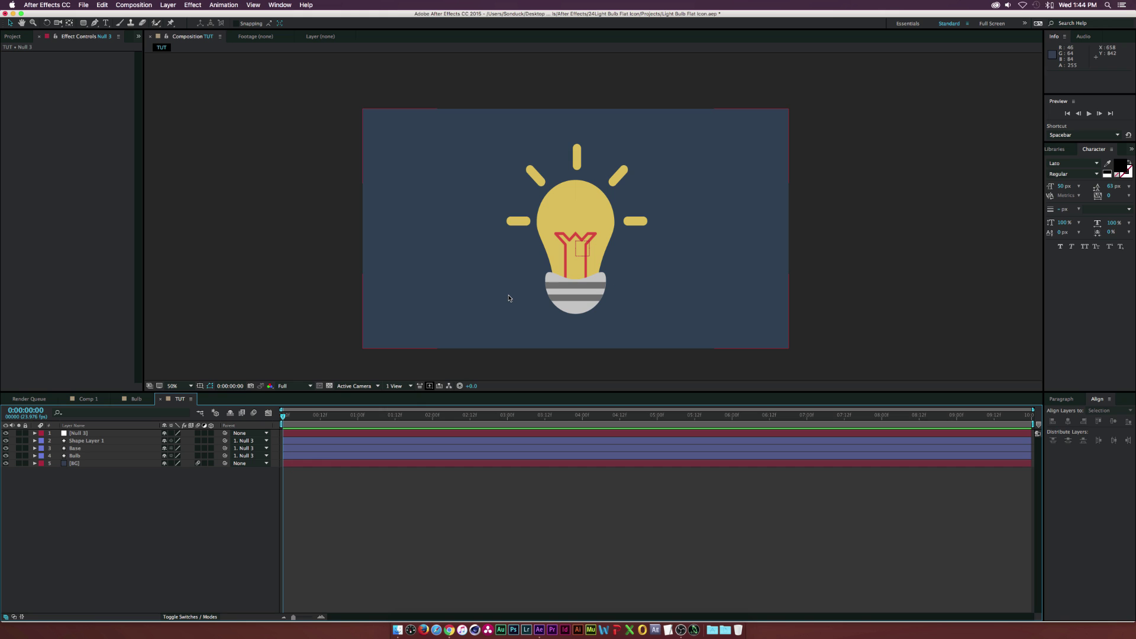
- Add Trim Paths to the Bulb layer's contents and place it directly below the two filament shapes, above the ellipses
left_click(75, 455)
left_click(84, 516)
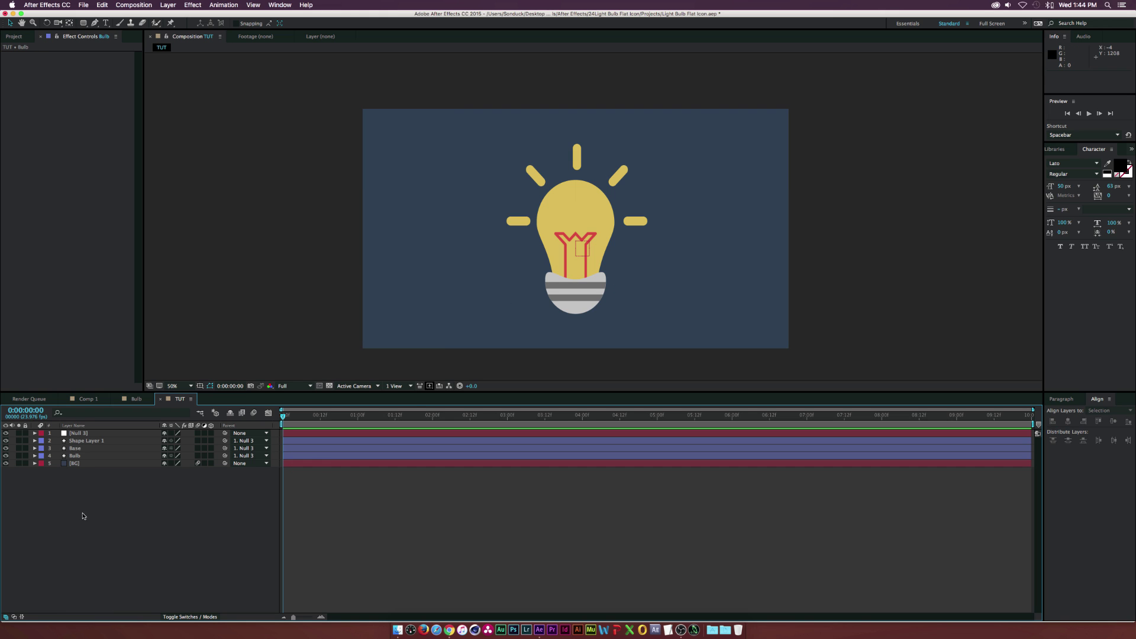
left_click(81, 457)
left_click(34, 455)
left_click(34, 455)
key("F2")
left_click(34, 455)
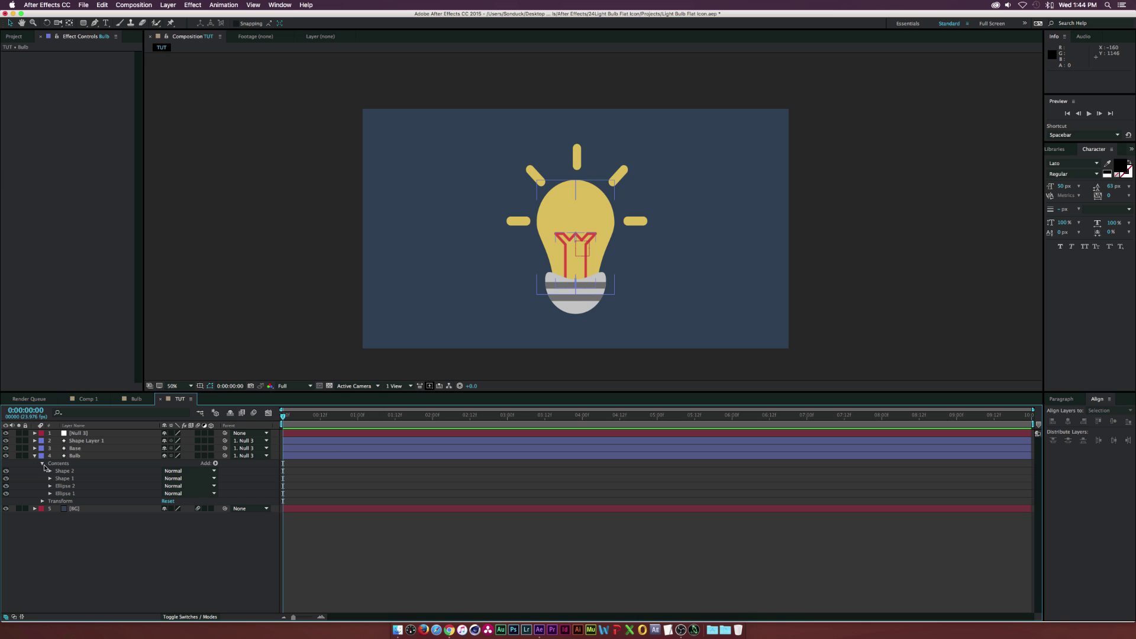
left_click(216, 463)
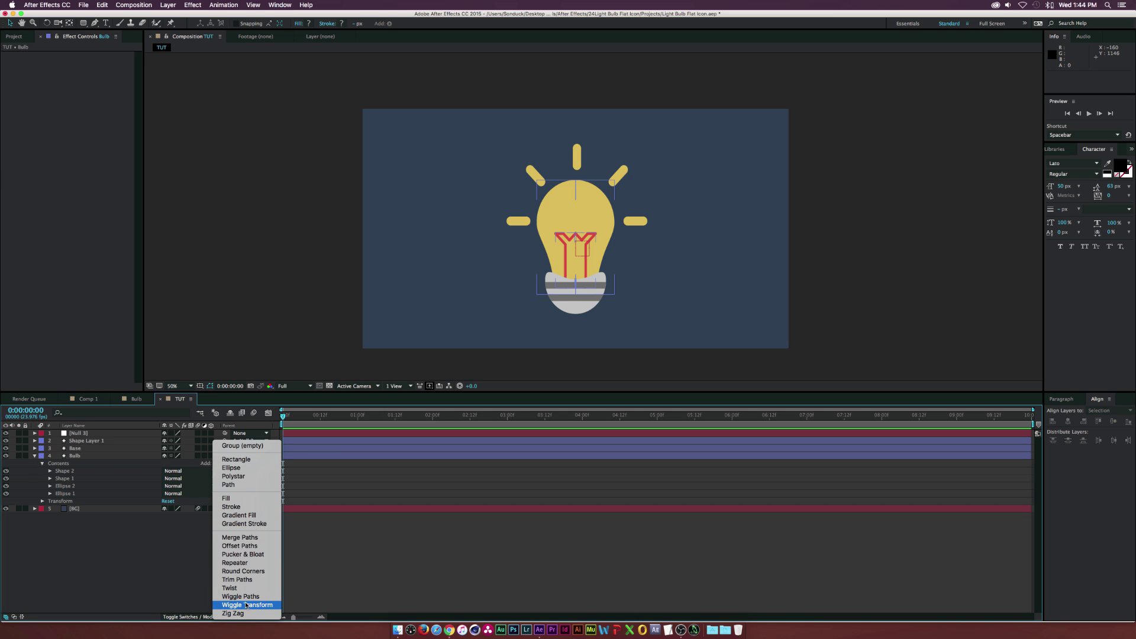
left_click(237, 580)
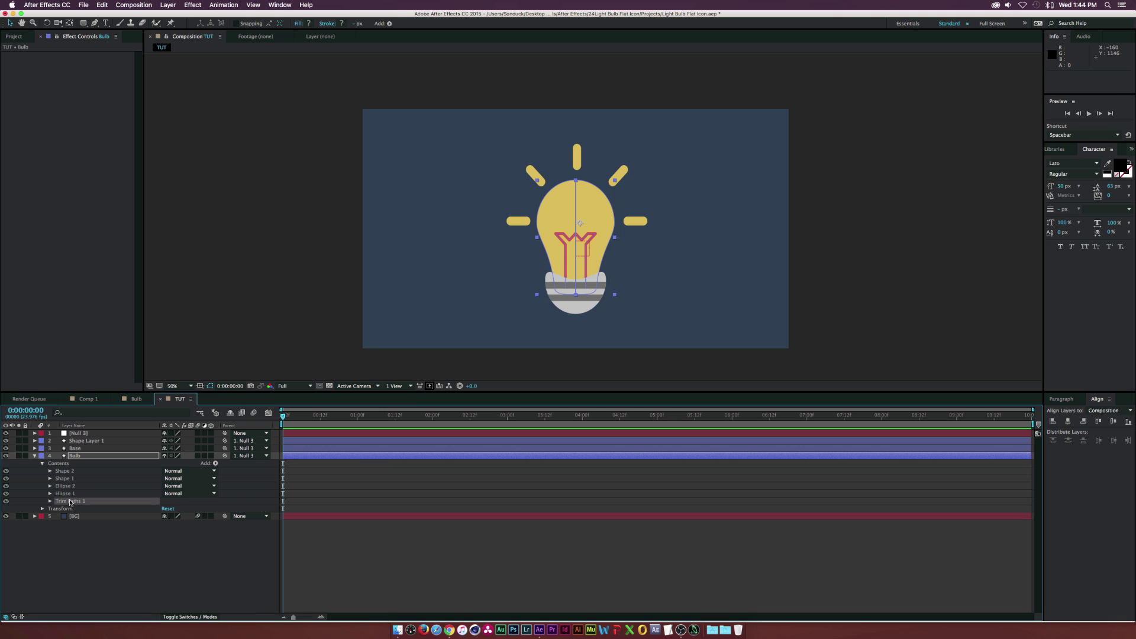
left_click_drag(70, 501, 69, 481)
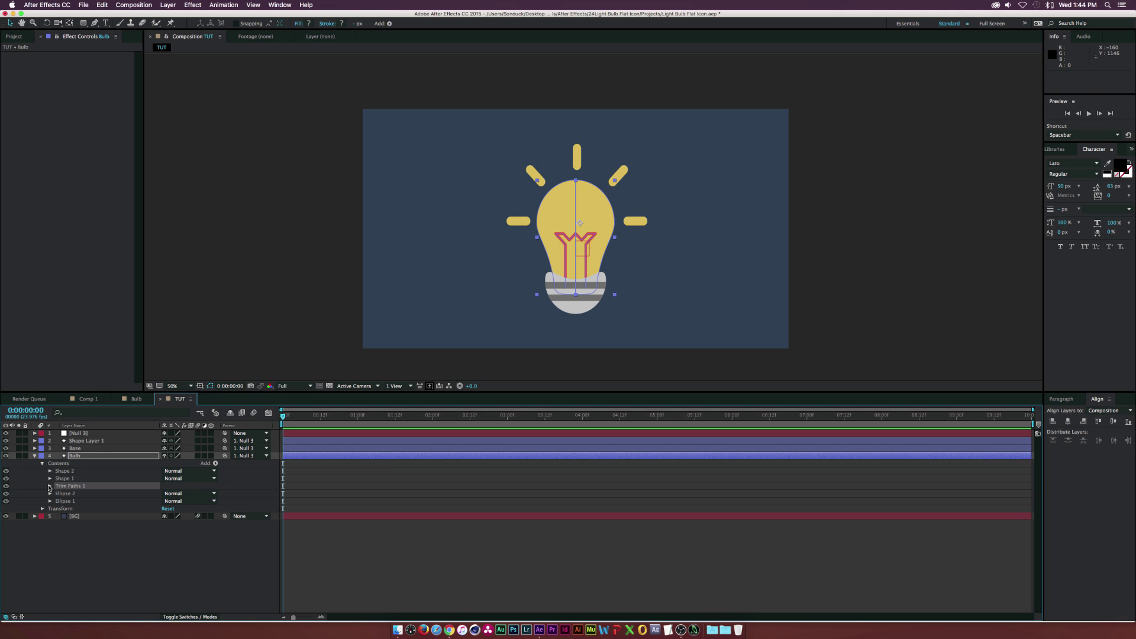
- Keyframe the Trim Paths End from 0% at 0:00:02:00 to 100% at 0:00:02:19 to draw on the filament
left_click(49, 485)
left_click_drag(165, 504, 107, 501)
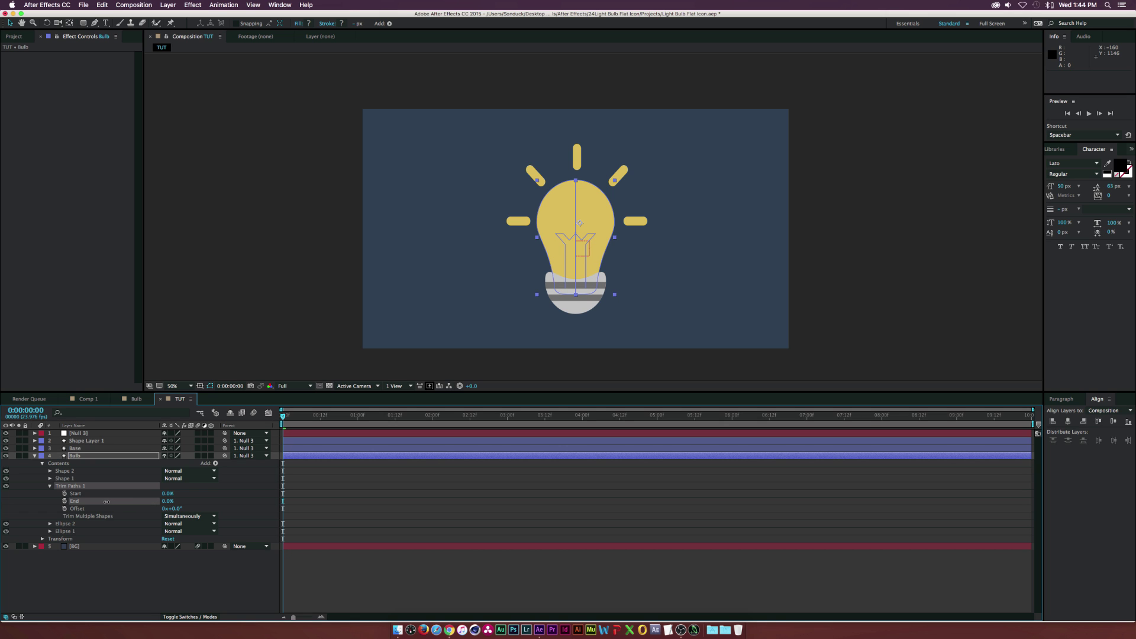
key("period")
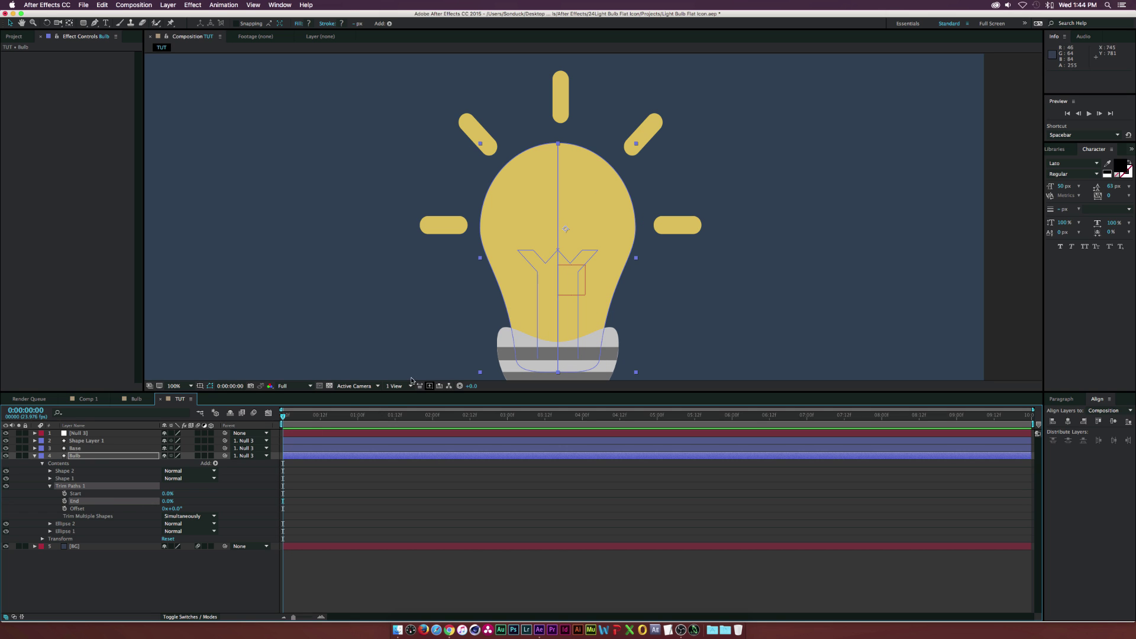
left_click_drag(337, 419, 432, 420)
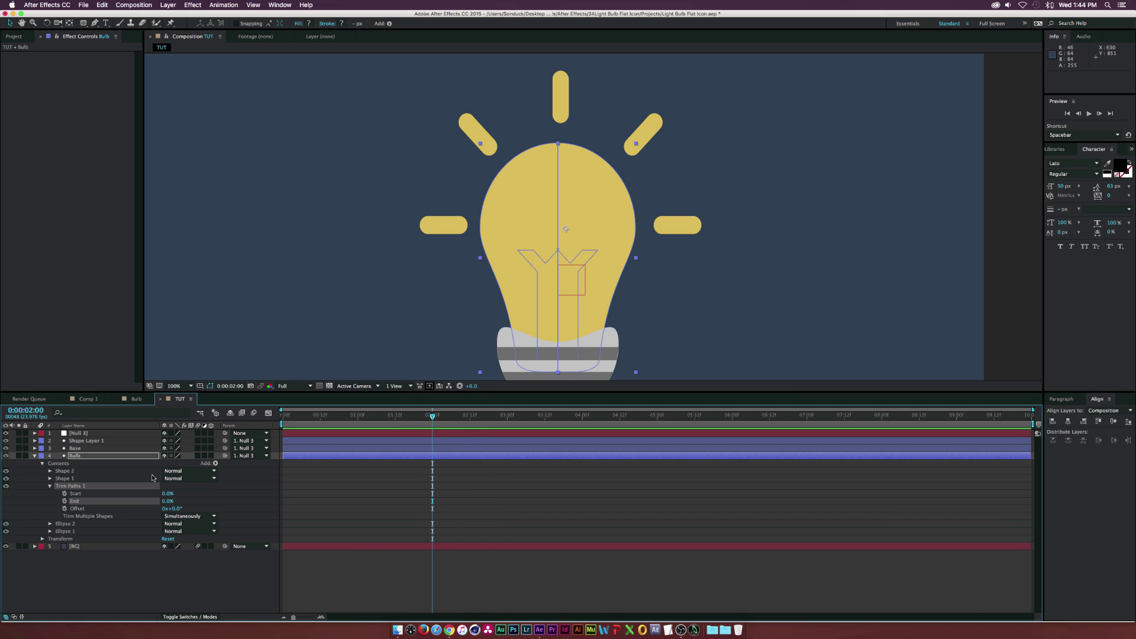
left_click(65, 501)
left_click_drag(438, 417, 491, 421)
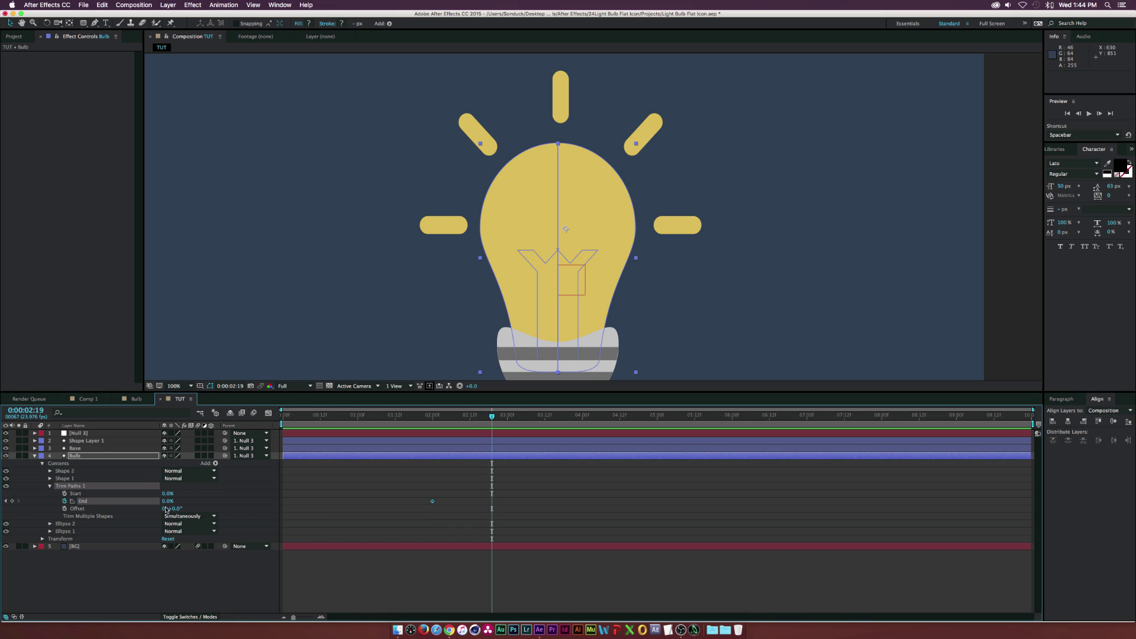
left_click_drag(169, 501, 237, 505)
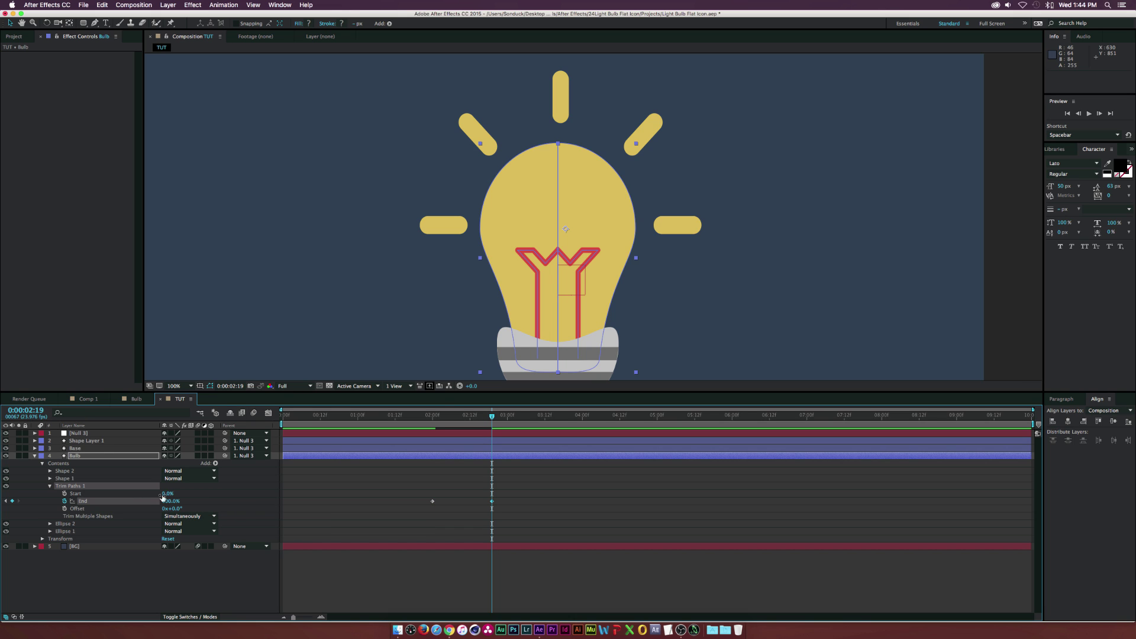
- Keyframe Ellipse 2's Position in the Bulb layer from X 1552 at 0:00:00:00 to its assembled position at 0:00:01:00
mouse_move(447, 414)
left_mouse_down()
mouse_move(494, 417)
mouse_move(450, 429)
left_mouse_up()
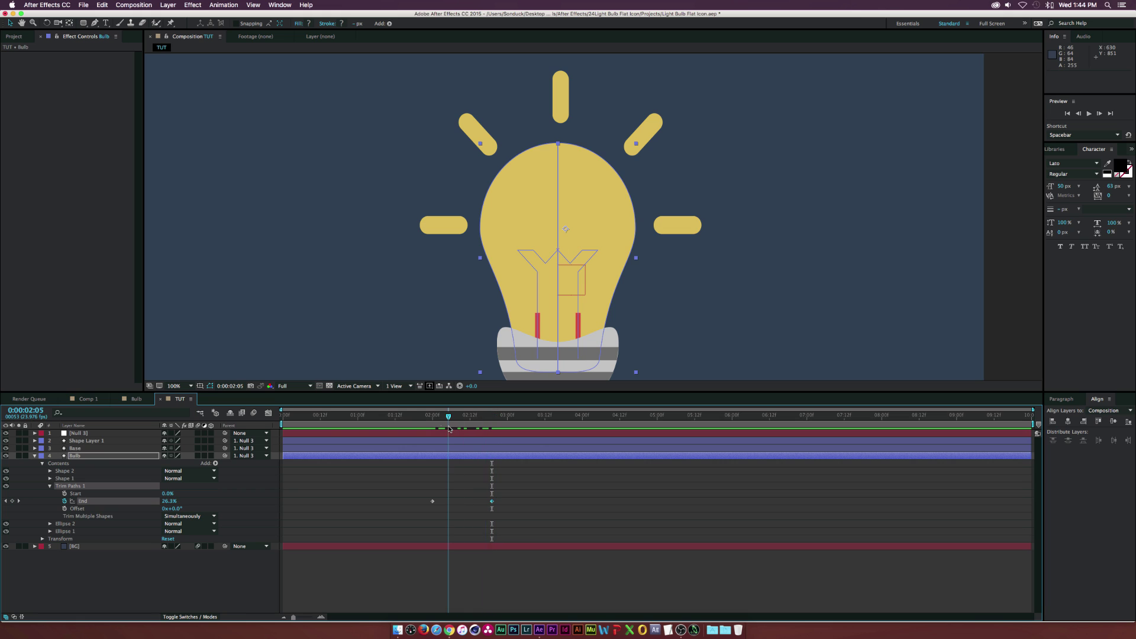
left_click(50, 487)
left_click_drag(341, 417, 357, 418)
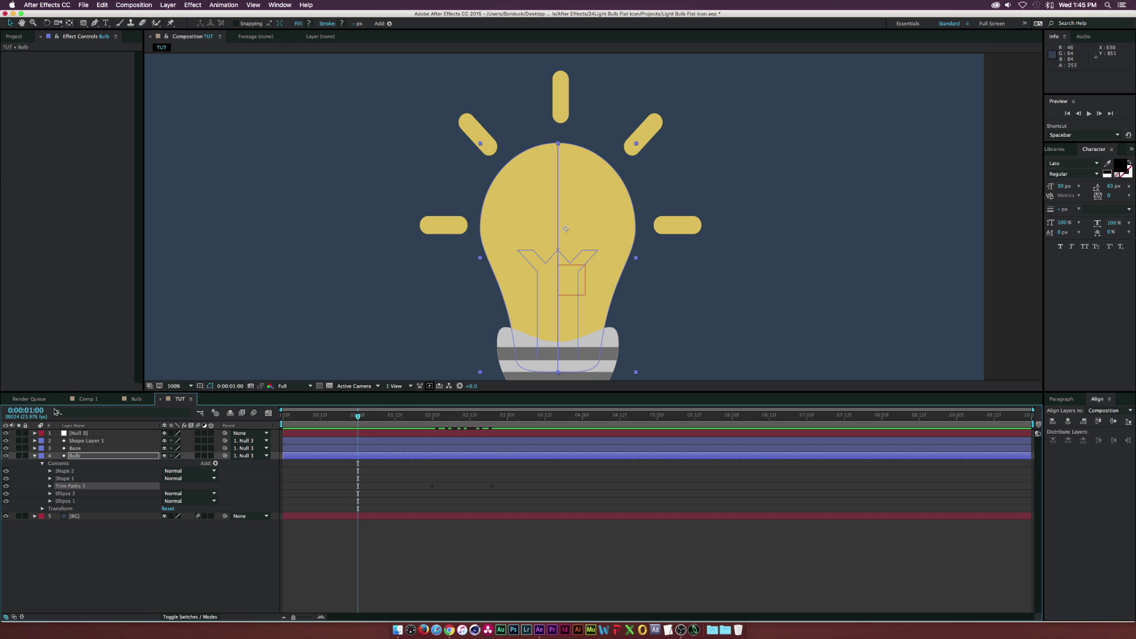
left_click(50, 494)
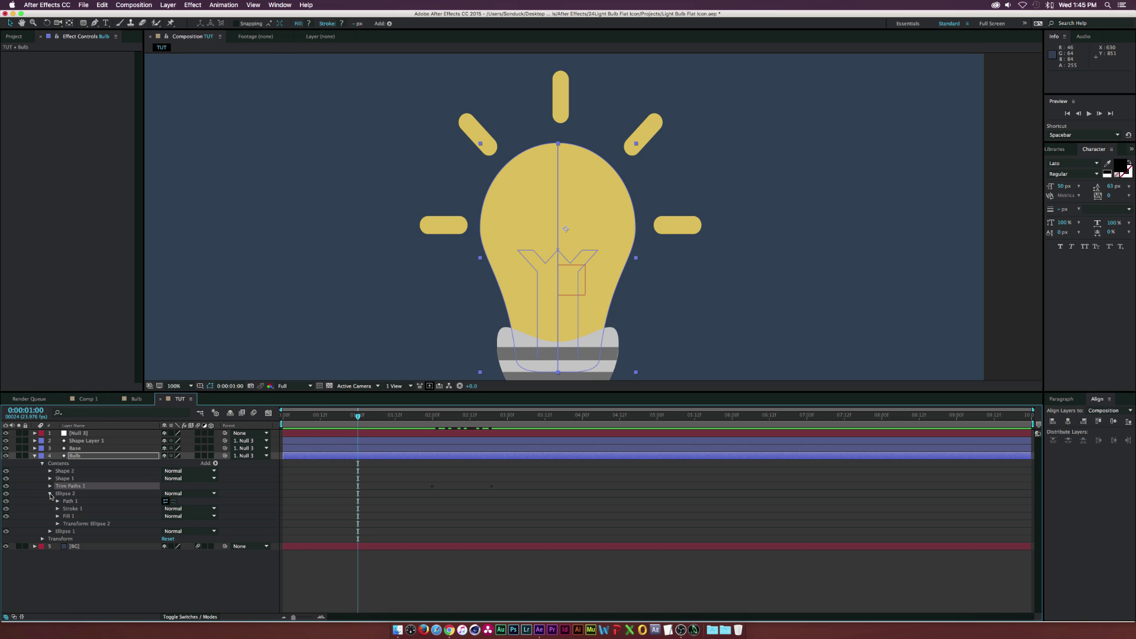
left_click(57, 524)
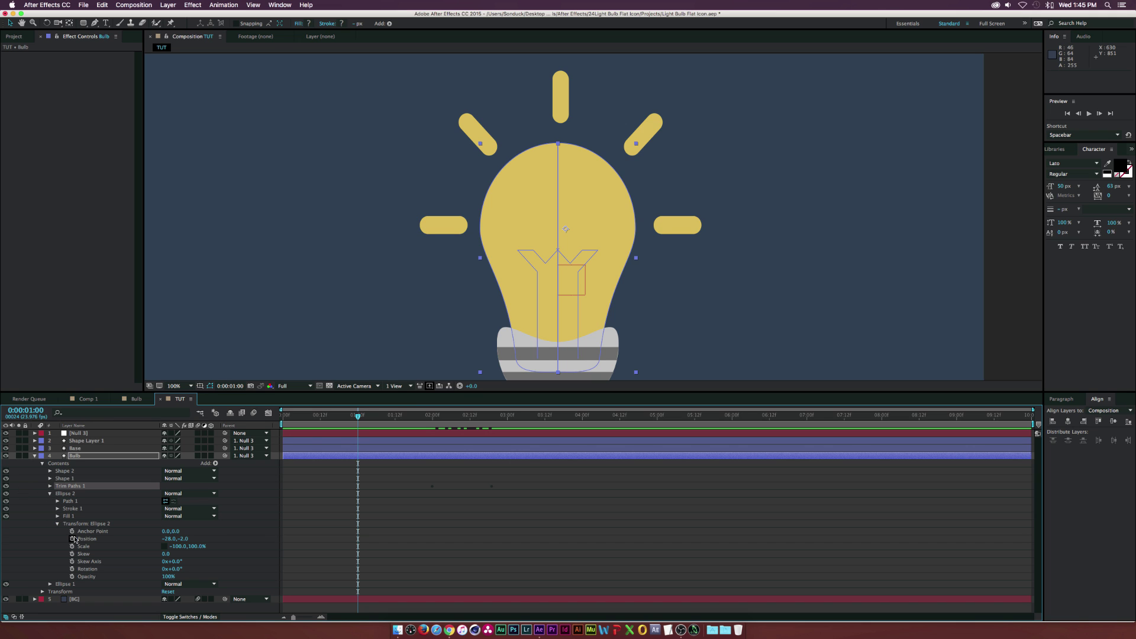
left_click(72, 539)
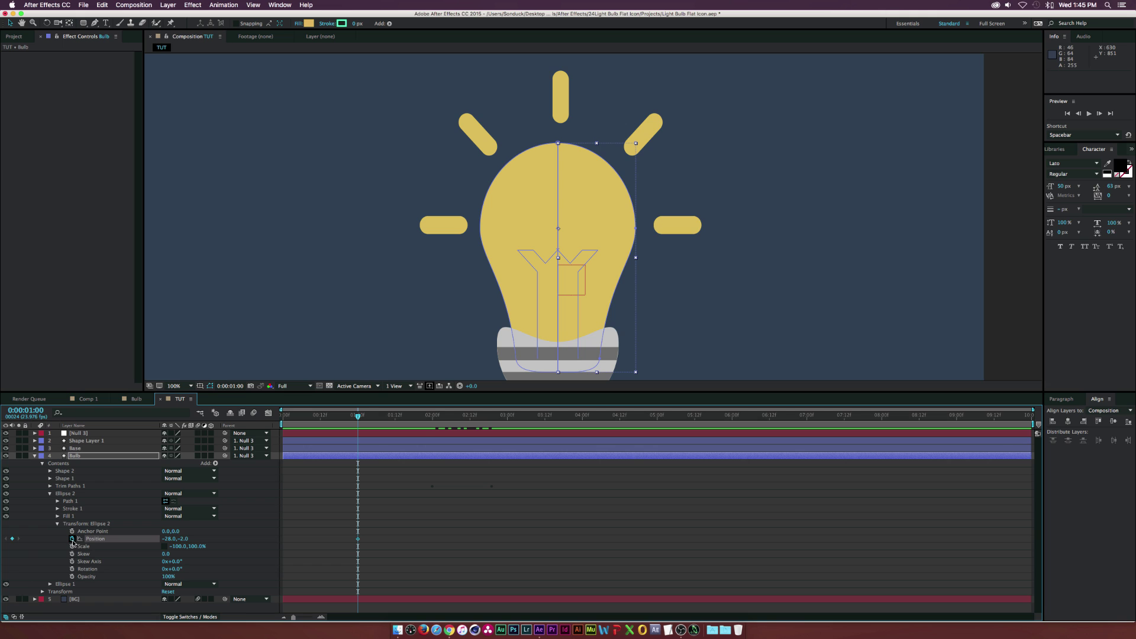
left_click_drag(293, 414, 282, 414)
key("comma")
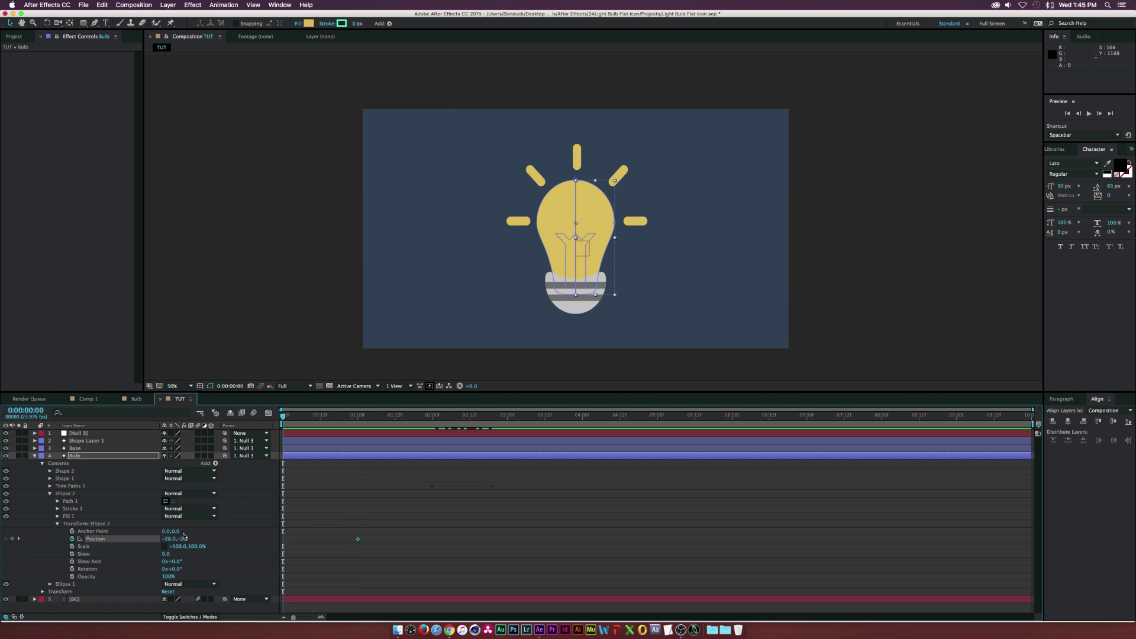
left_click_drag(169, 538, 242, 538)
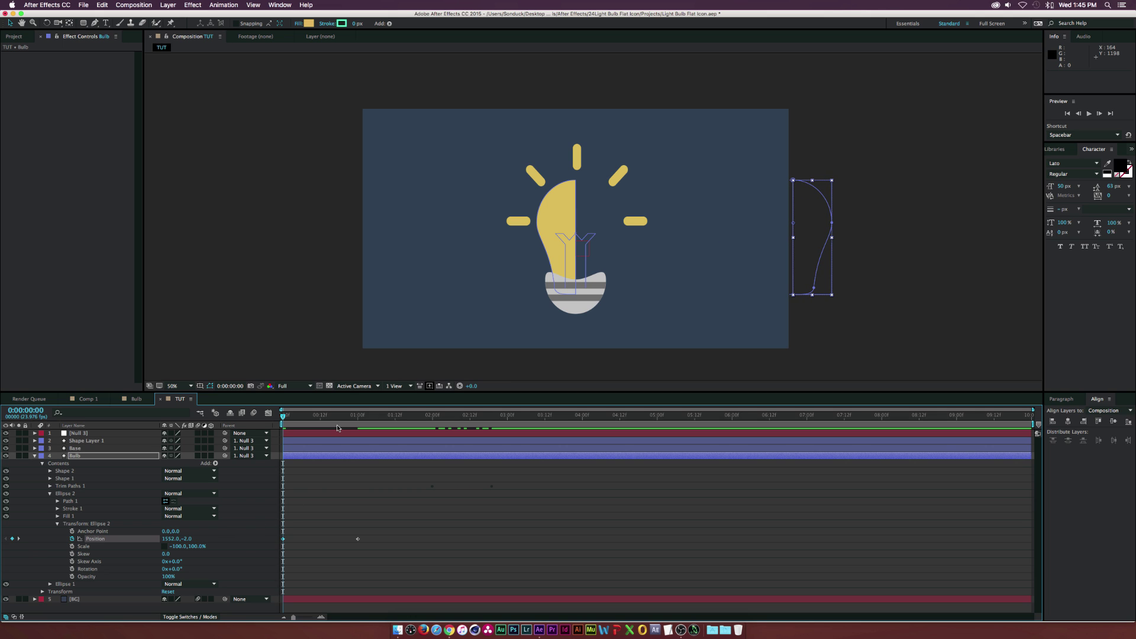
- Keyframe Ellipse 1's Position in the Bulb layer from X -1668 at 0:00:00:00 to its assembled position at 0:00:01:00
left_click(356, 416)
left_click(358, 415)
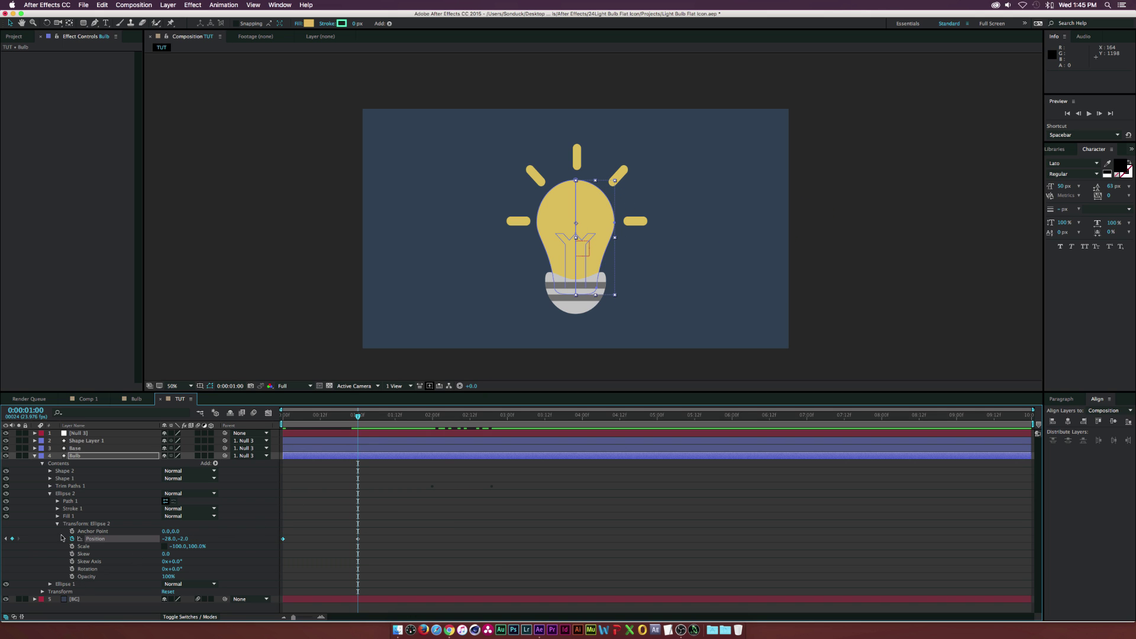
left_click(49, 584)
scroll(53, 589, "down", 2)
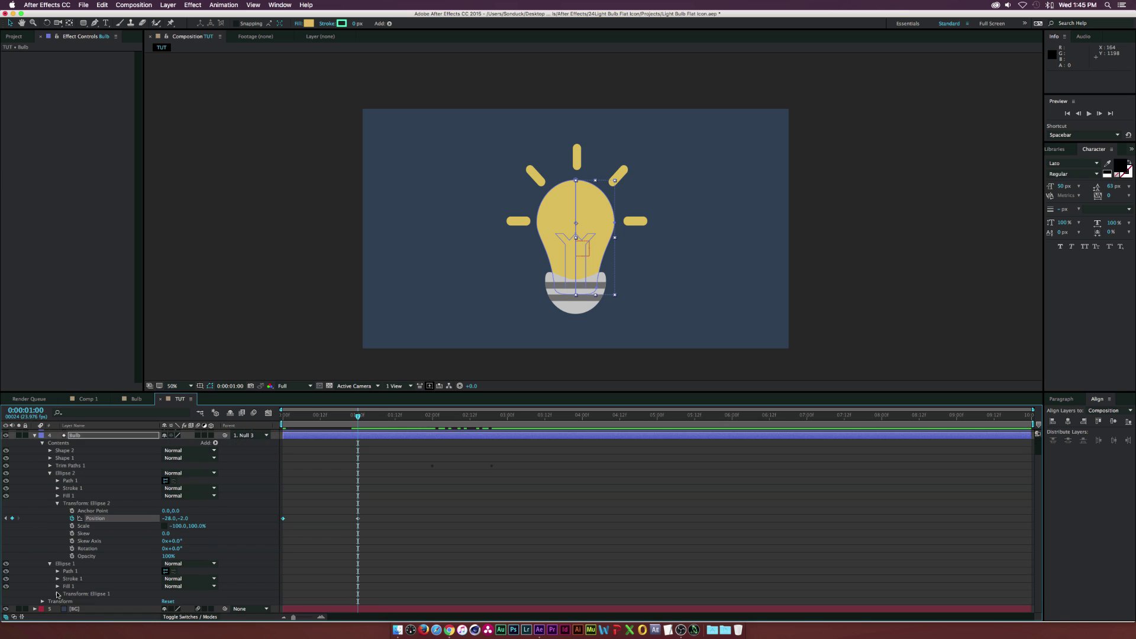
left_click(58, 594)
scroll(58, 594, "down", 3)
left_click(72, 571)
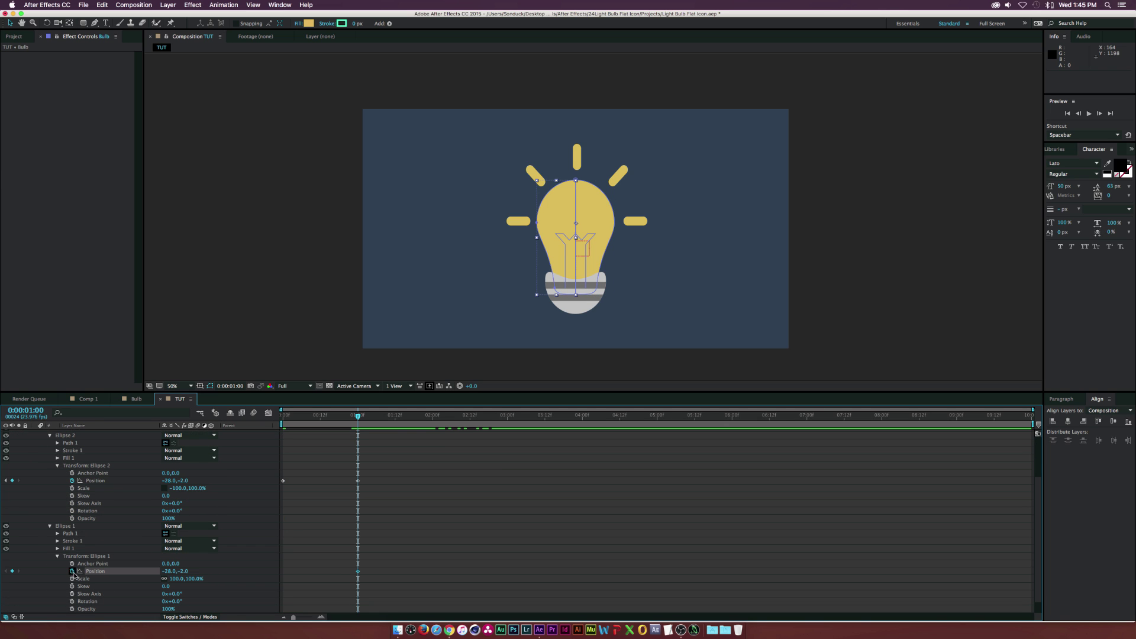
left_click_drag(357, 416, 278, 417)
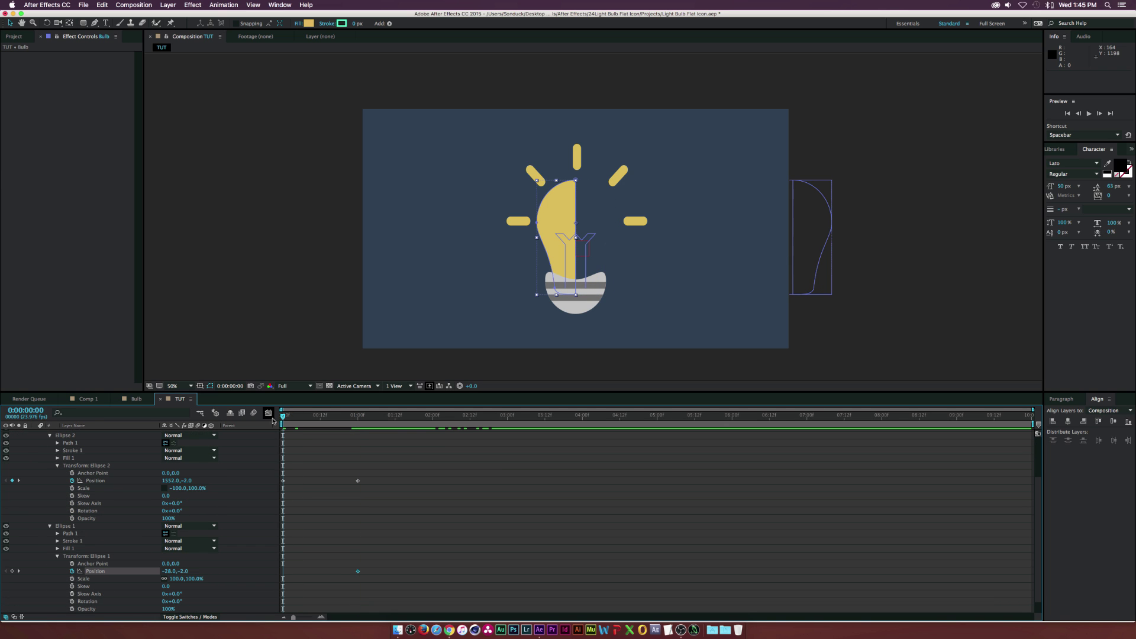
left_click_drag(170, 573, 98, 572)
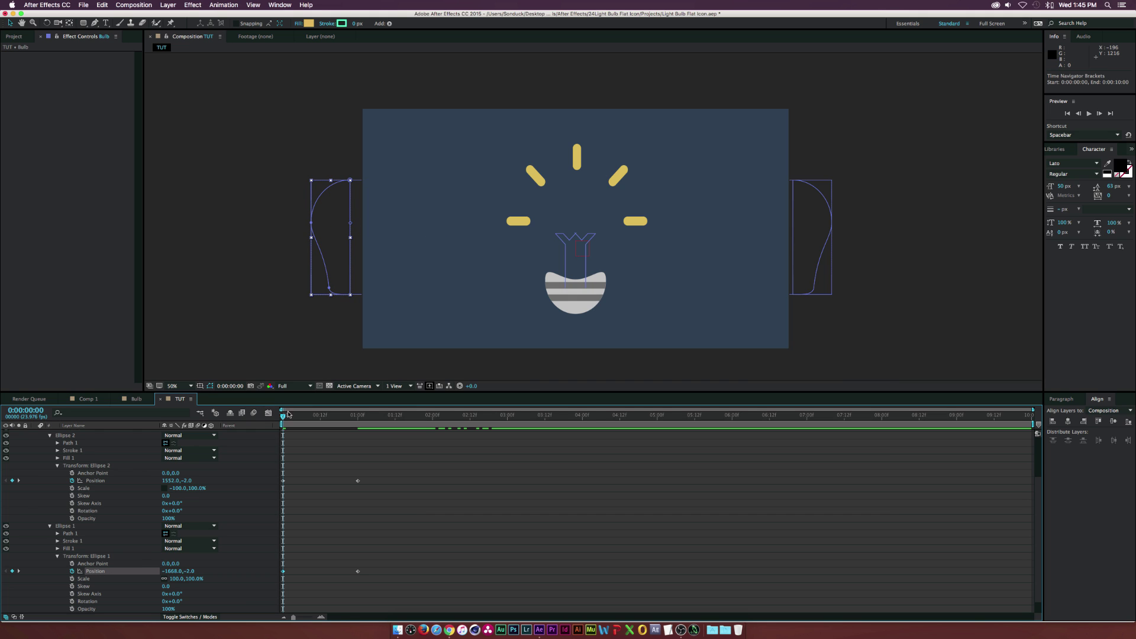
- Keyframe the Base layer's Position from below the composition at 0:00:00:21 up to its assembled place at 0:00:01:10
left_click_drag(295, 415, 507, 416)
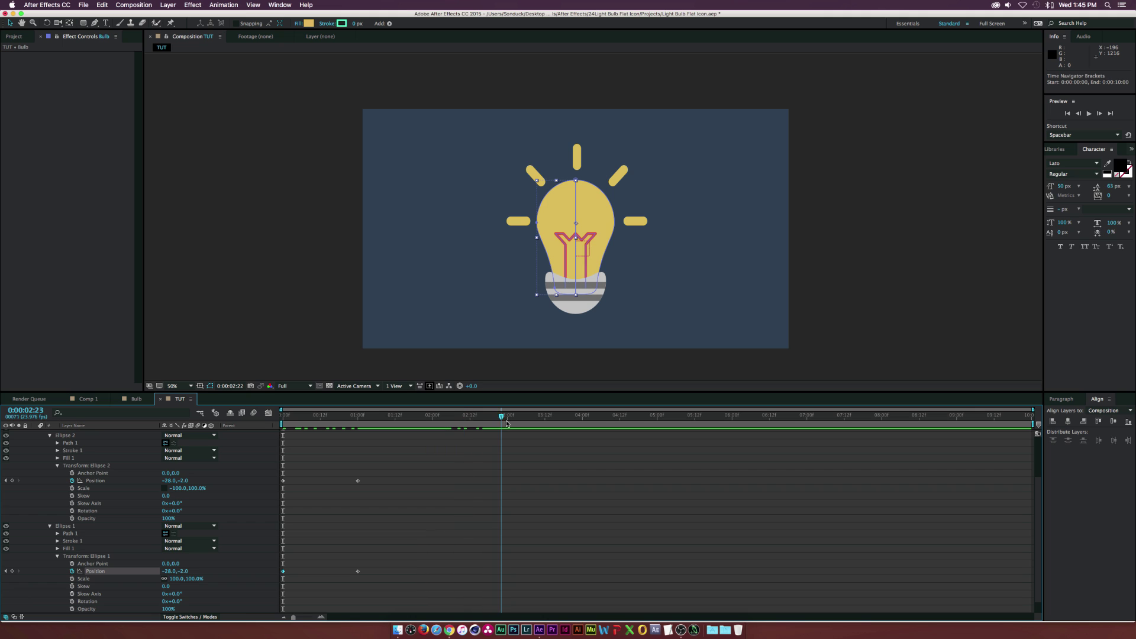
mouse_move(367, 417)
left_mouse_down()
mouse_move(396, 416)
mouse_move(332, 417)
mouse_move(348, 416)
left_mouse_up()
scroll(73, 466, "up", 3)
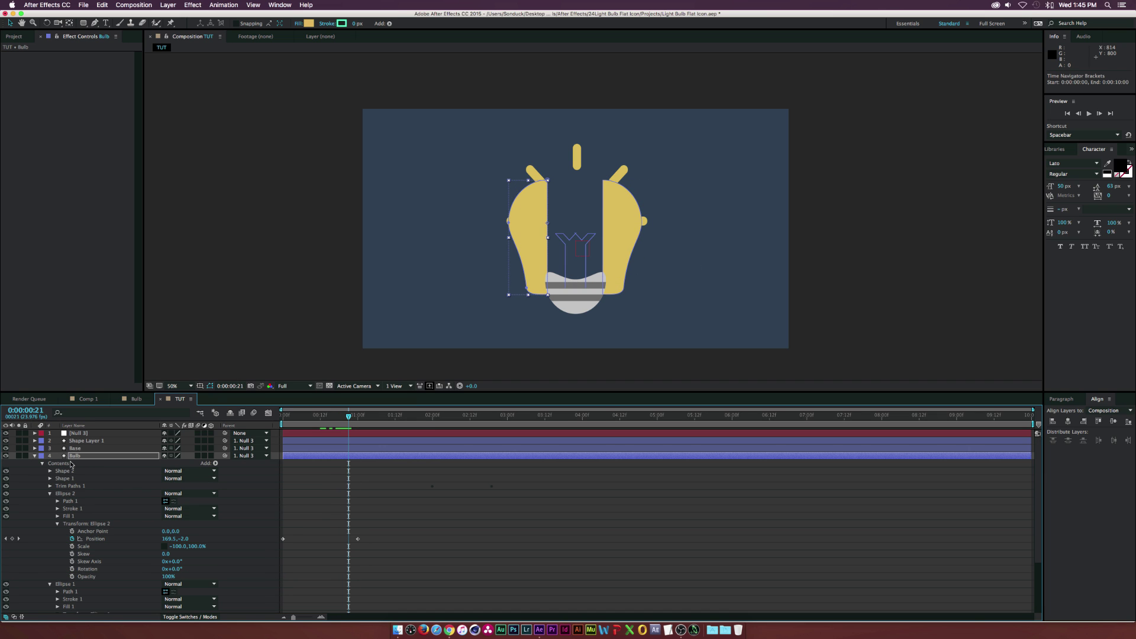
left_click(37, 448)
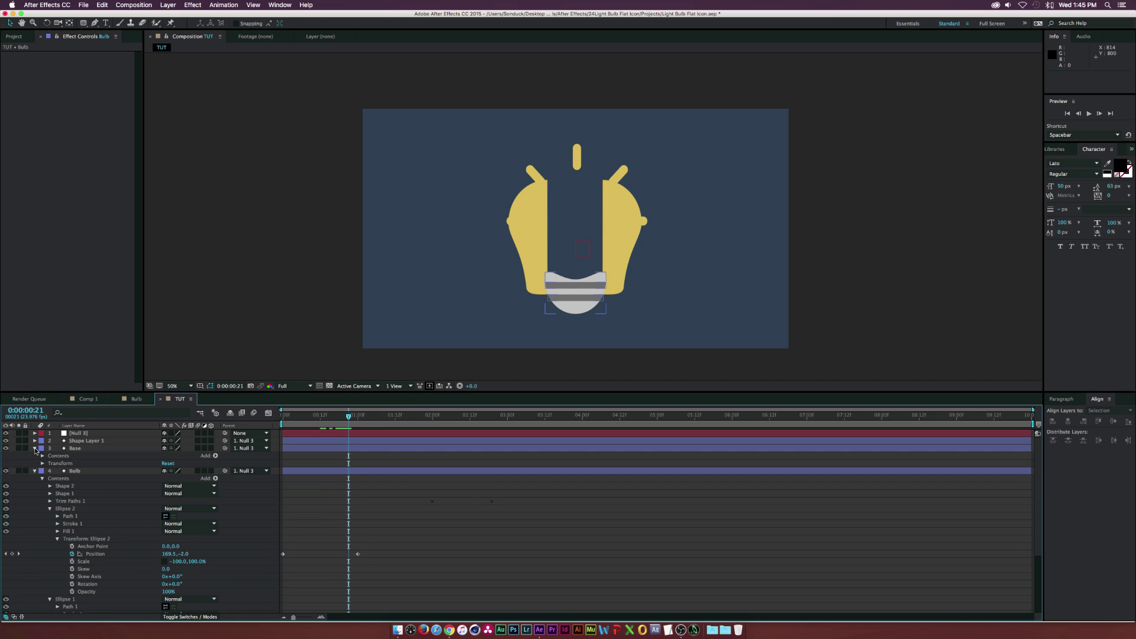
left_click(36, 448)
left_click(74, 449)
key("p")
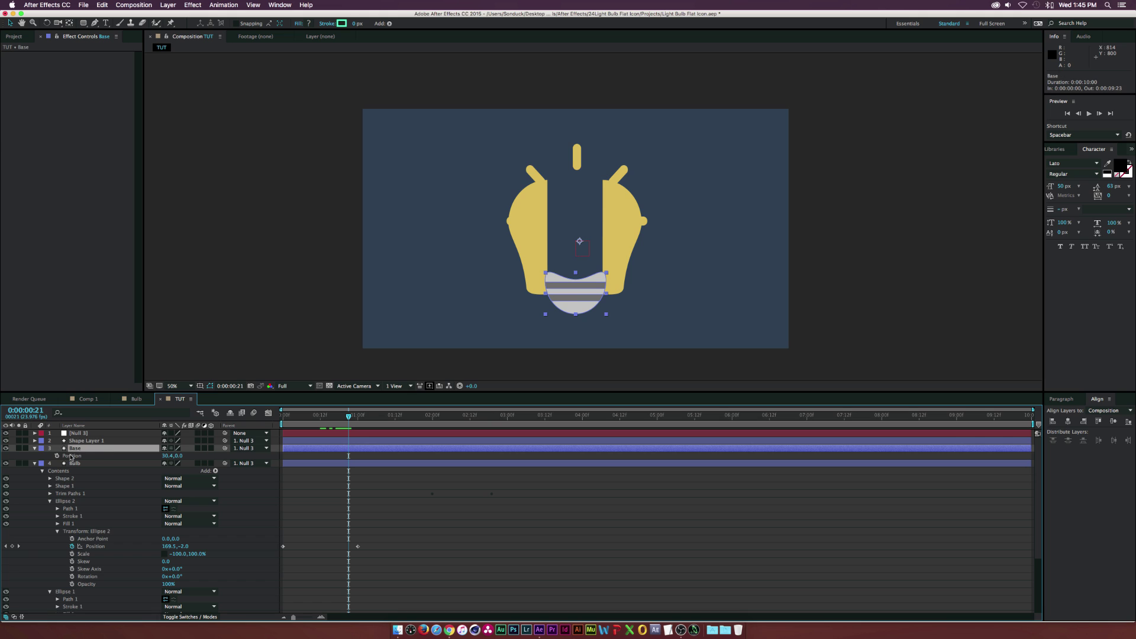
left_click(57, 455)
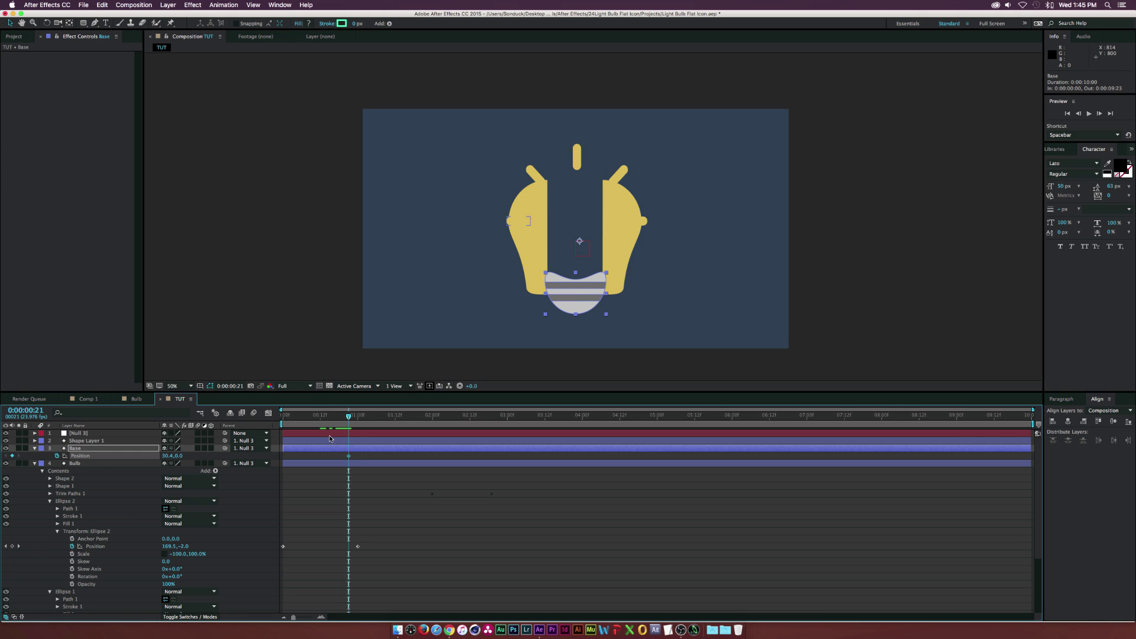
left_click_drag(349, 456, 389, 455)
left_click_drag(183, 457, 260, 456)
mouse_move(349, 416)
left_mouse_down()
mouse_move(286, 416)
mouse_move(353, 418)
left_mouse_up()
left_click_drag(362, 417, 400, 421)
- Reveal the Bulb layer's keyframes and shift both Trim Paths End keyframes earlier, so the filament finishes drawing at 0:00:02:06
left_click(57, 471)
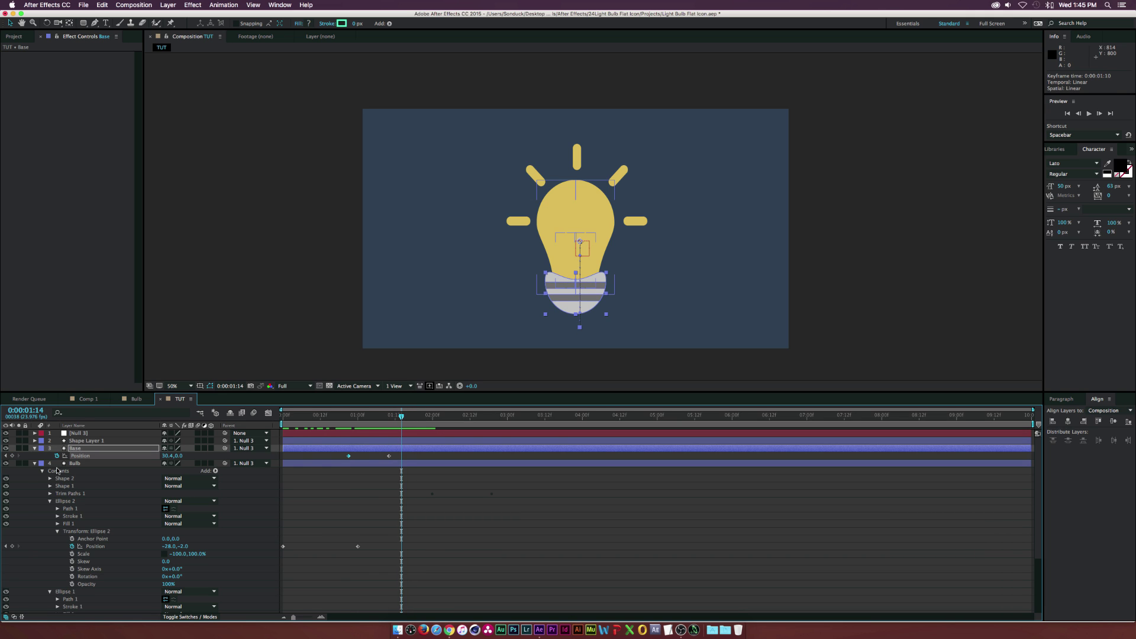
left_click(87, 465)
key("u")
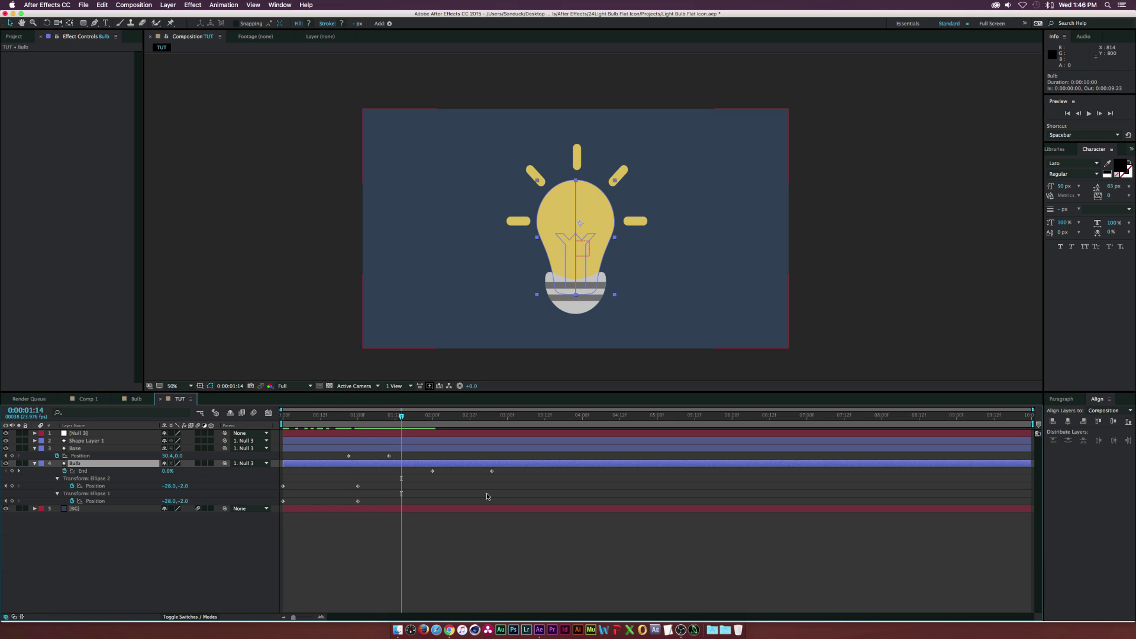
mouse_move(432, 481)
left_mouse_down()
mouse_move(502, 473)
mouse_move(430, 471)
left_mouse_up()
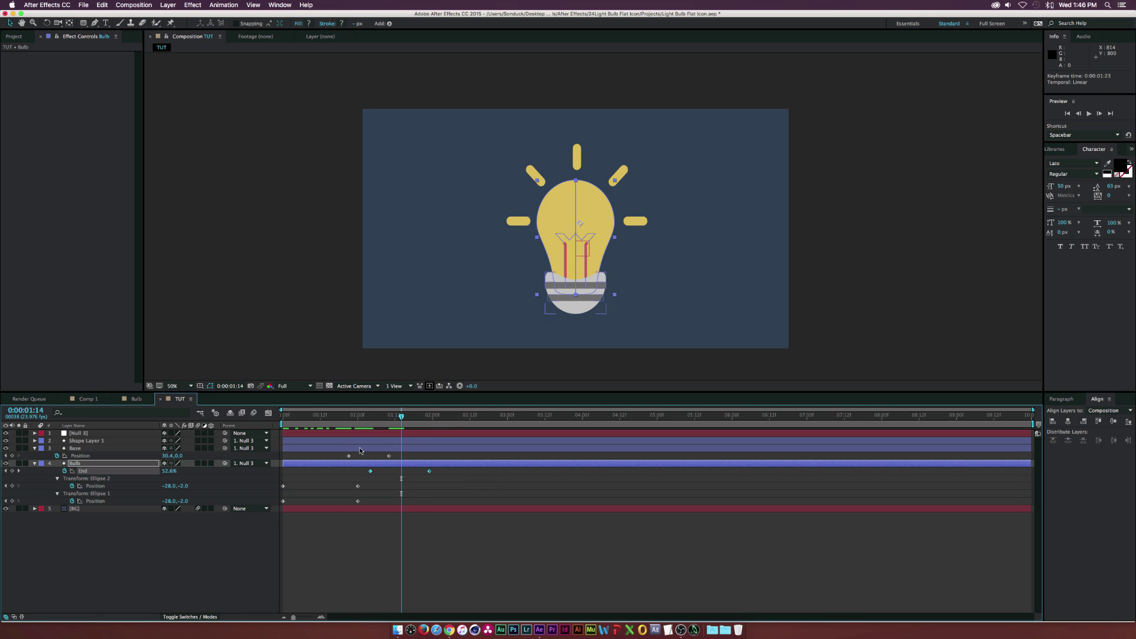
left_click_drag(335, 419, 377, 420)
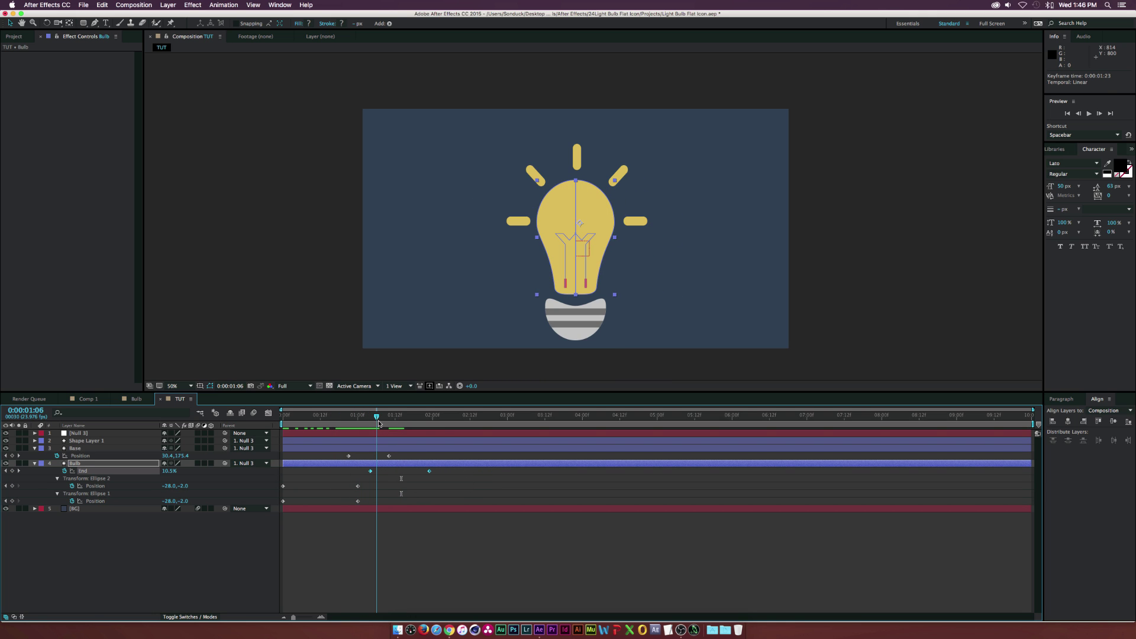
left_click_drag(429, 473, 452, 474)
left_click_drag(377, 417, 442, 419)
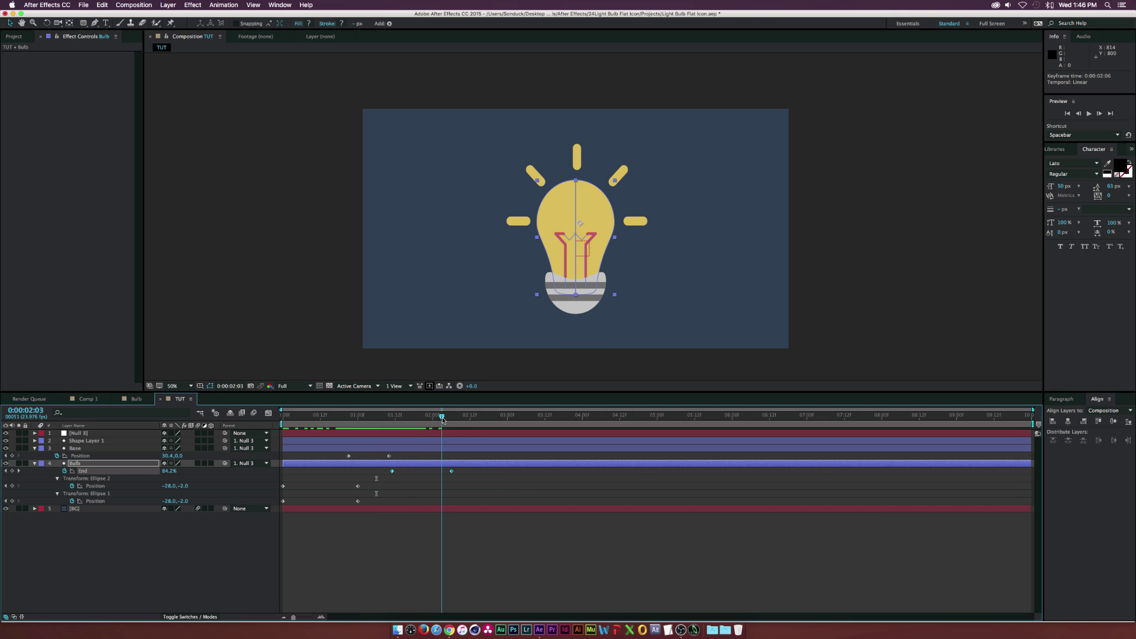
- Move the Base Position keyframes earlier, to about 0:00:00:14 and 0:00:01:08, and the Trim Paths End keyframes to 0:00:01:08 and 0:00:02:03
left_click_drag(392, 457, 465, 471)
left_click_drag(389, 420, 442, 472)
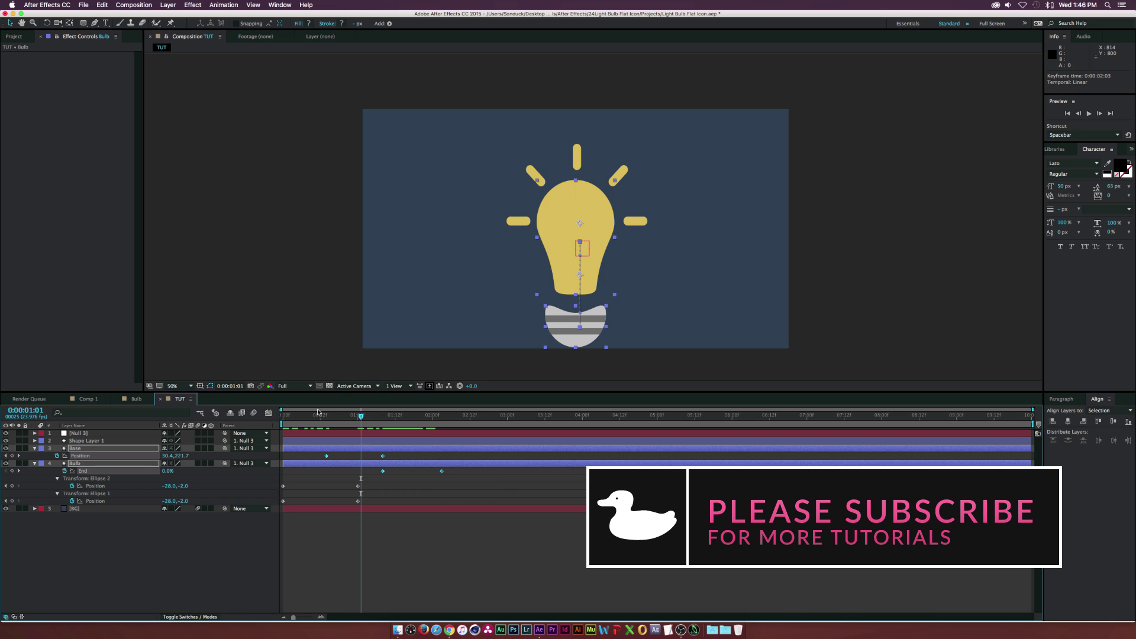
left_click(312, 416)
mouse_move(312, 416)
left_mouse_down()
mouse_move(420, 426)
mouse_move(416, 491)
left_mouse_up()
left_click(414, 489)
- Keyframe the Copies of the rays' Repeater in Shape Layer 1 from 0 at 0:00:02:03 to 5 at 0:00:02:23
left_click(104, 440)
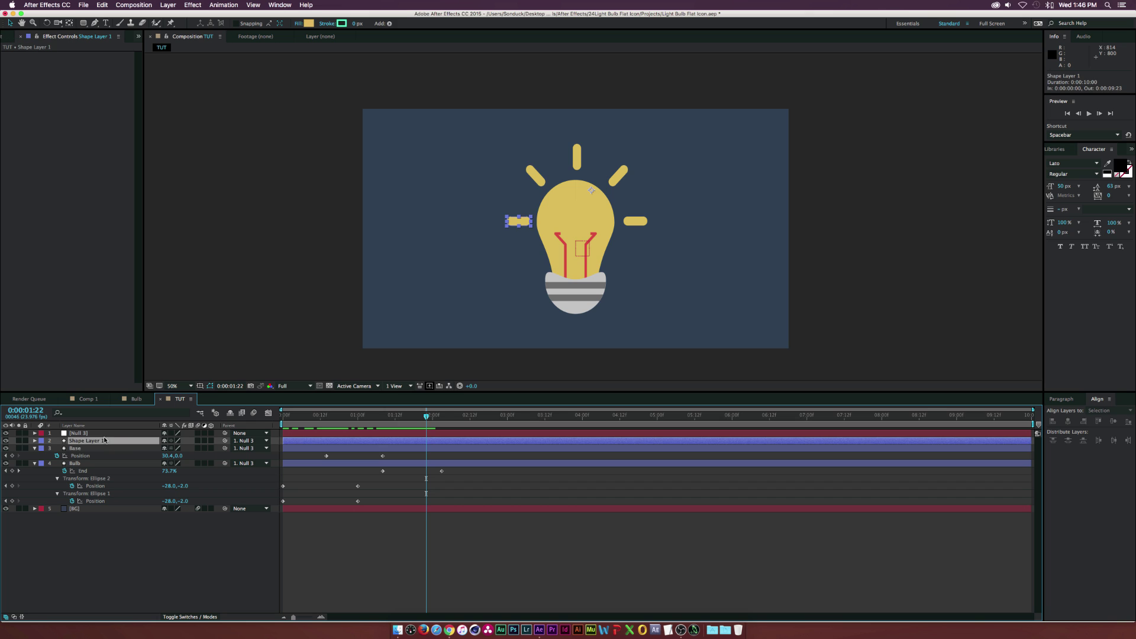
left_click(34, 441)
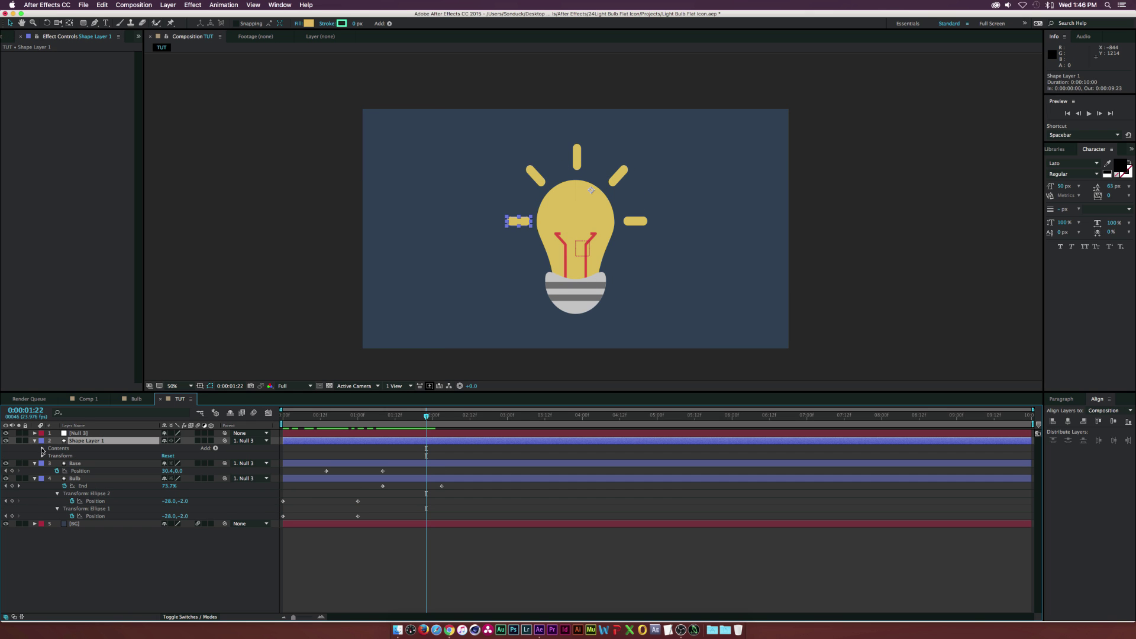
left_click(42, 448)
left_click(50, 456)
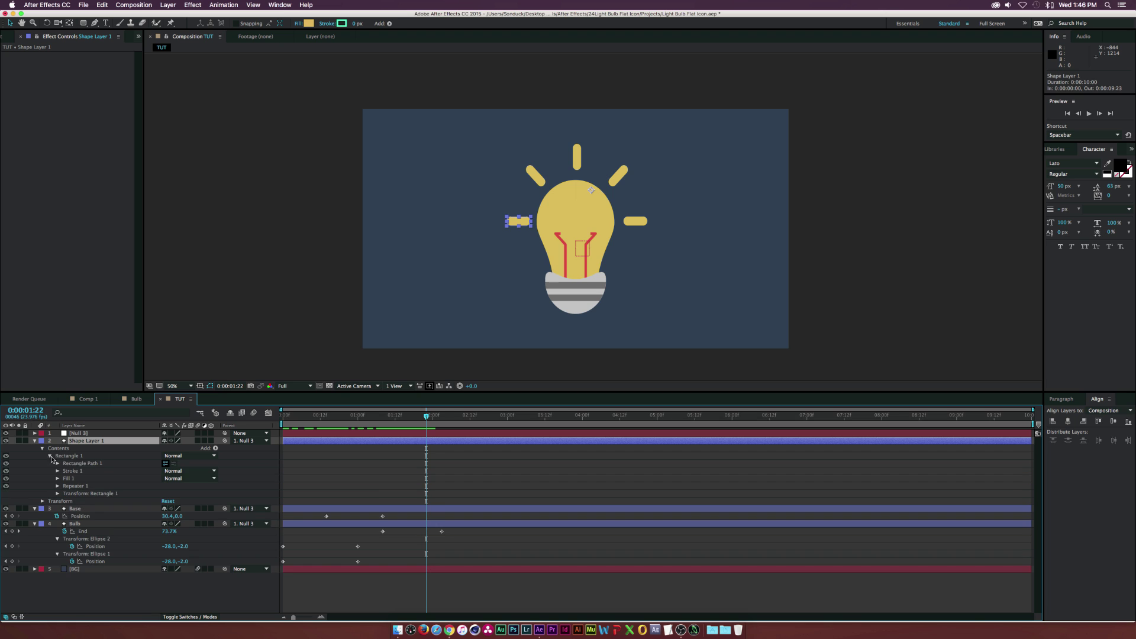
left_click(57, 486)
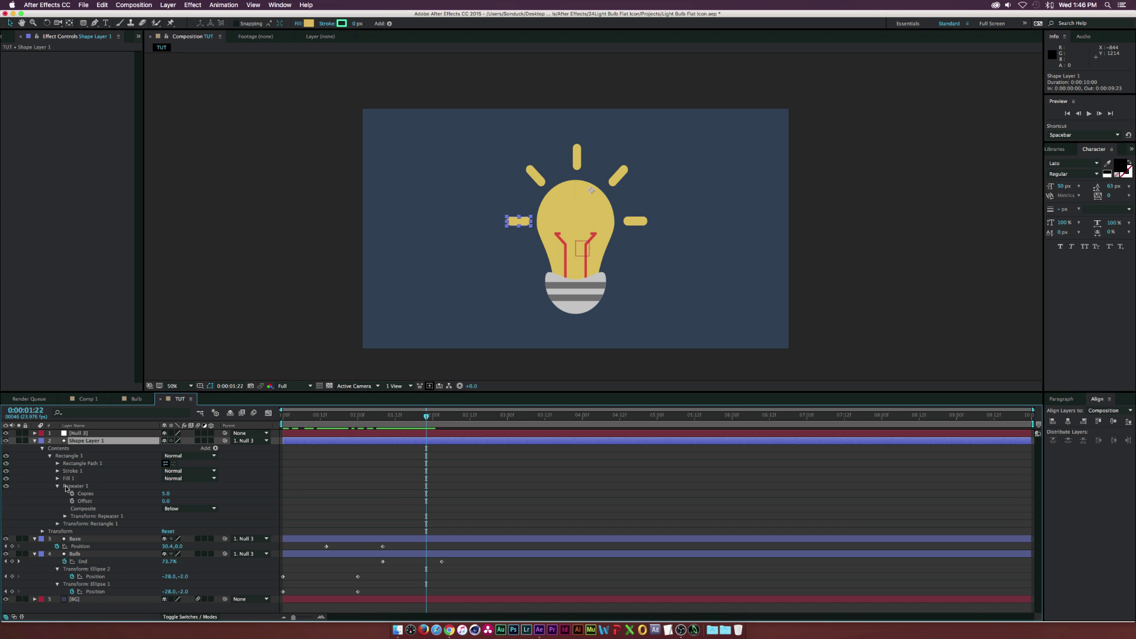
mouse_move(425, 427)
left_mouse_down()
mouse_move(377, 427)
mouse_move(444, 427)
left_mouse_up()
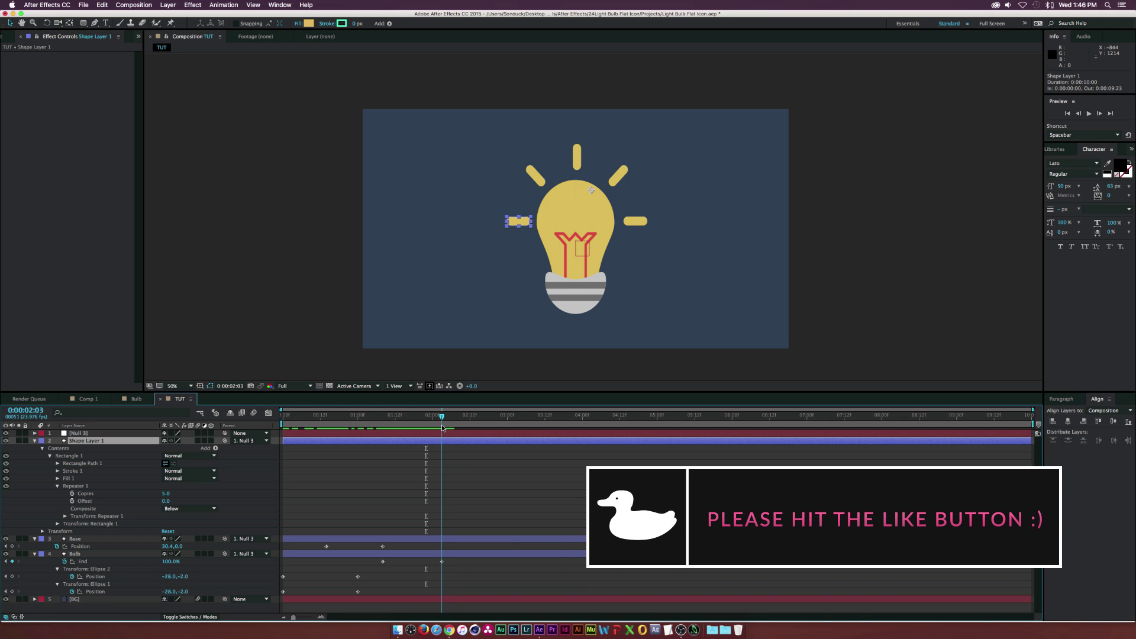
left_click(72, 494)
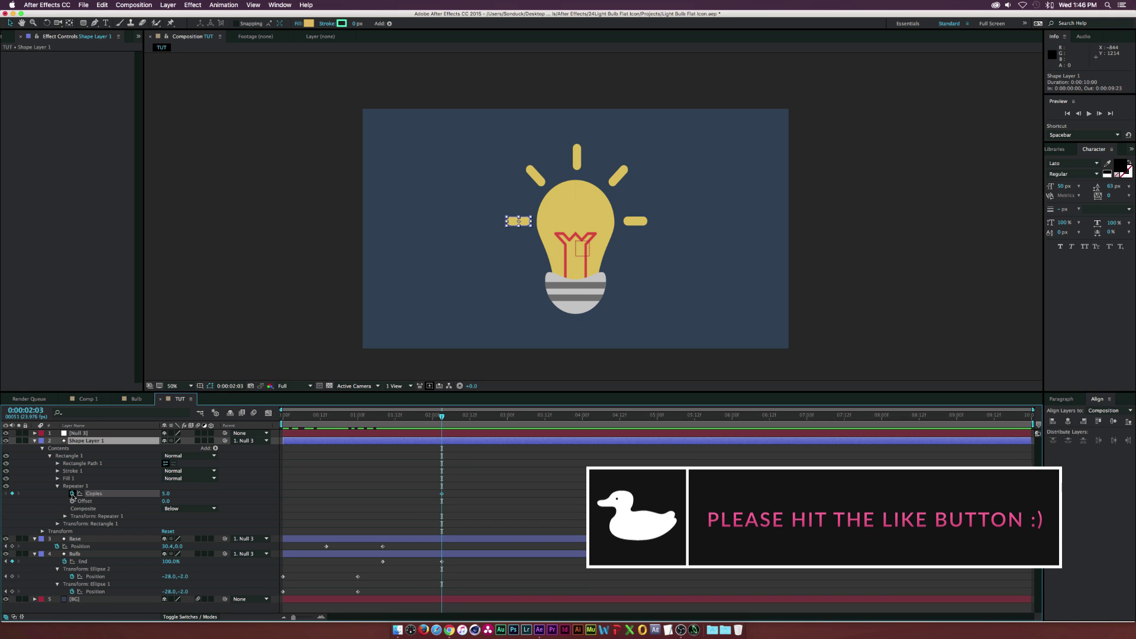
left_click_drag(443, 496, 504, 495)
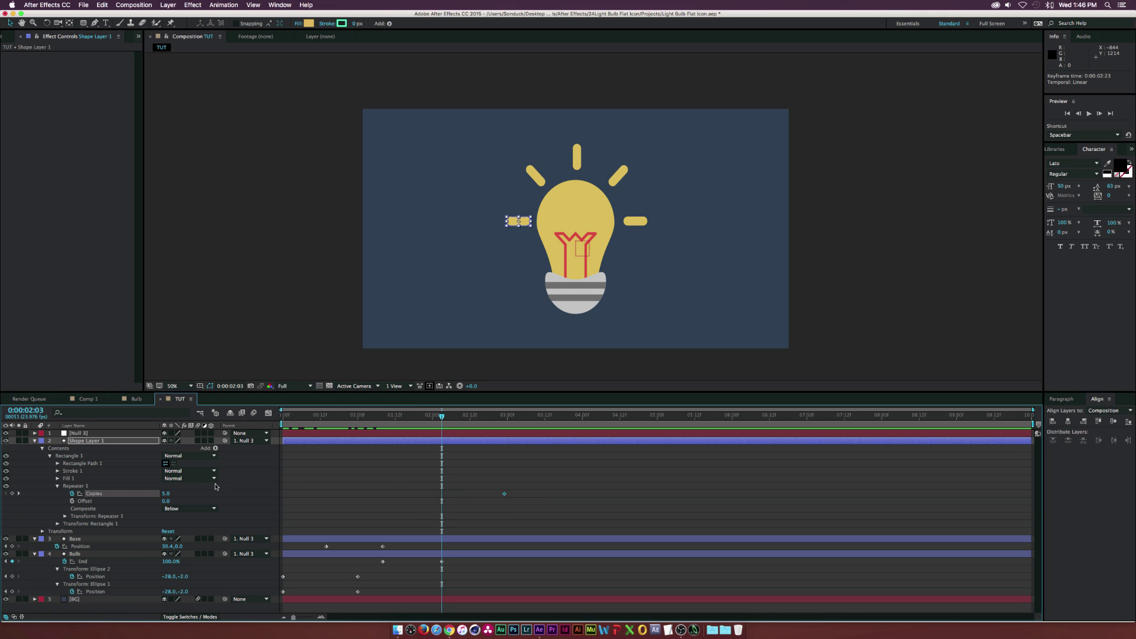
left_click(169, 493)
type("0")
key("Return")
left_click(428, 457)
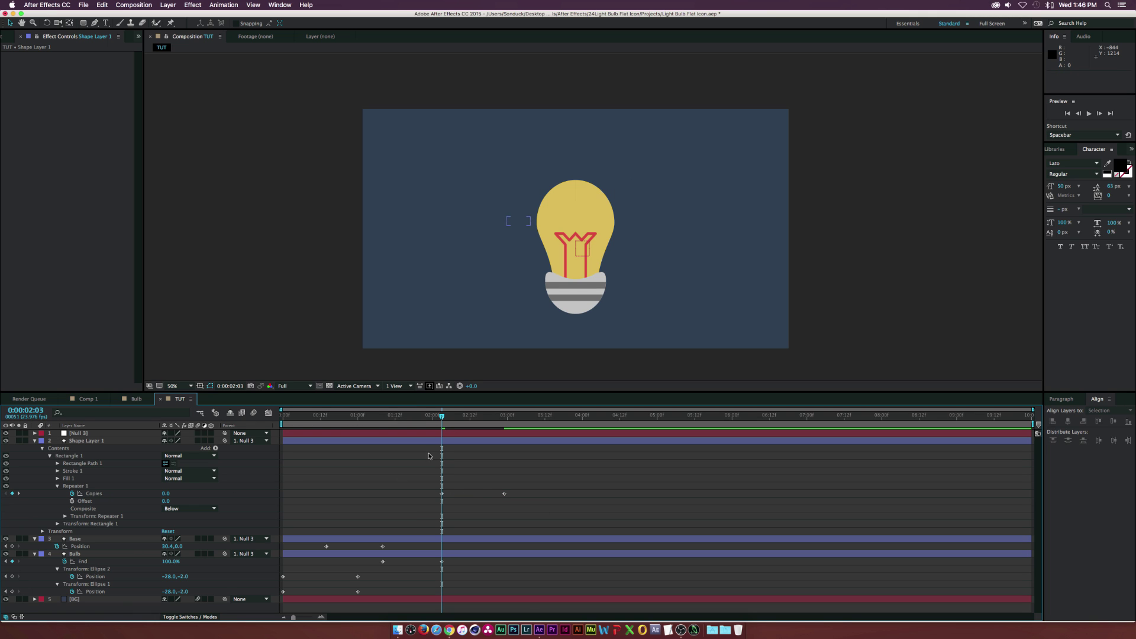
- Maximize the timeline, show only the keyframed properties and apply Easy Ease to every keyframe of the rays, Base and Bulb layers
left_click_drag(444, 417, 358, 417)
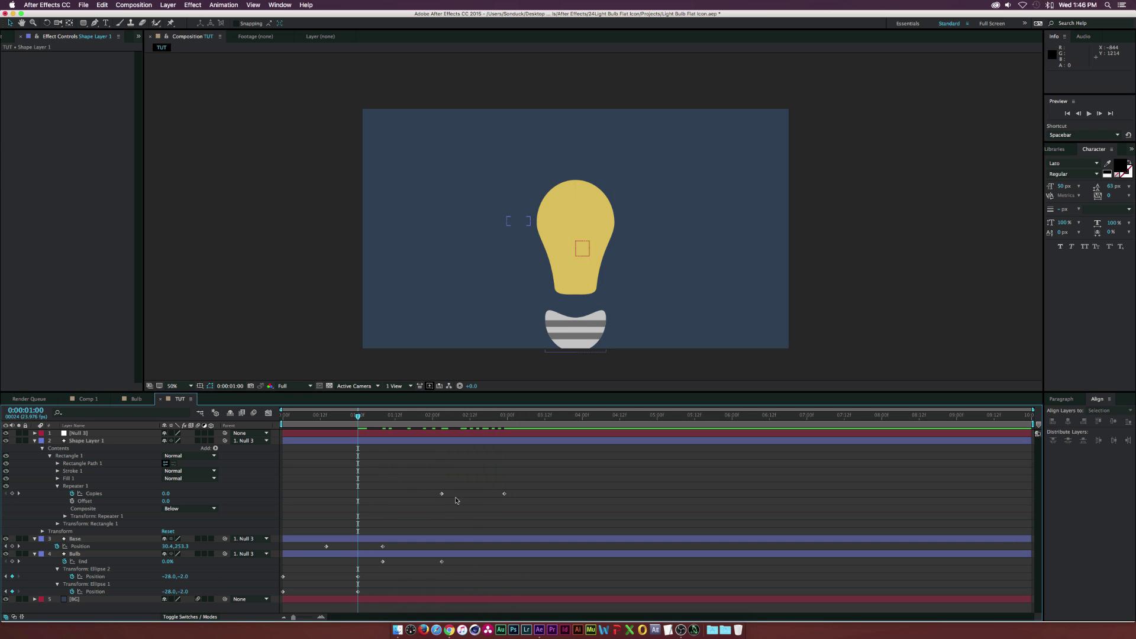
key("grave")
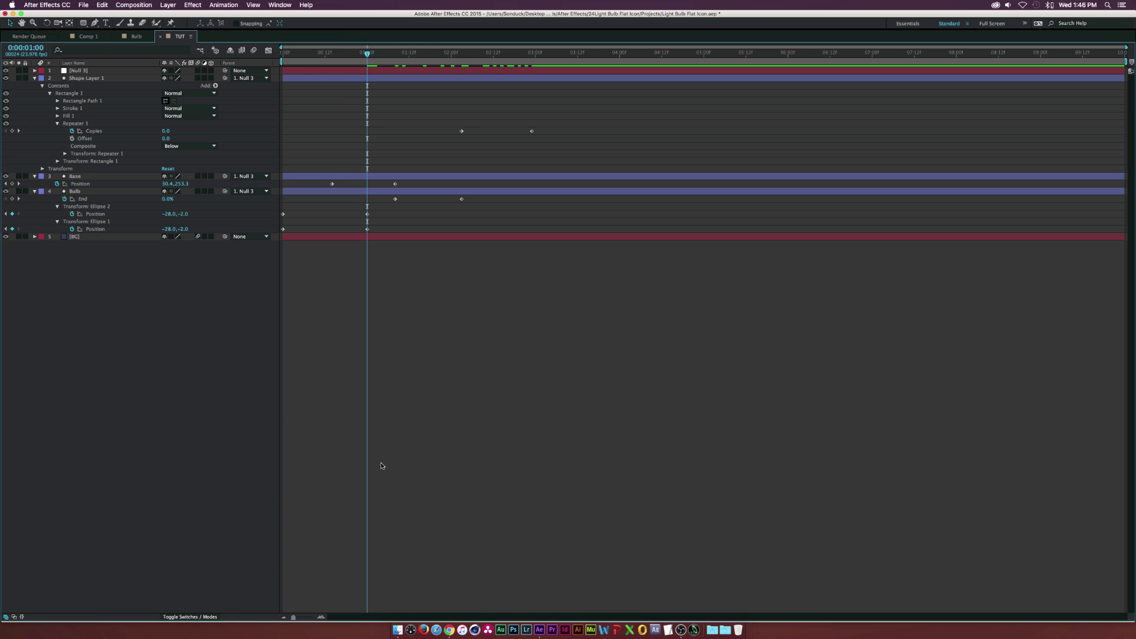
key("u")
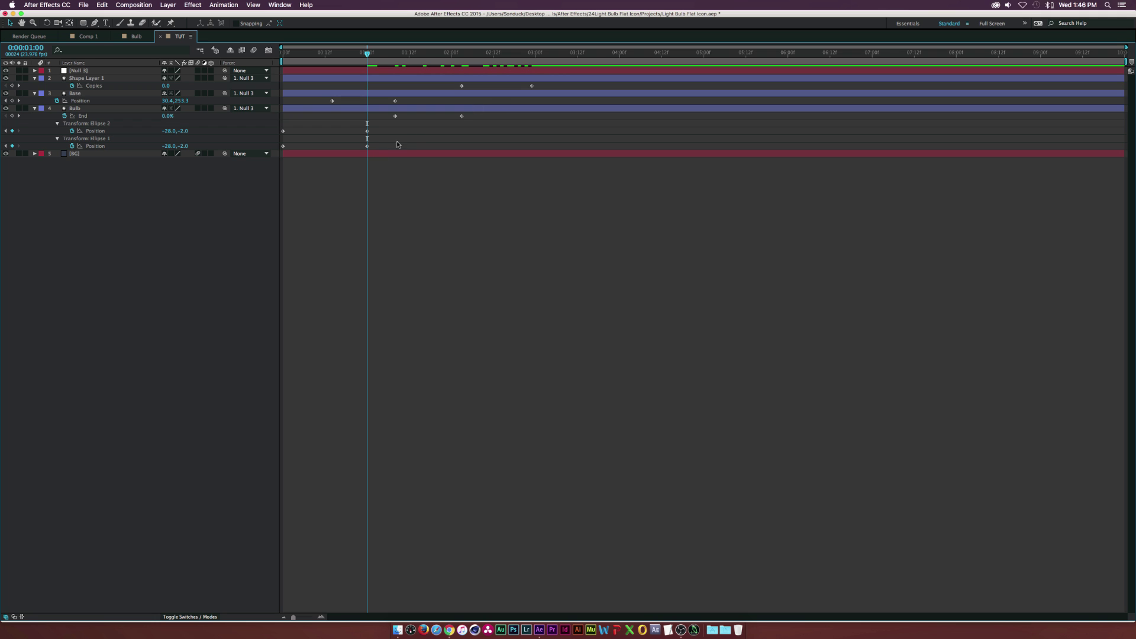
left_click_drag(554, 73, 275, 153)
key("F9")
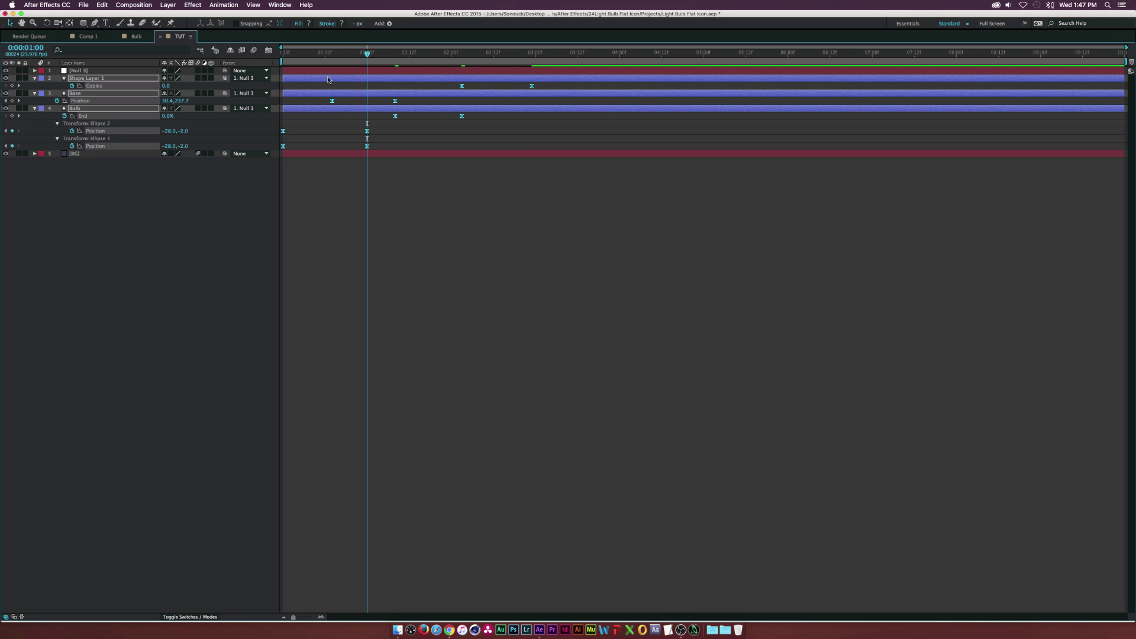
- Restore the full panel layout, move to 0:00:02:23 and add an adjustment layer above all the layers
key("grave")
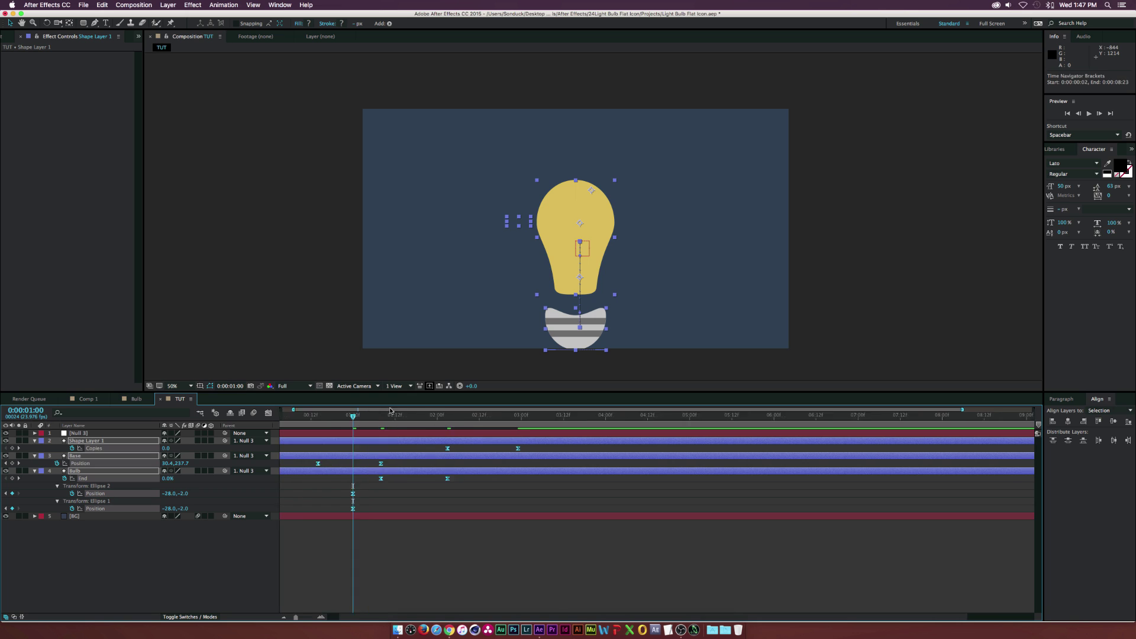
left_click_drag(334, 416, 532, 427)
left_click(117, 581)
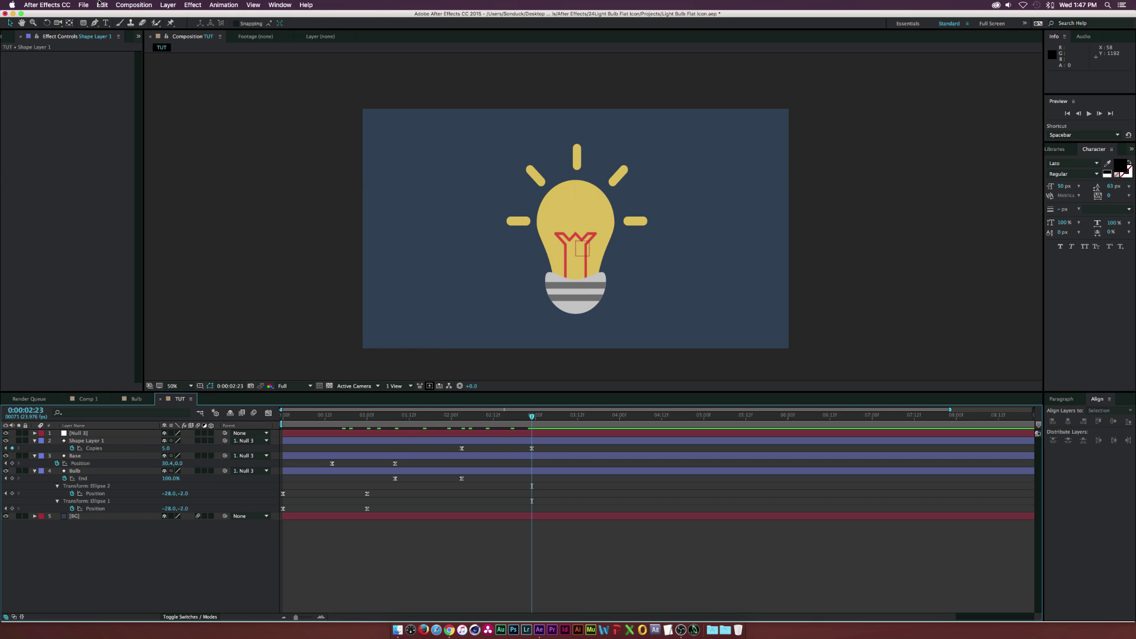
left_click(163, 5)
mouse_move(178, 15)
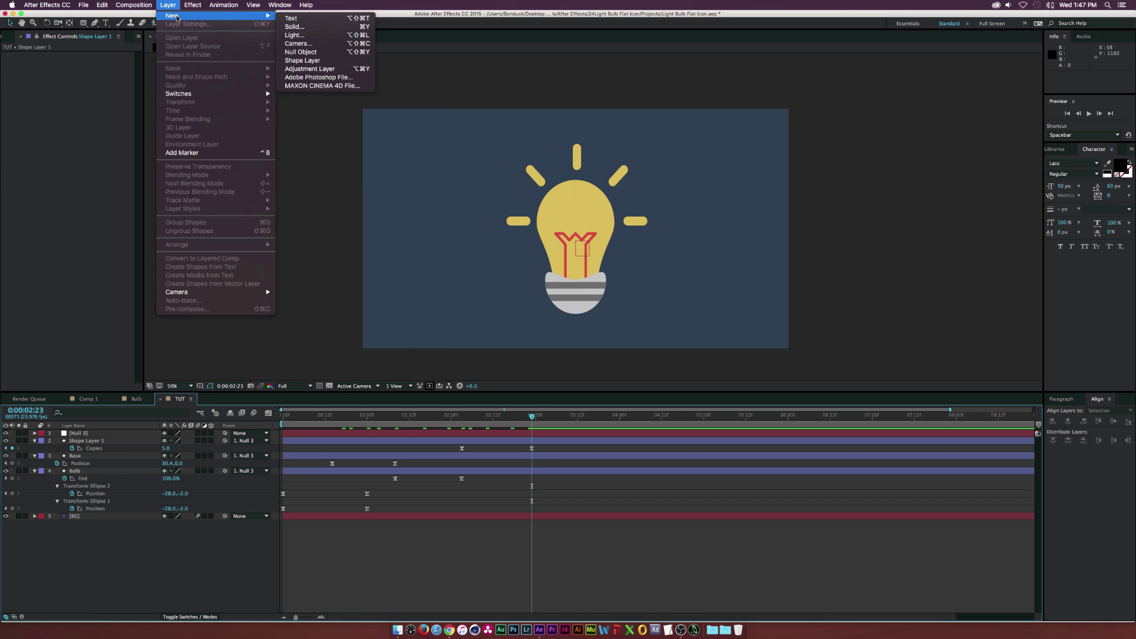
left_click(308, 69)
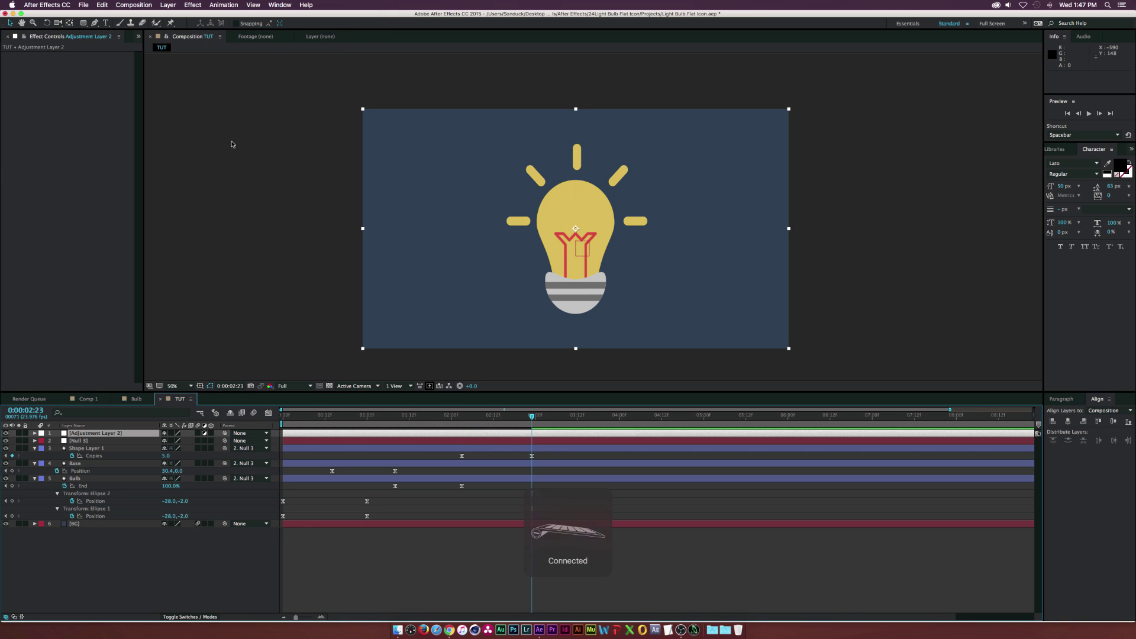
- Show the safe-area guides and draw a rectangular mask on the adjustment layer covering the composition's right half
left_click_drag(85, 24, 110, 29)
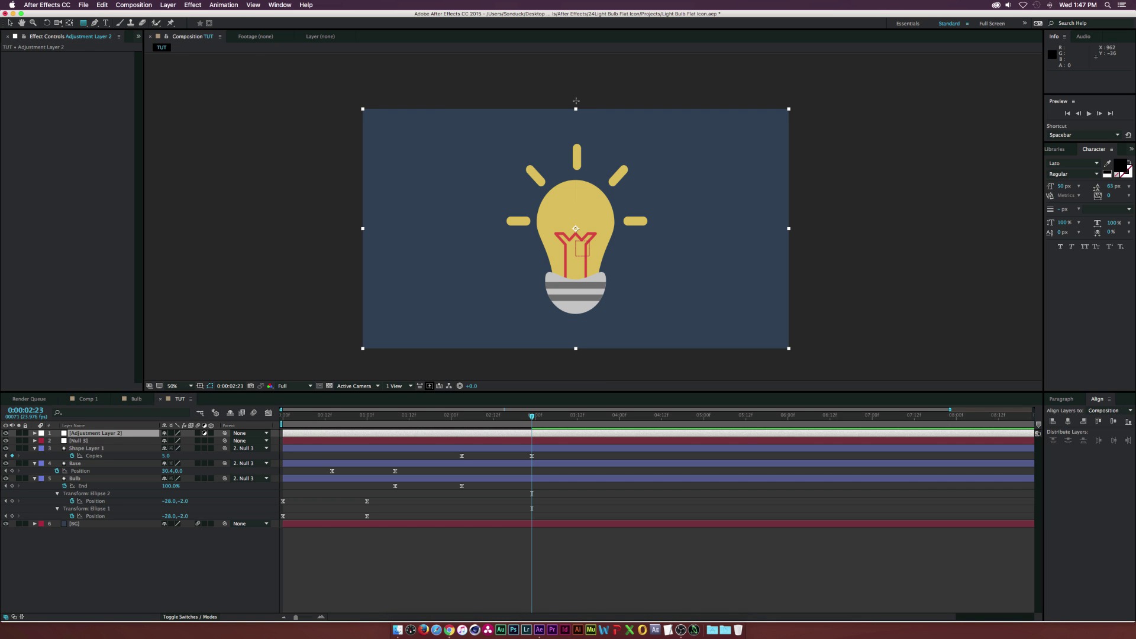
key("apostrophe")
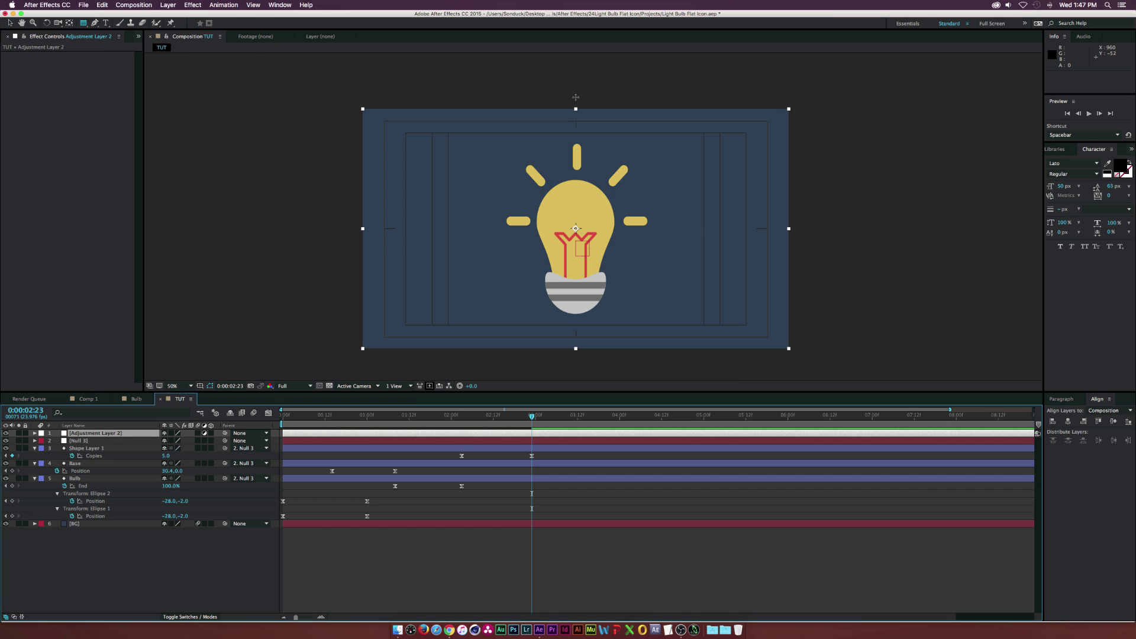
left_click_drag(576, 93, 805, 359)
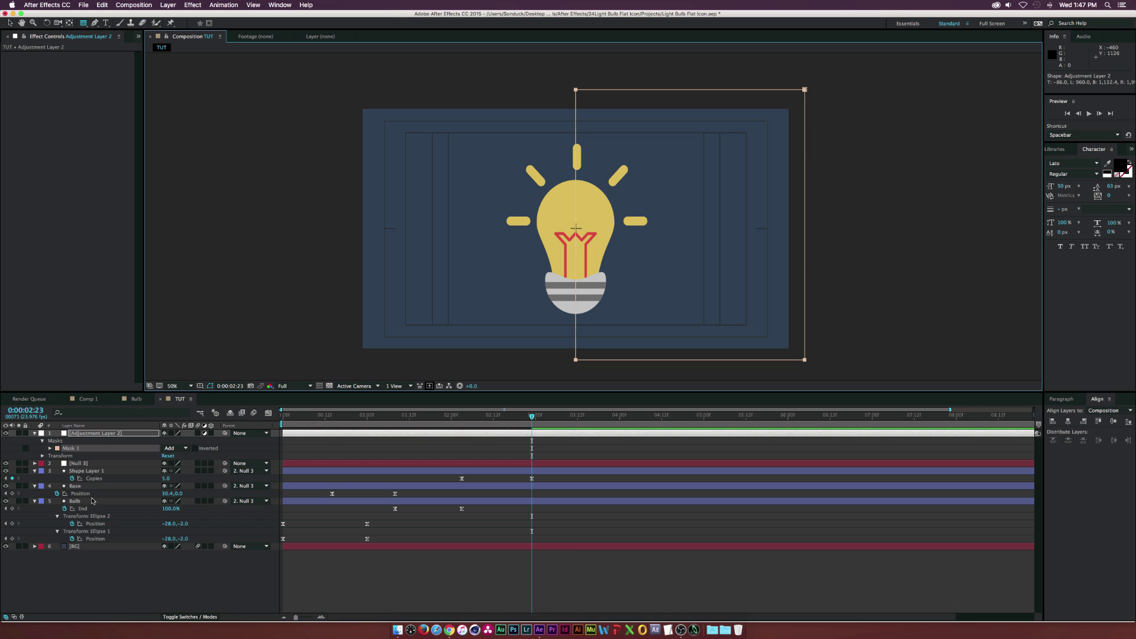
- Shift Null 3 horizontally to Position 954, 596 to align the bulb with the mask's vertical edge
left_click(76, 463)
key("p")
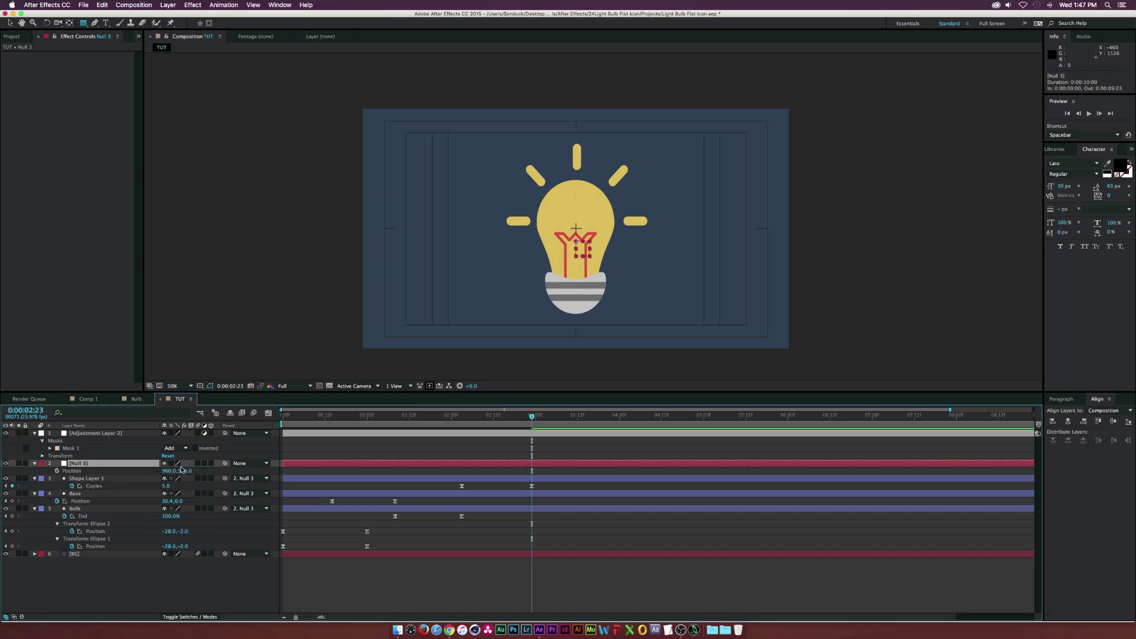
left_click_drag(174, 472, 169, 471)
left_click(94, 434)
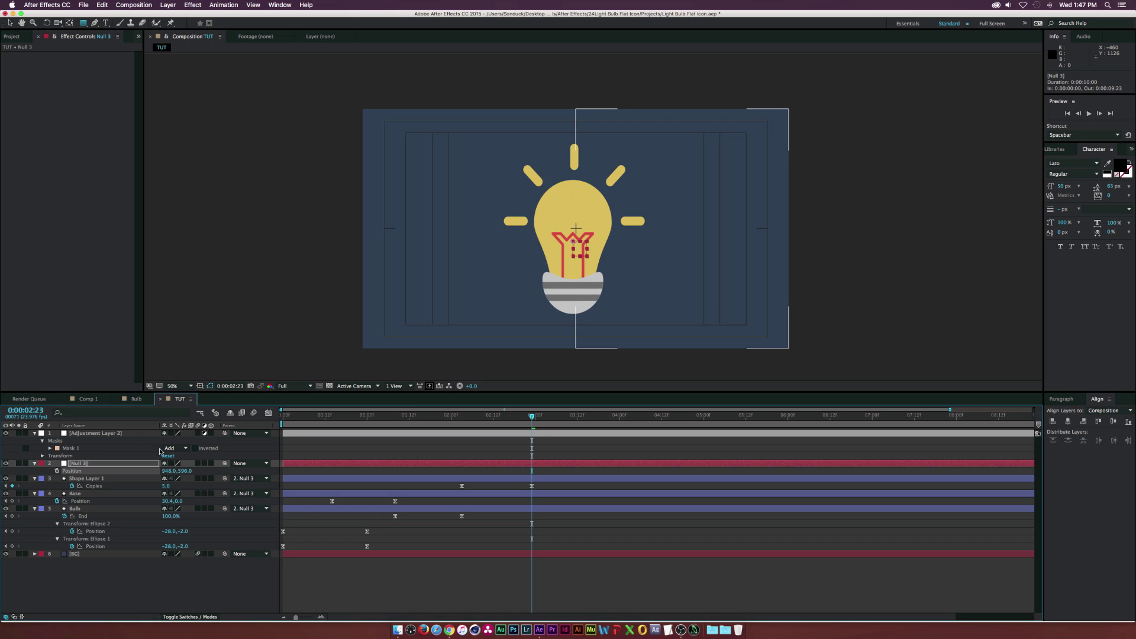
left_click_drag(166, 471, 169, 471)
- Apply a Curves effect to the adjustment layer and pull the RGB curve's midpoint down to shade the masked half
left_click(117, 434)
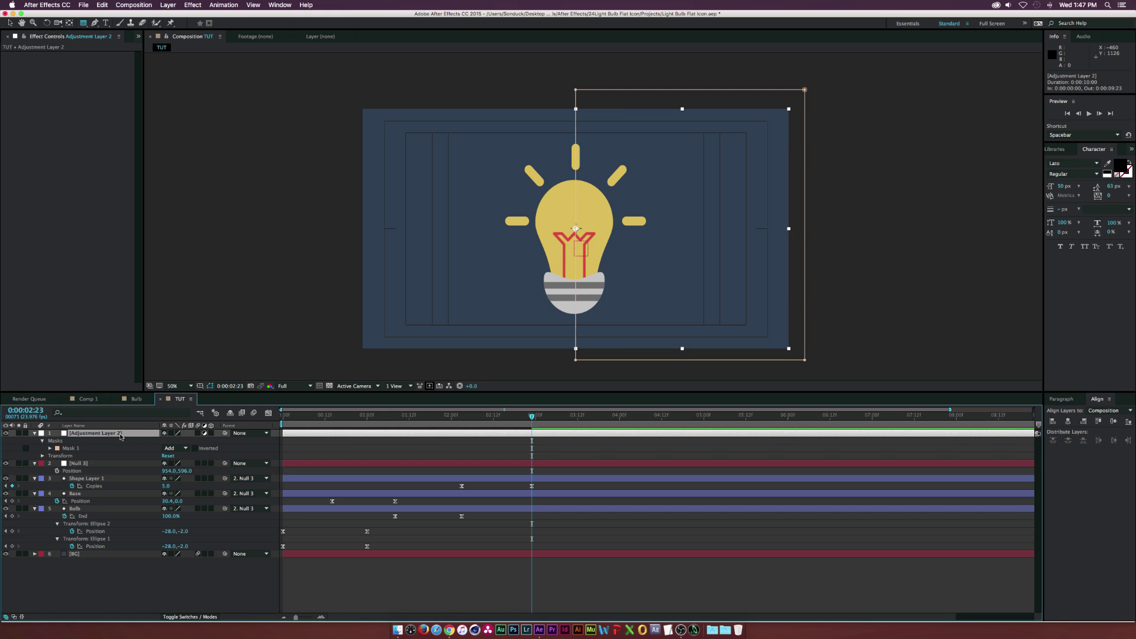
left_click(192, 5)
mouse_move(215, 90)
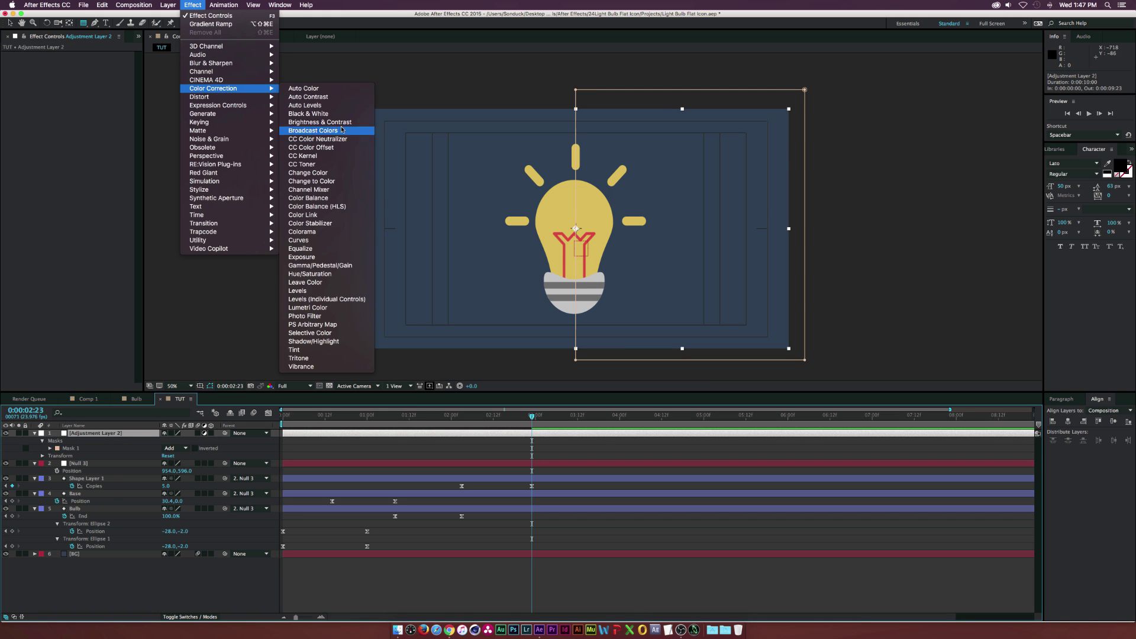
left_click(321, 244)
left_click_drag(76, 144, 83, 152)
left_click(11, 23)
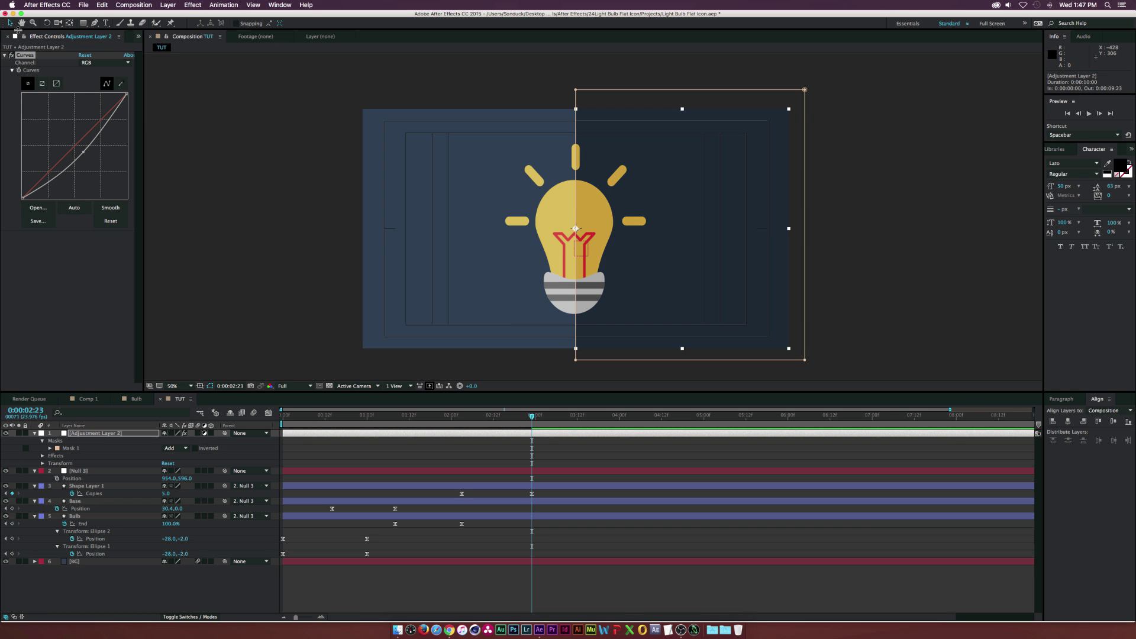
left_click(179, 165)
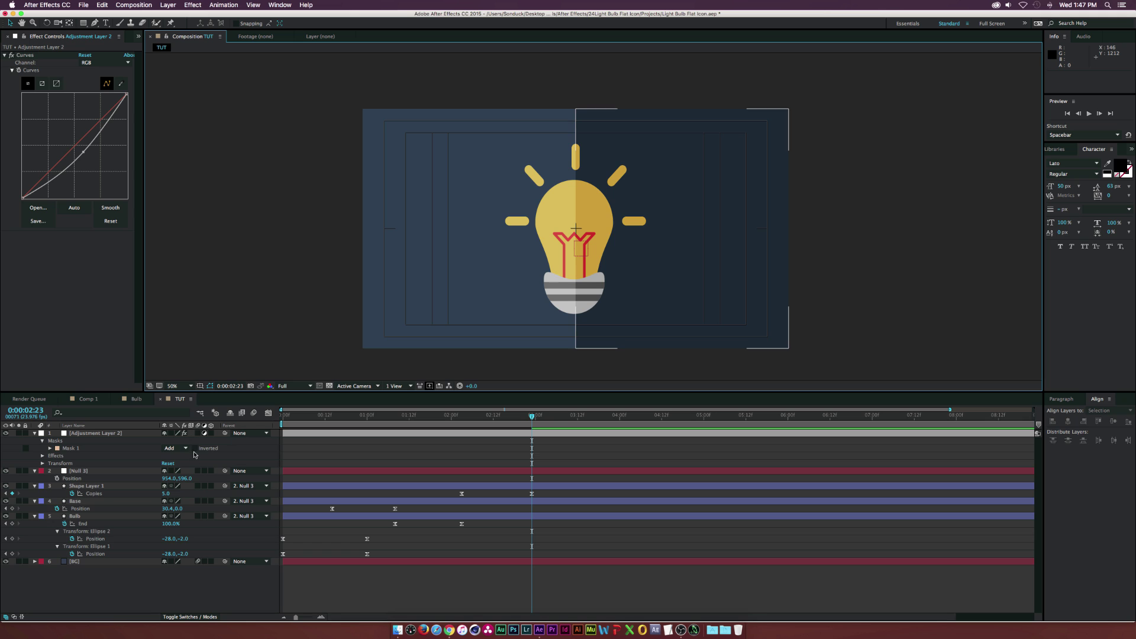
- Collapse the layer properties and pre-compose all layers except BG into a composition named Lightbulb
key("u")
left_click(105, 435)
left_click(74, 463, "shift")
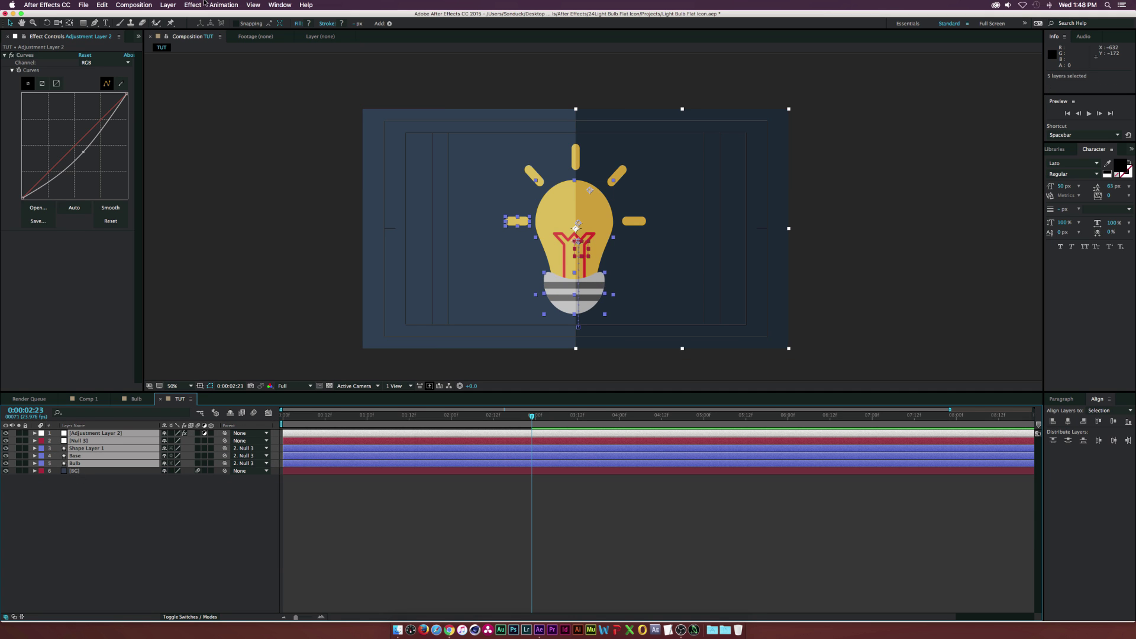
left_click(169, 4)
left_click(227, 309)
type("Lightbu")
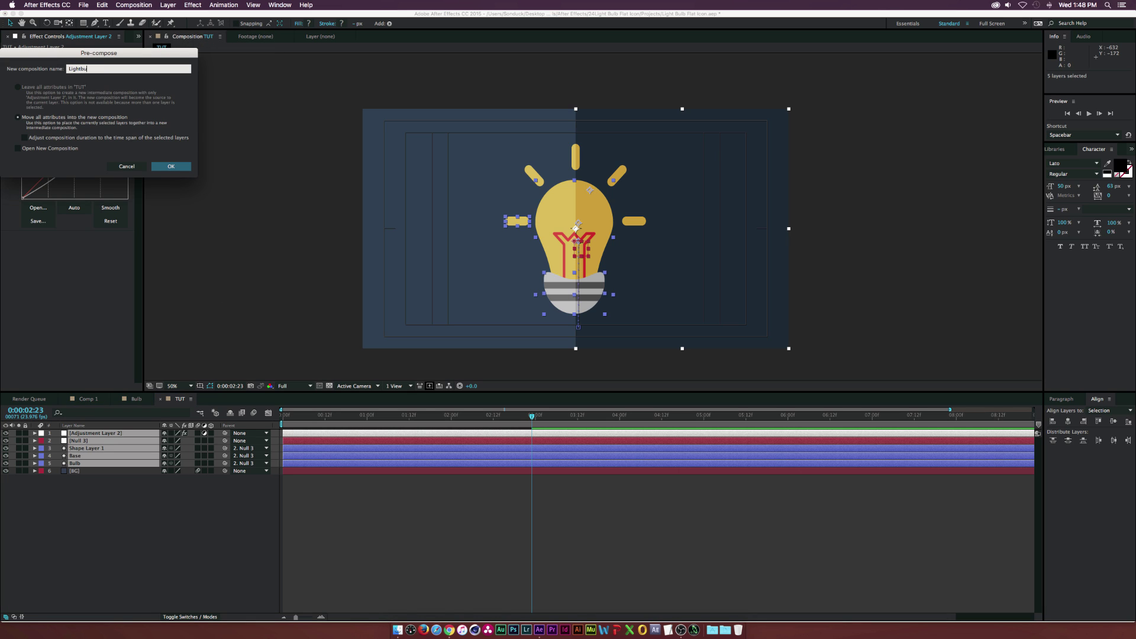
type("lb")
key("Return")
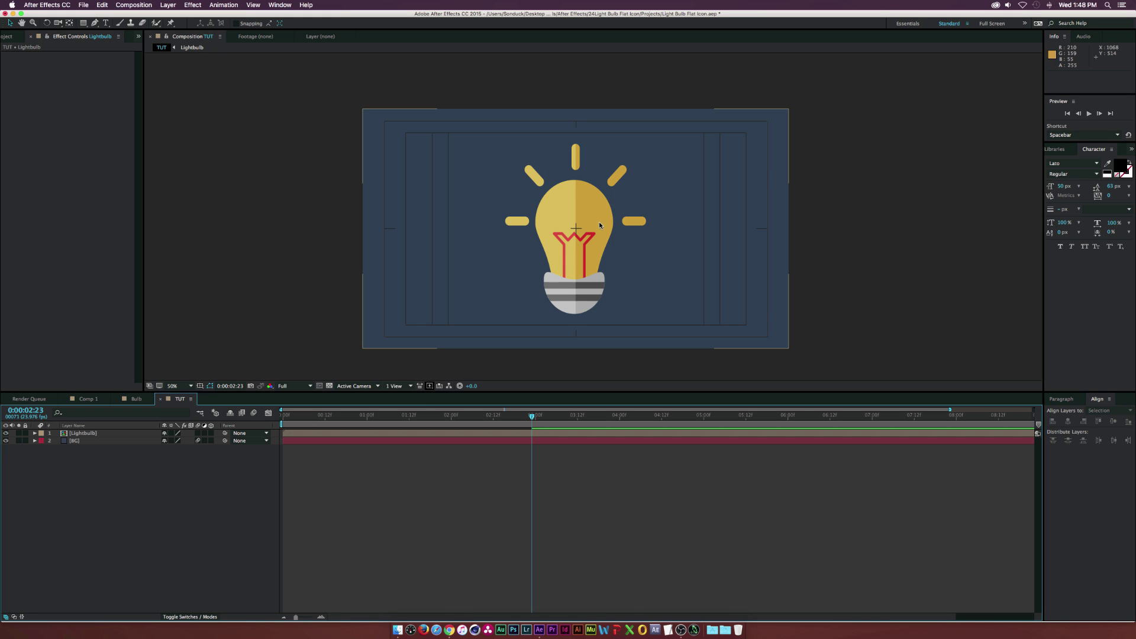
- Open the Lightbulb composition, go to 0:00:02:03 and apply a Glow effect to the Bulb layer
scroll(594, 222, "up", 2)
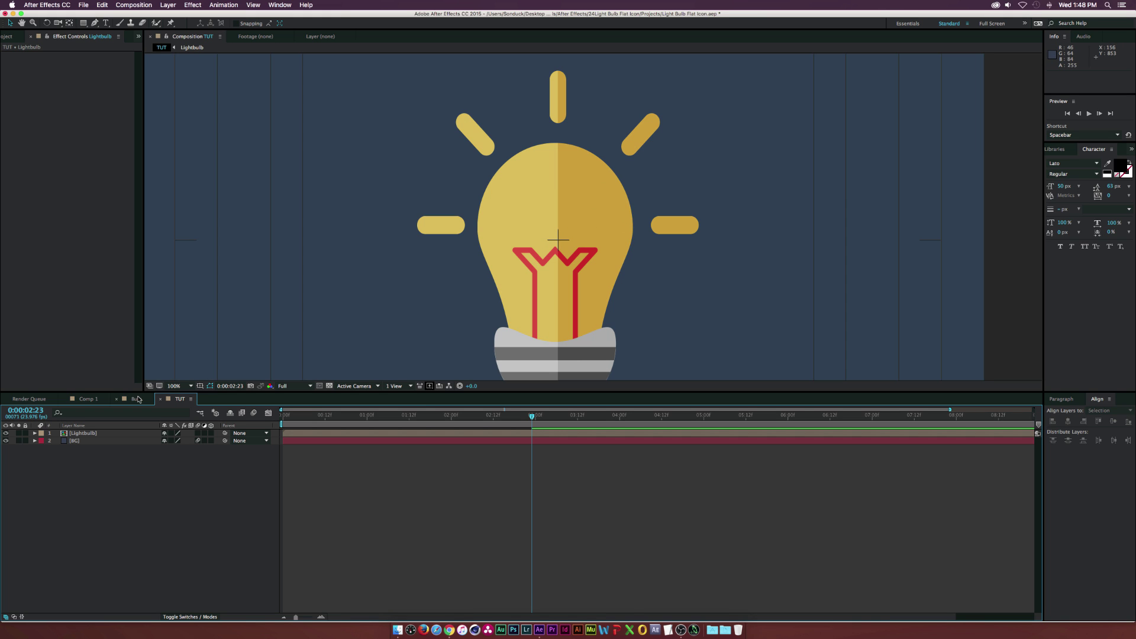
double_click(83, 434)
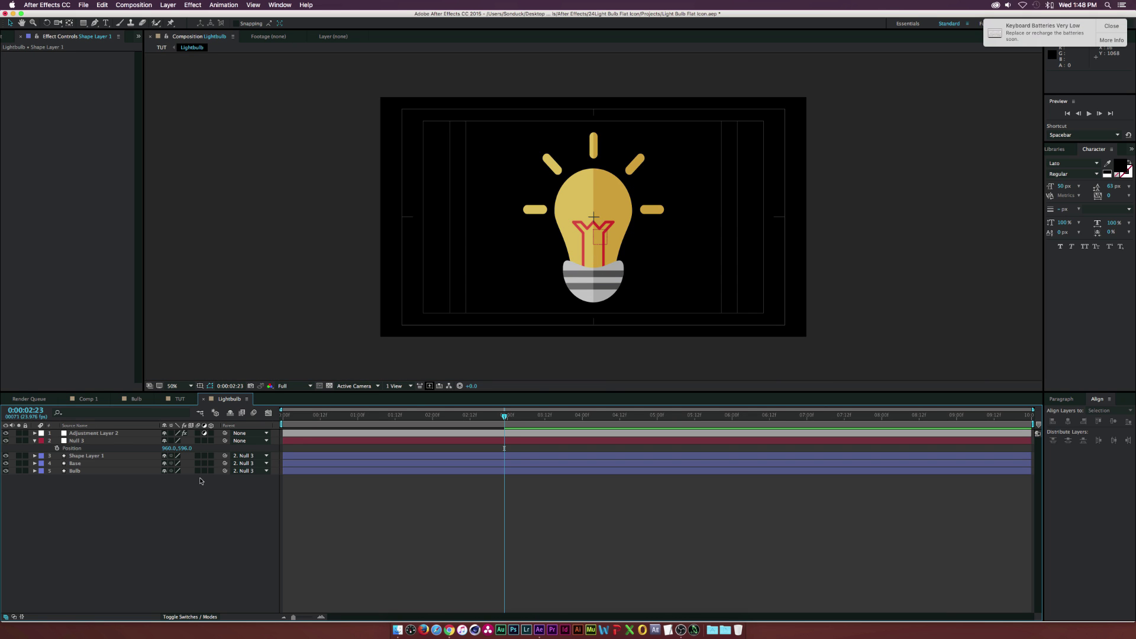
left_click(92, 472)
left_click(436, 416)
left_click_drag(435, 418, 442, 419)
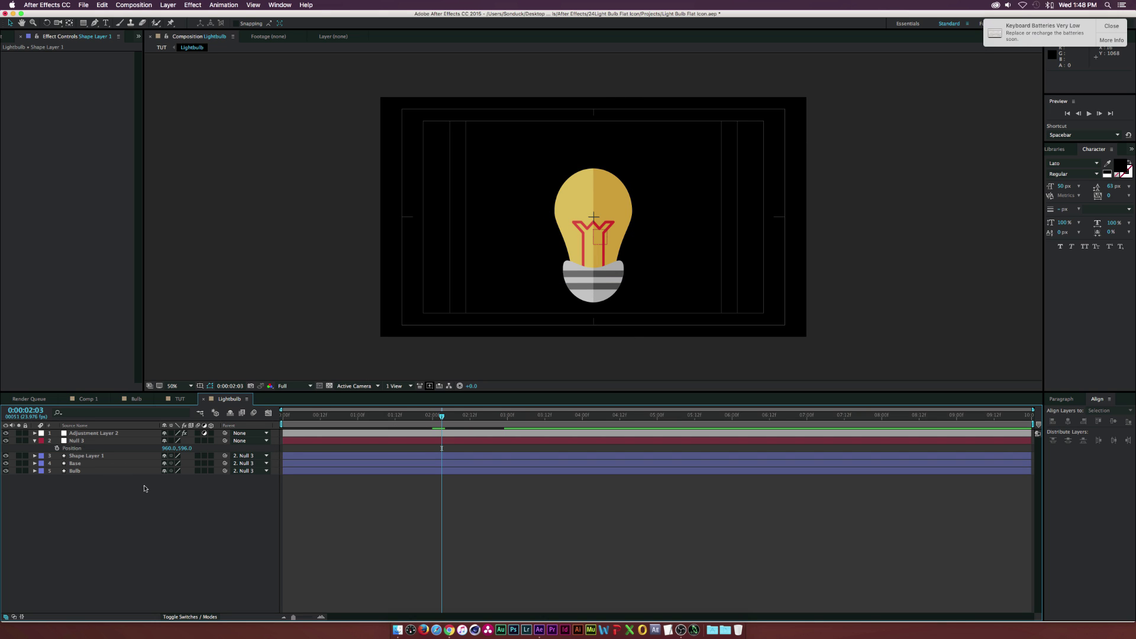
left_click(77, 470)
left_click(189, 5)
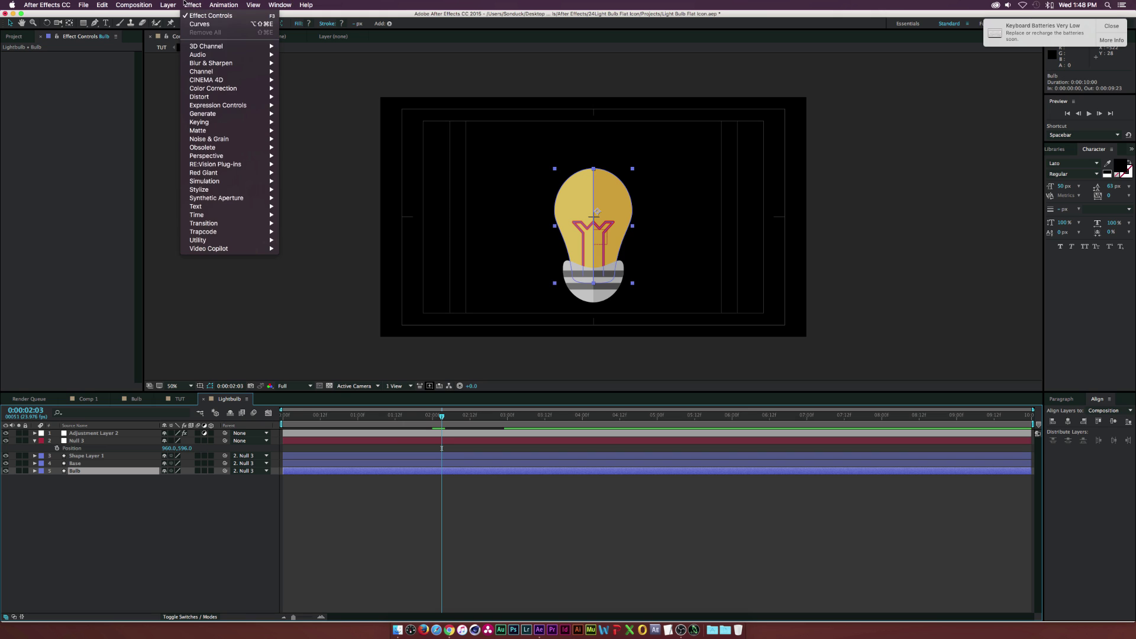
mouse_move(248, 189)
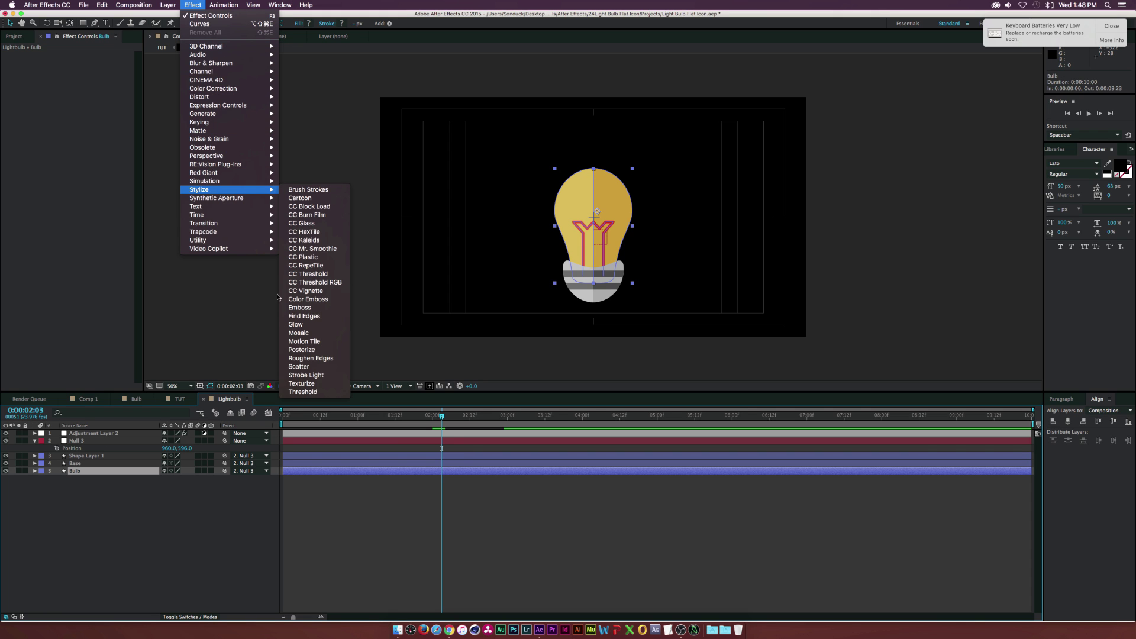
left_click(298, 325)
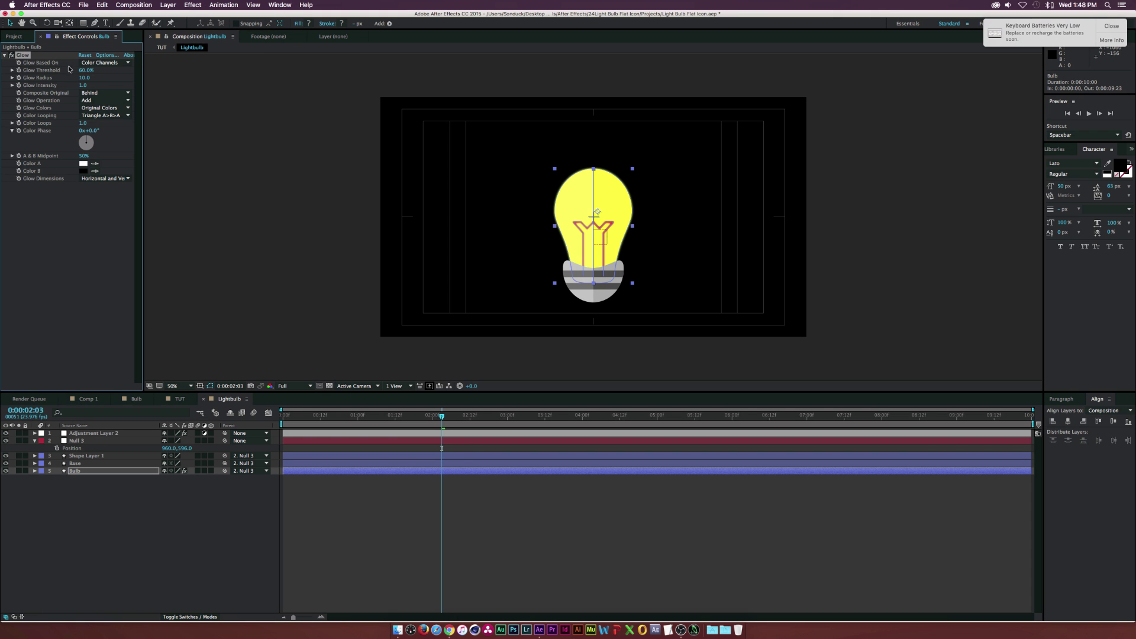
- Base the Glow on the Alpha Channel with A & B Colors, threshold 54.5%, radius 98 and a keyframed intensity of 0.8
left_click(99, 63)
left_click(95, 71)
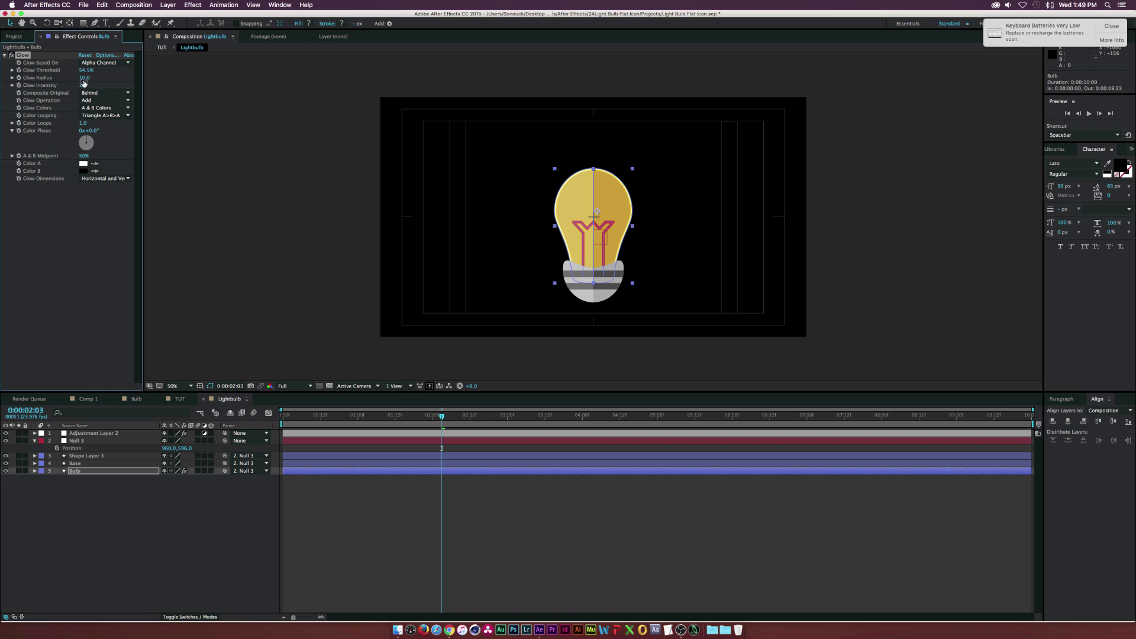
mouse_move(82, 80)
left_mouse_down()
mouse_move(121, 77)
mouse_move(71, 85)
mouse_move(82, 85)
left_mouse_up()
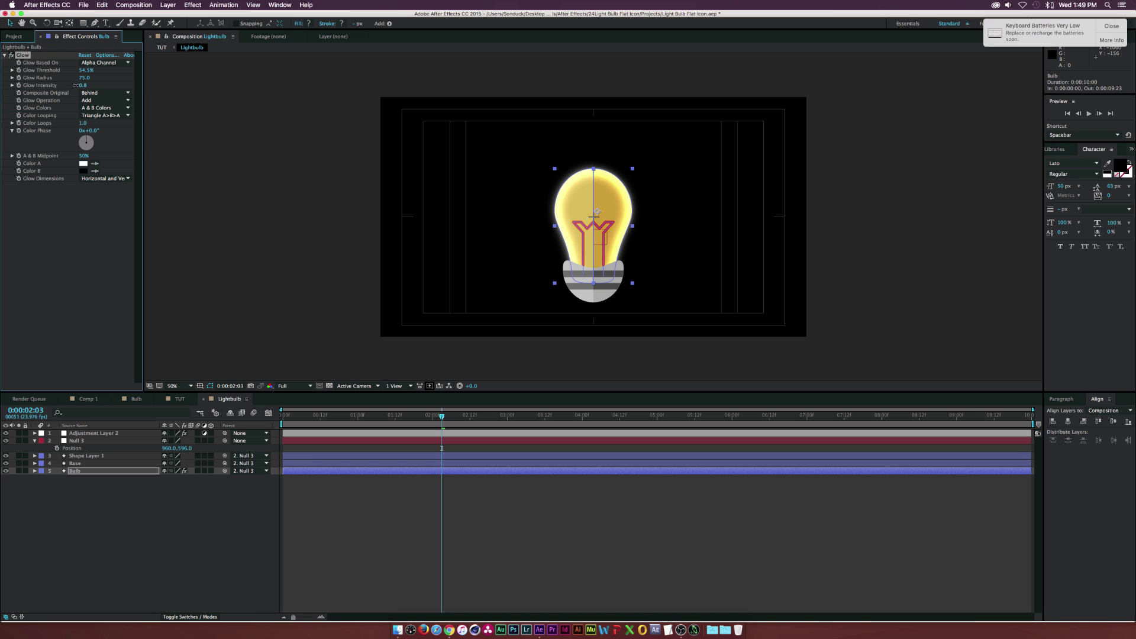
left_click_drag(82, 78, 93, 78)
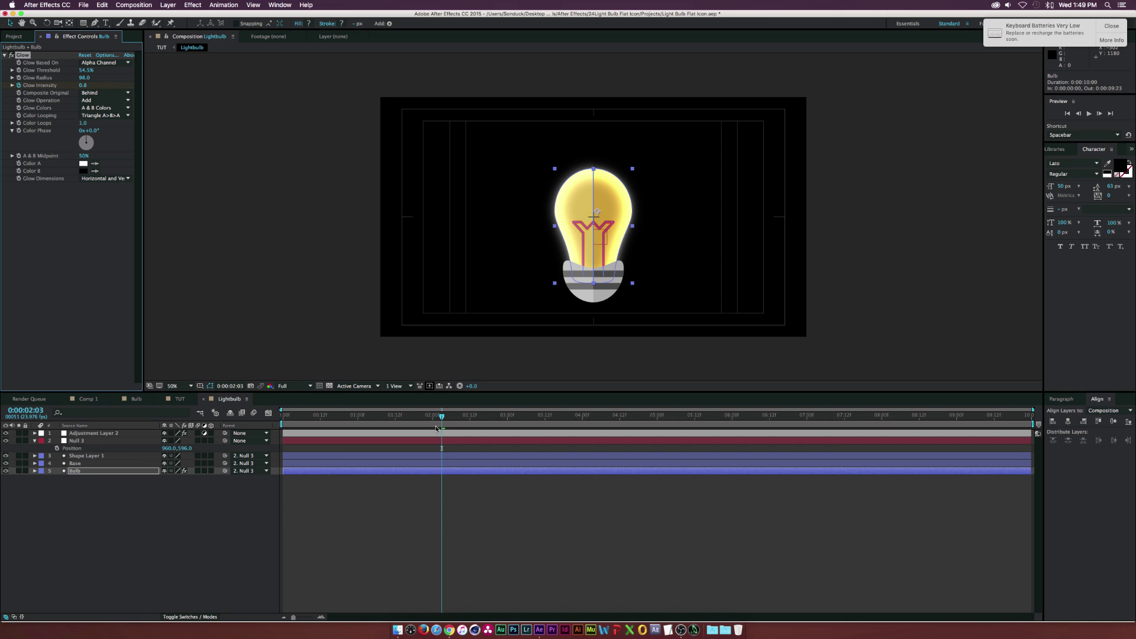
- Keyframe the Bulb layer's Glow Intensity from 0 at about 0:00:02:00 to 0.8 at 0:00:03:00
key("u")
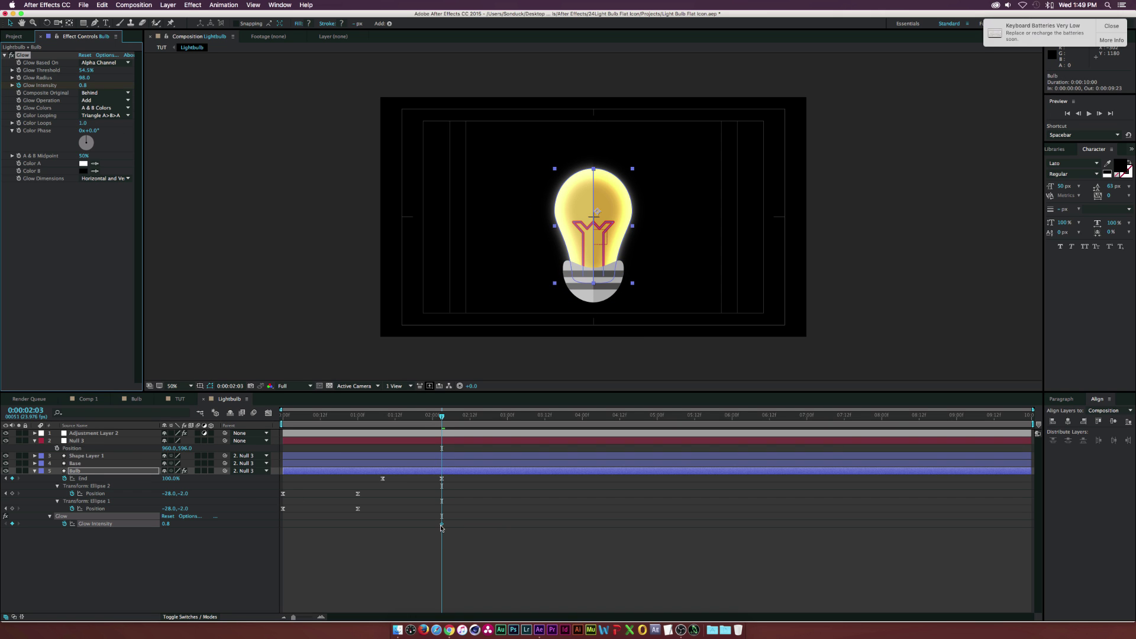
left_click_drag(442, 525, 498, 524)
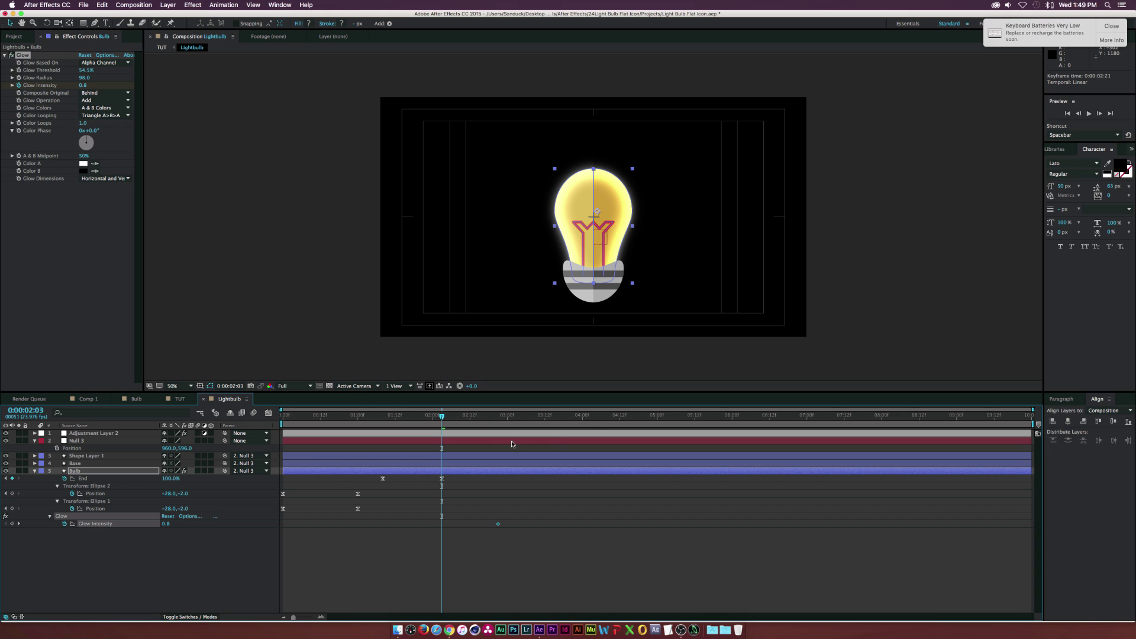
left_click(506, 417)
left_click_drag(499, 525, 507, 525)
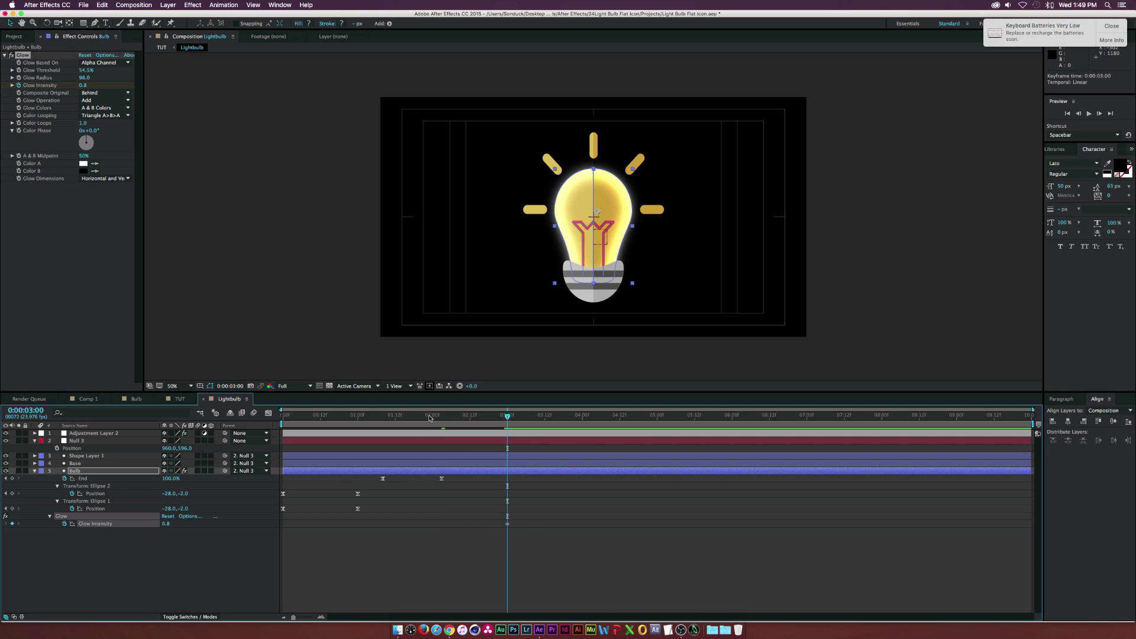
left_click(432, 417)
left_click(83, 85)
type("0")
key("Return")
left_click_drag(432, 417, 505, 416)
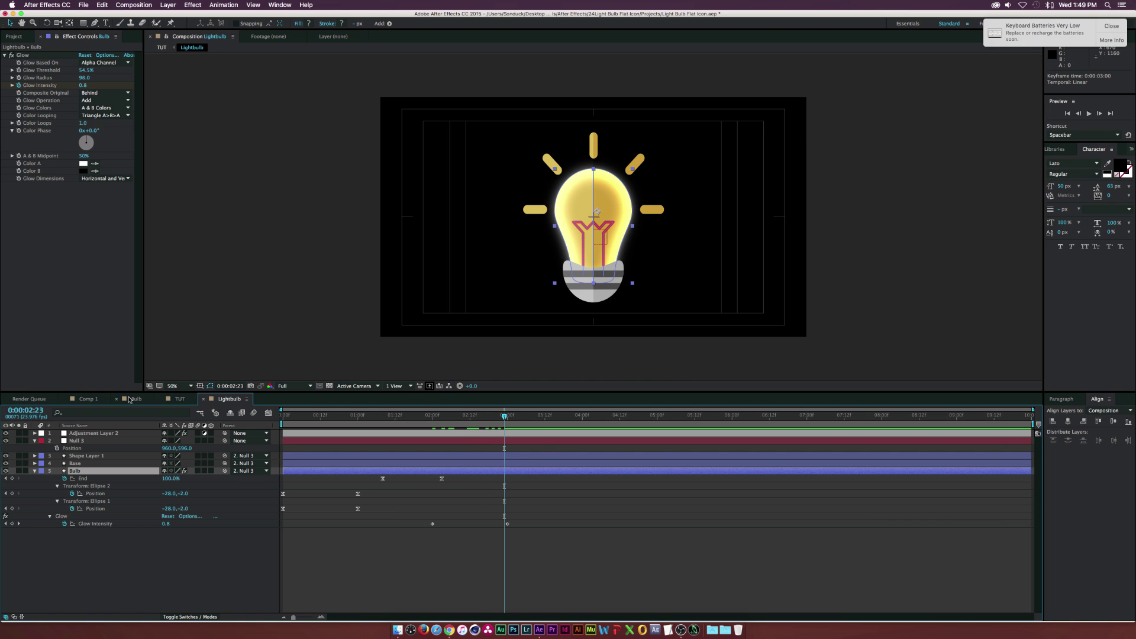
- In the TUT composition, apply a Gradient Ramp to the BG layer, set as Radial Ramp and starting at the centre, 956, 538
left_click(189, 400)
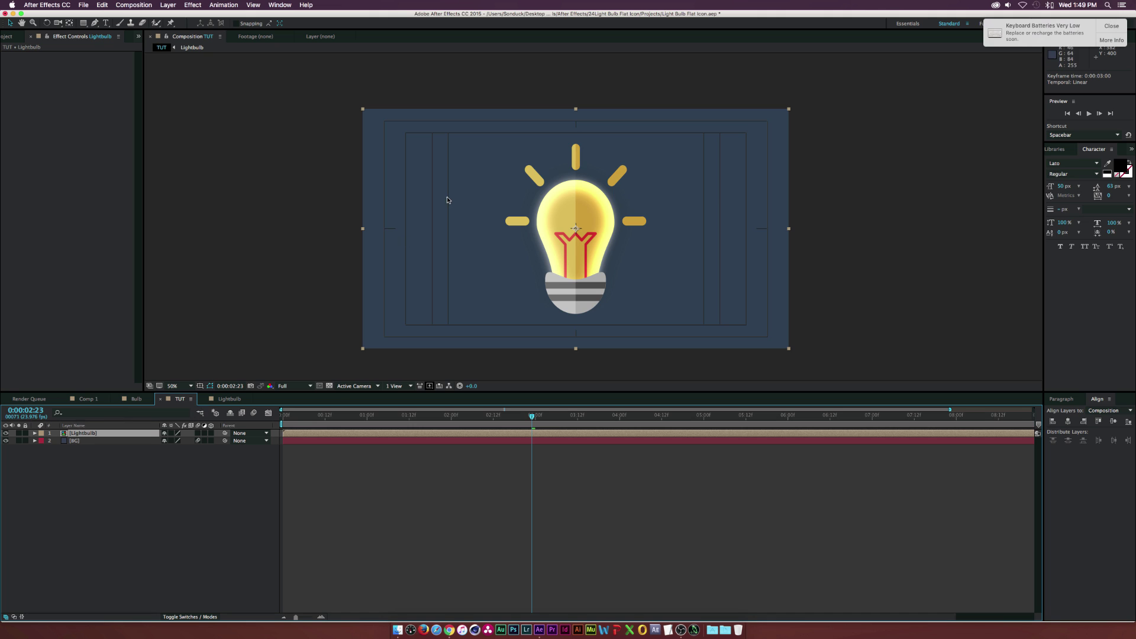
left_click(81, 441)
left_click(193, 4)
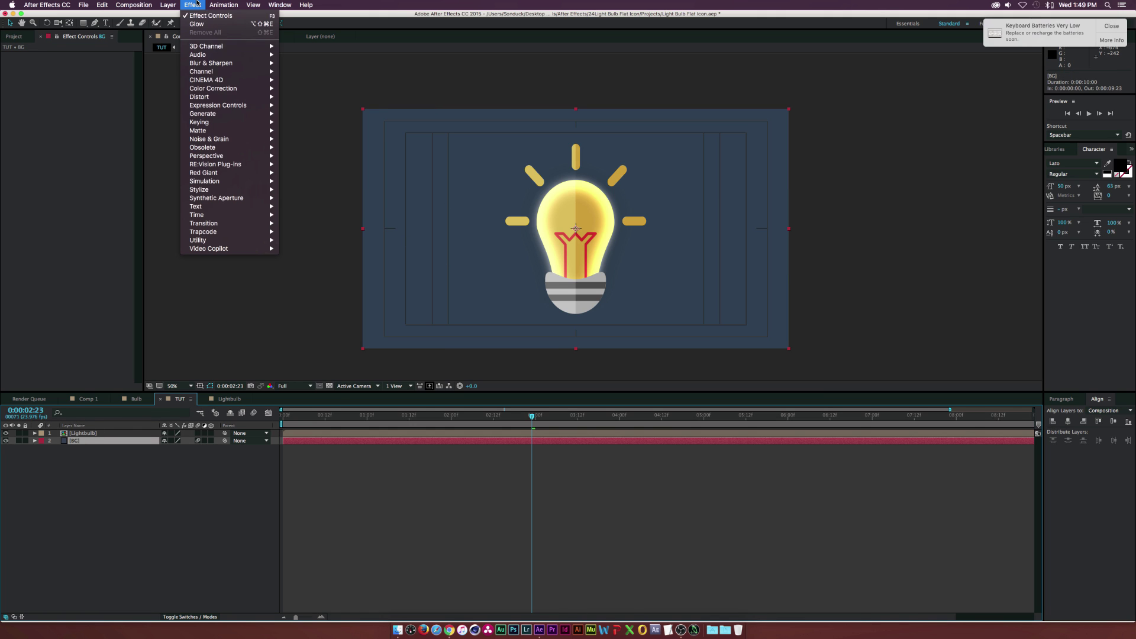
mouse_move(231, 114)
left_click(309, 257)
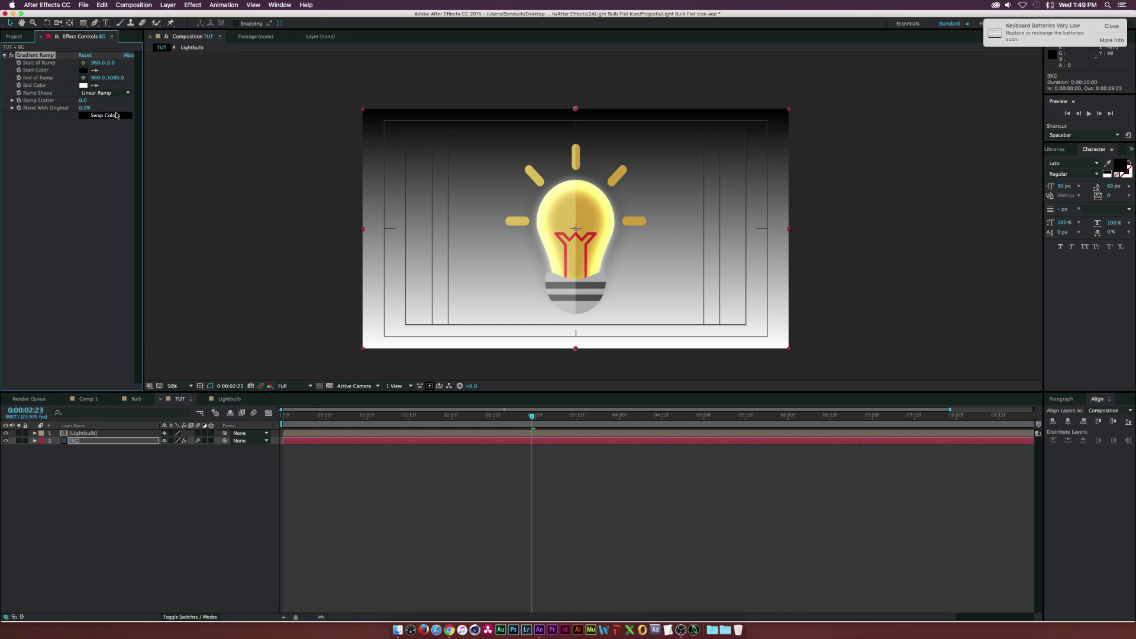
left_click(104, 93)
left_click(103, 110)
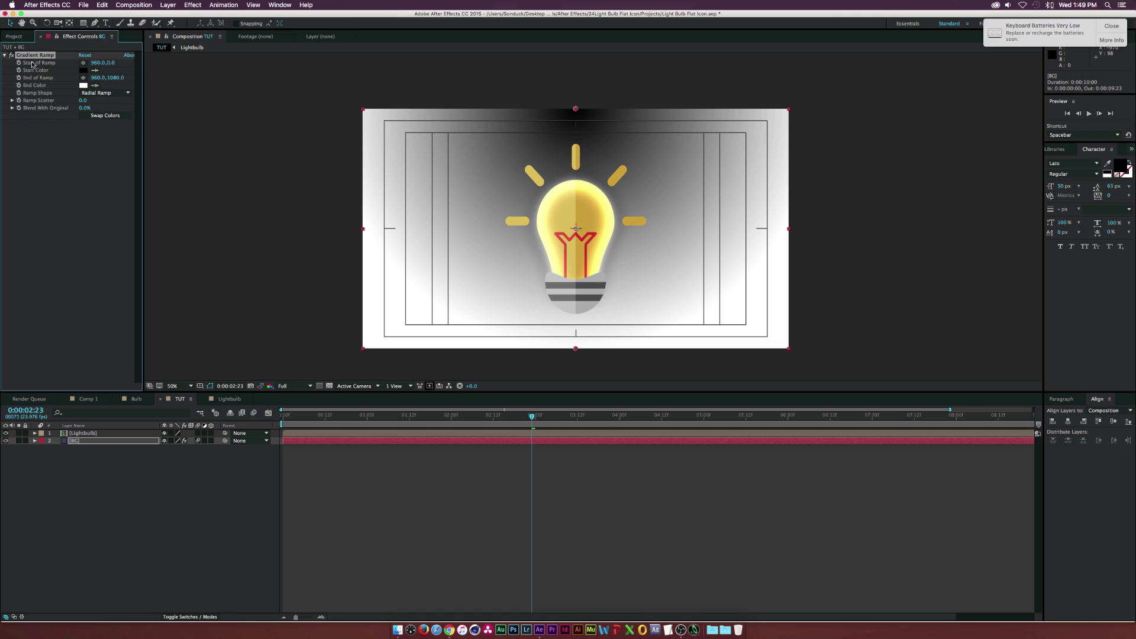
left_click(83, 63)
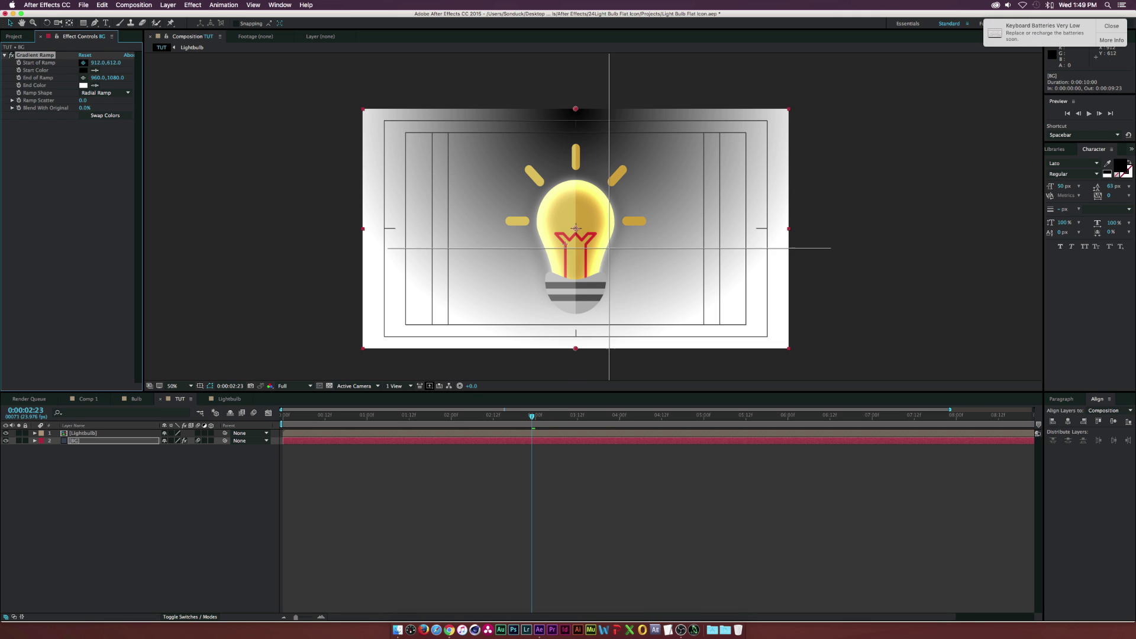
left_click(575, 228)
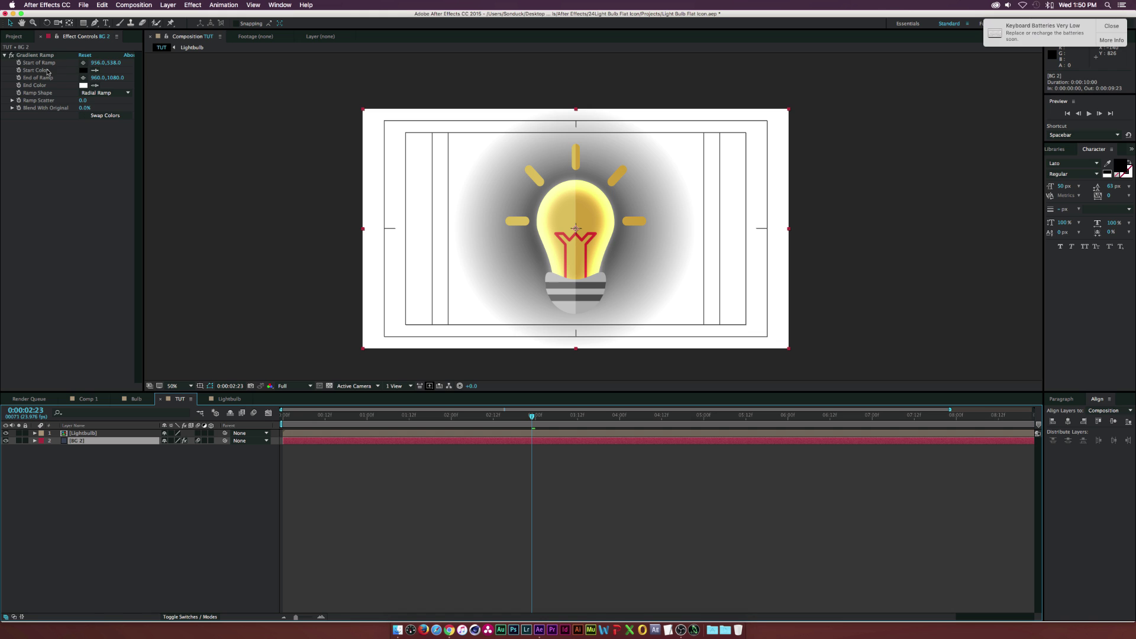
- Set the BG layer's Gradient Ramp start color to 2E4054 and its end color to black
left_click(83, 71)
key("super+v")
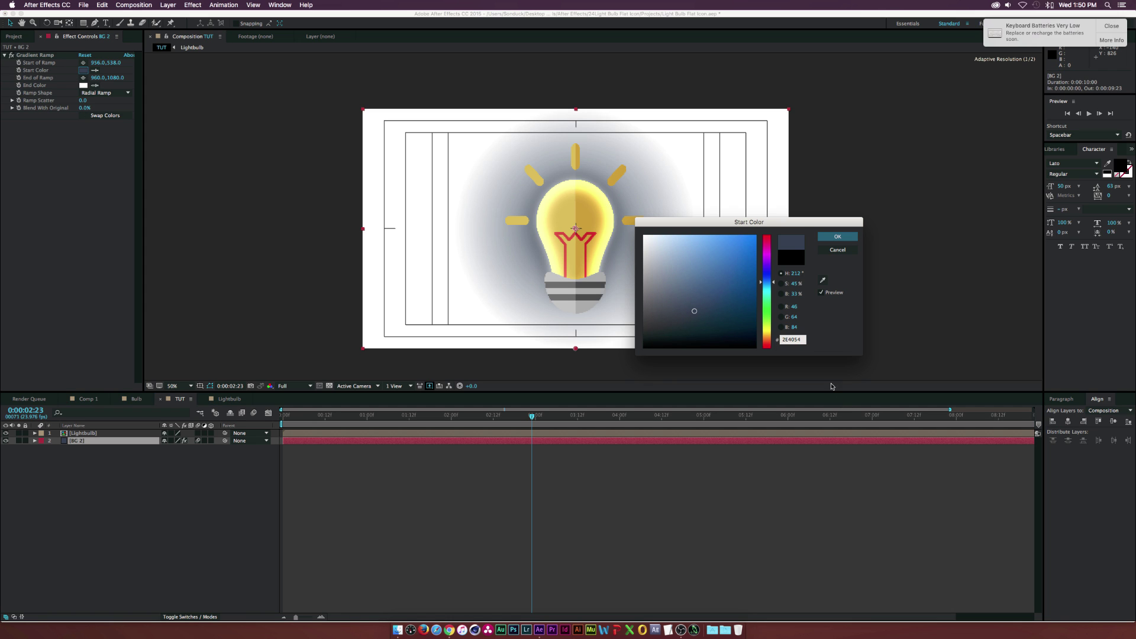
left_click(837, 236)
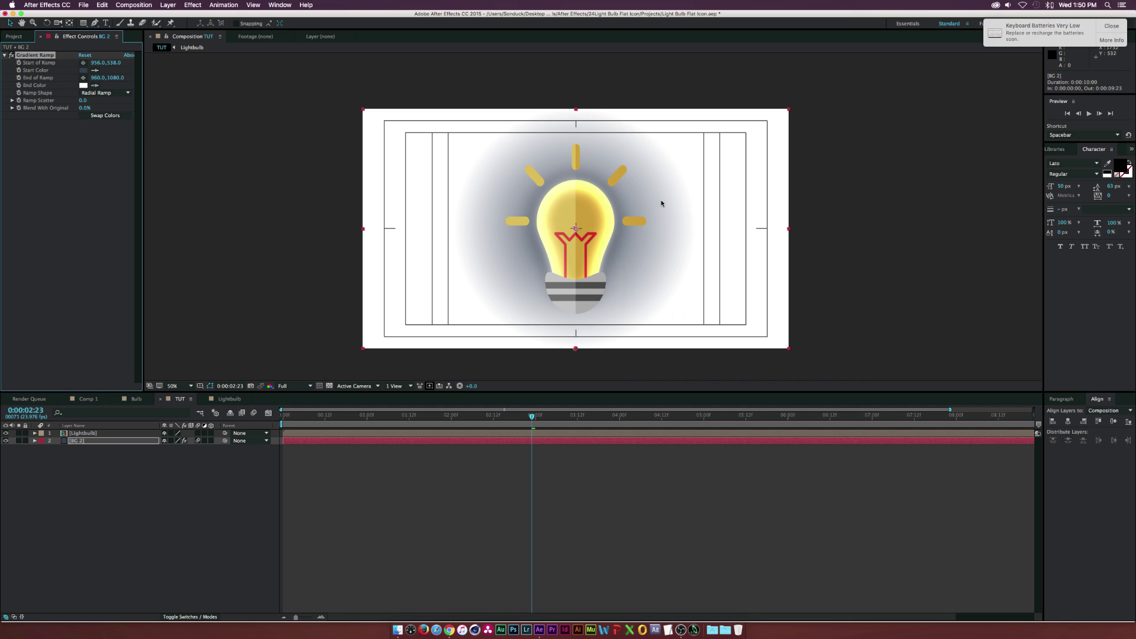
left_click(83, 86)
left_click_drag(683, 261, 633, 349)
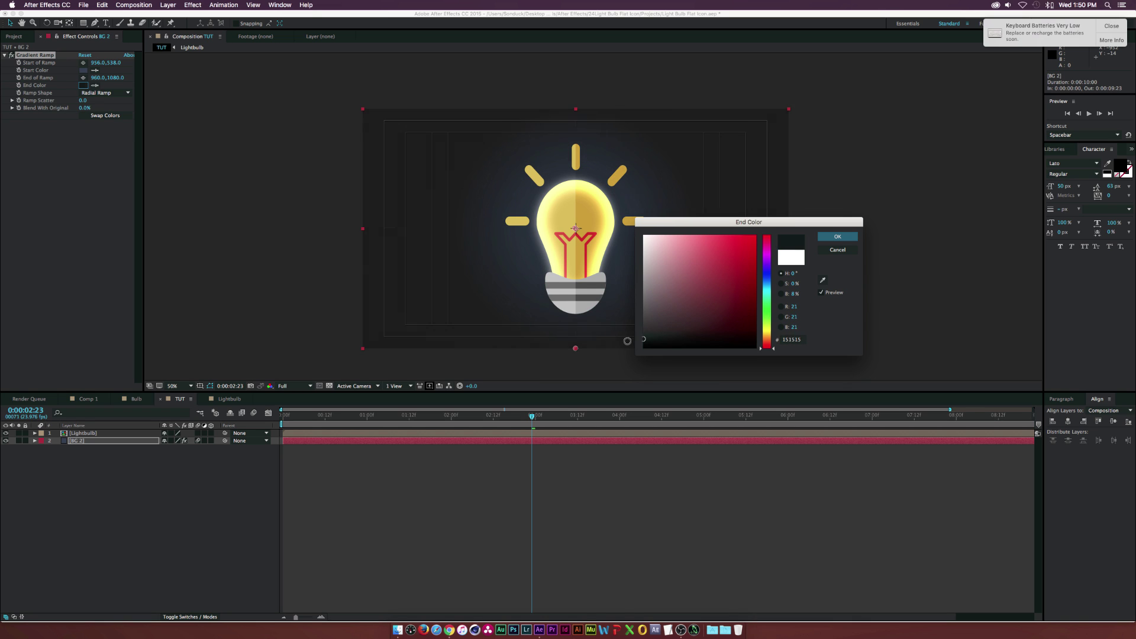
left_click(835, 237)
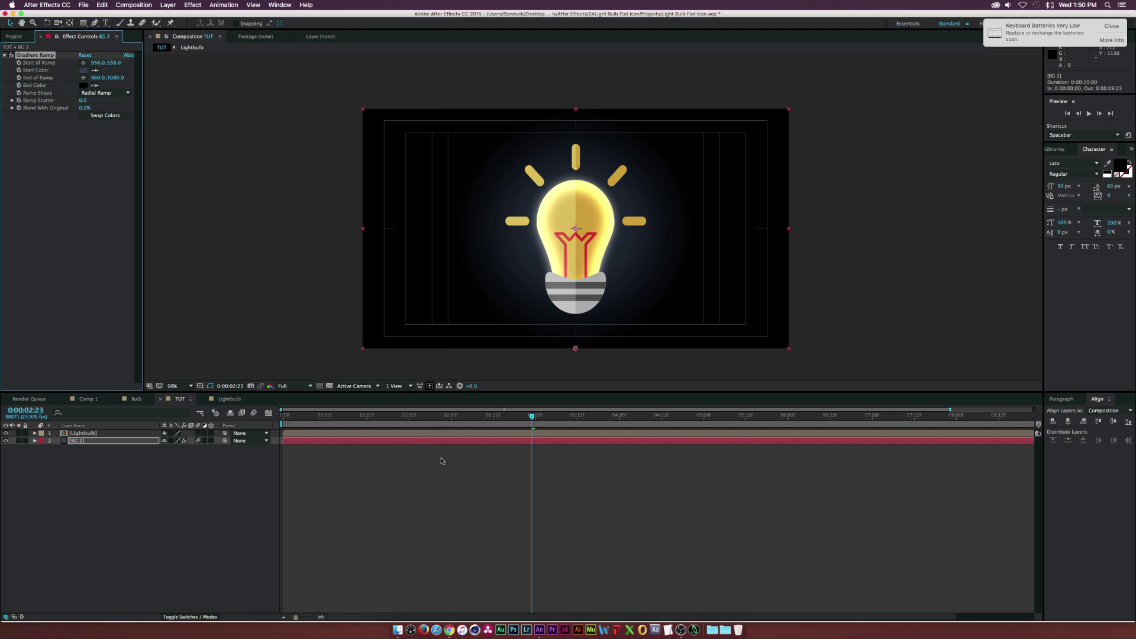
- Keyframe the ramp's End Color from black at 0:00:02:02 to the sampled Start Color at 0:00:03:00, and increase the Ramp Scatter
left_click_drag(449, 419, 460, 418)
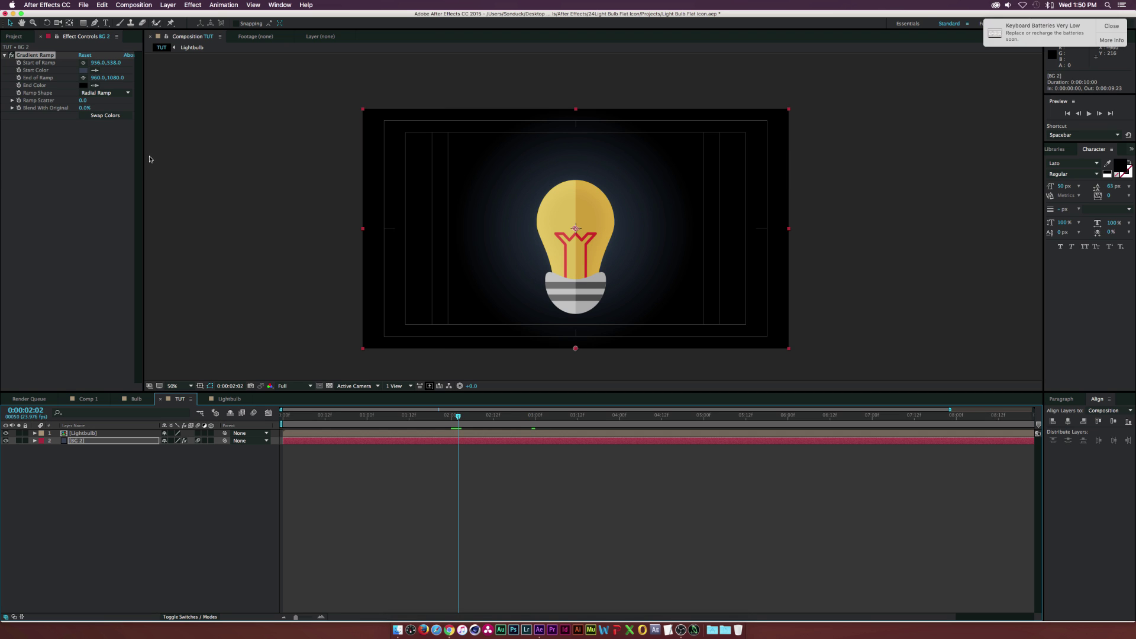
left_click(20, 87)
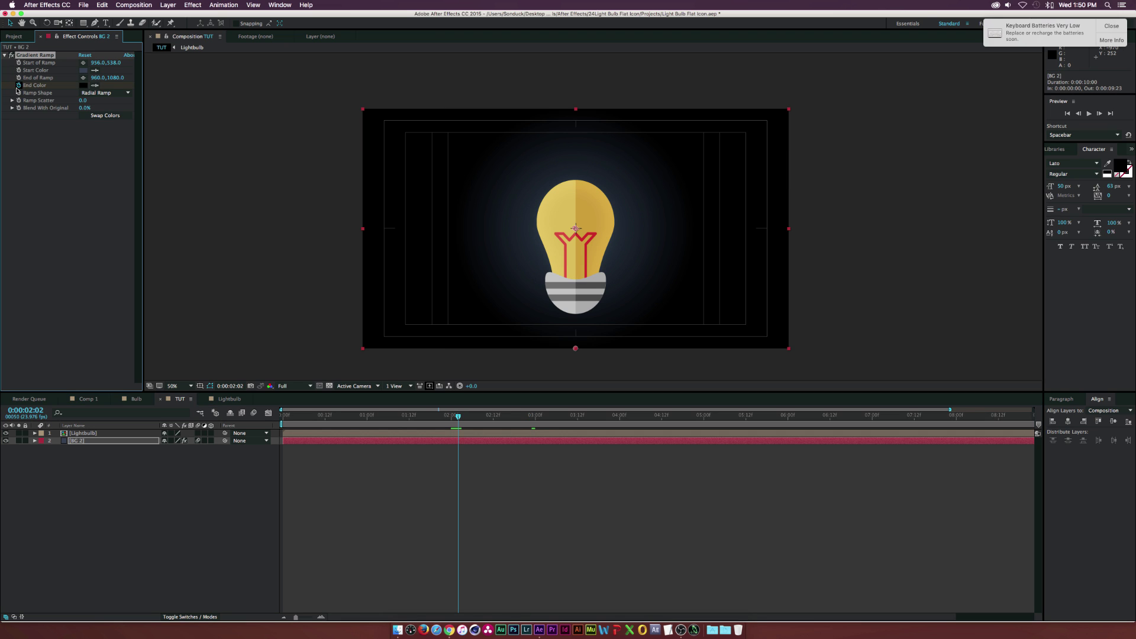
left_click_drag(473, 419, 534, 417)
left_click(95, 85)
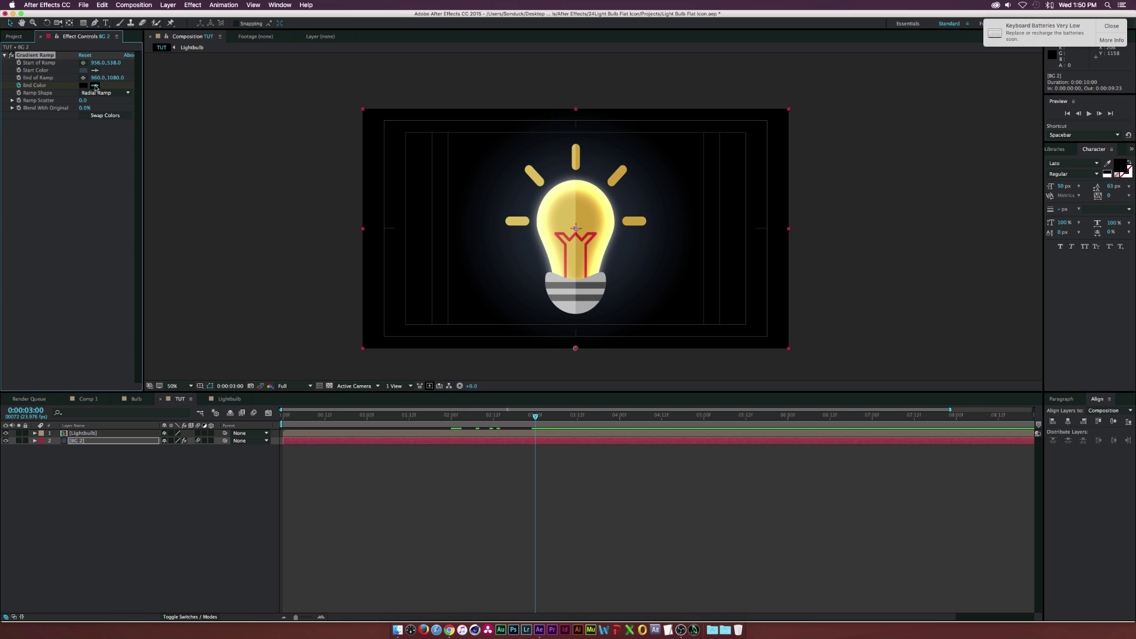
left_click(83, 70)
left_click_drag(473, 416, 524, 419)
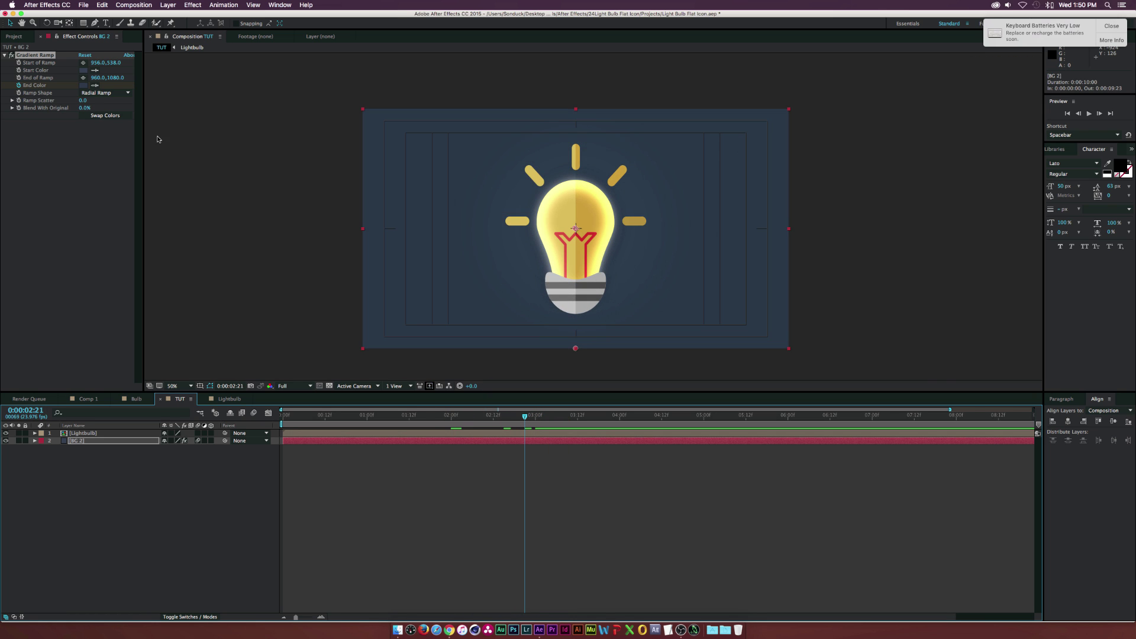
left_click_drag(82, 104, 233, 104)
left_click(502, 419)
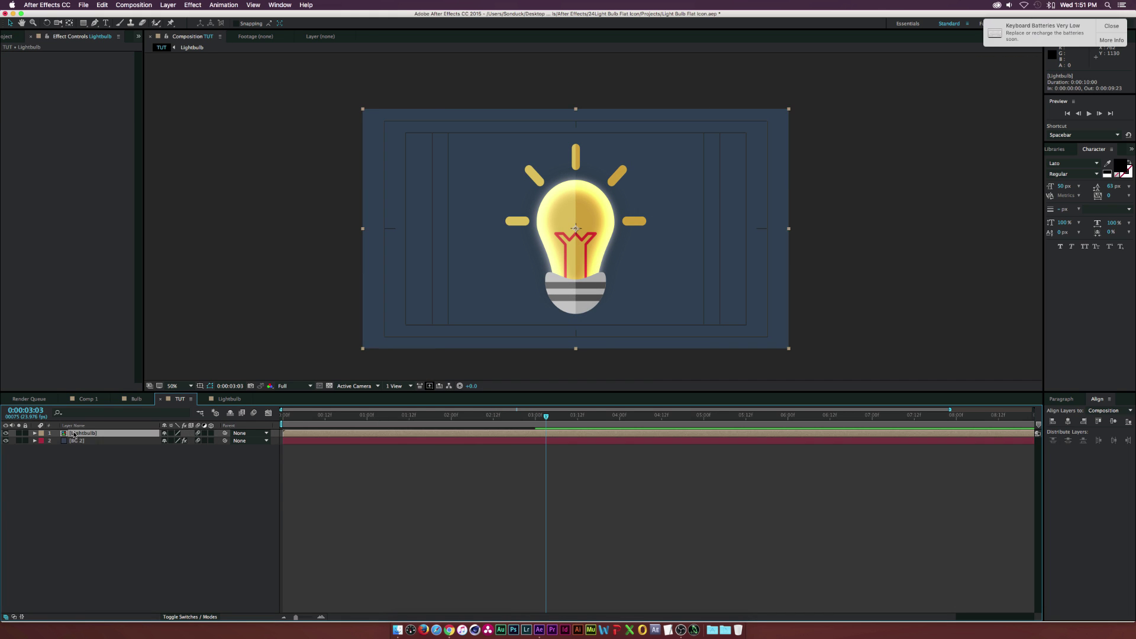
- Enable motion blur for the Lightbulb composition and all its layers, and for the TUT composition
double_click(199, 434)
left_click_drag(197, 434, 197, 471)
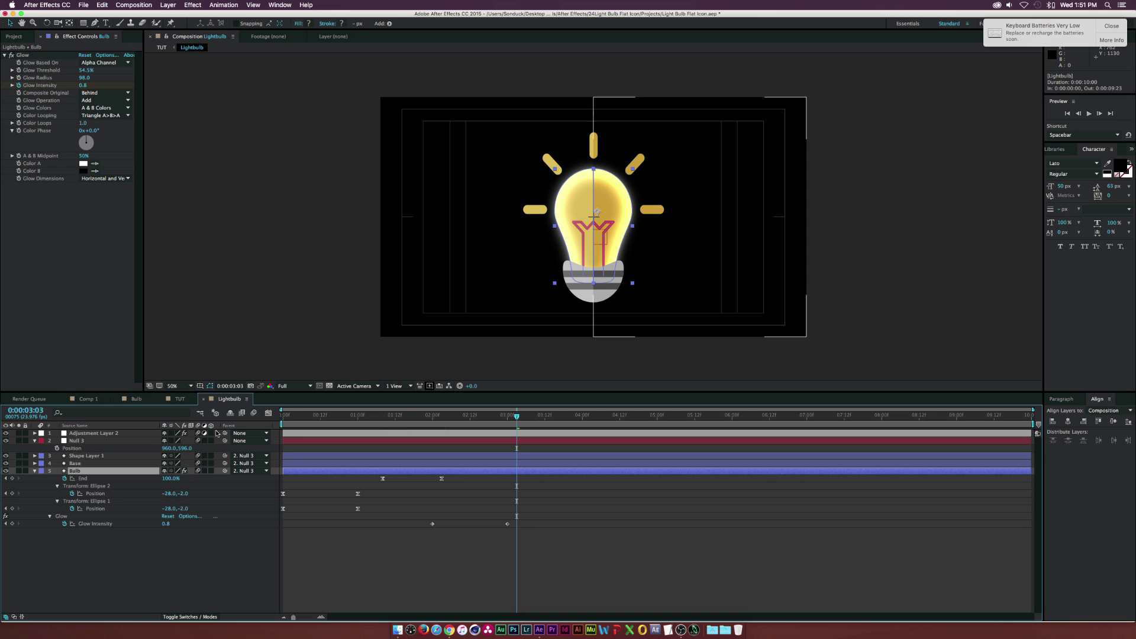
left_click(254, 413)
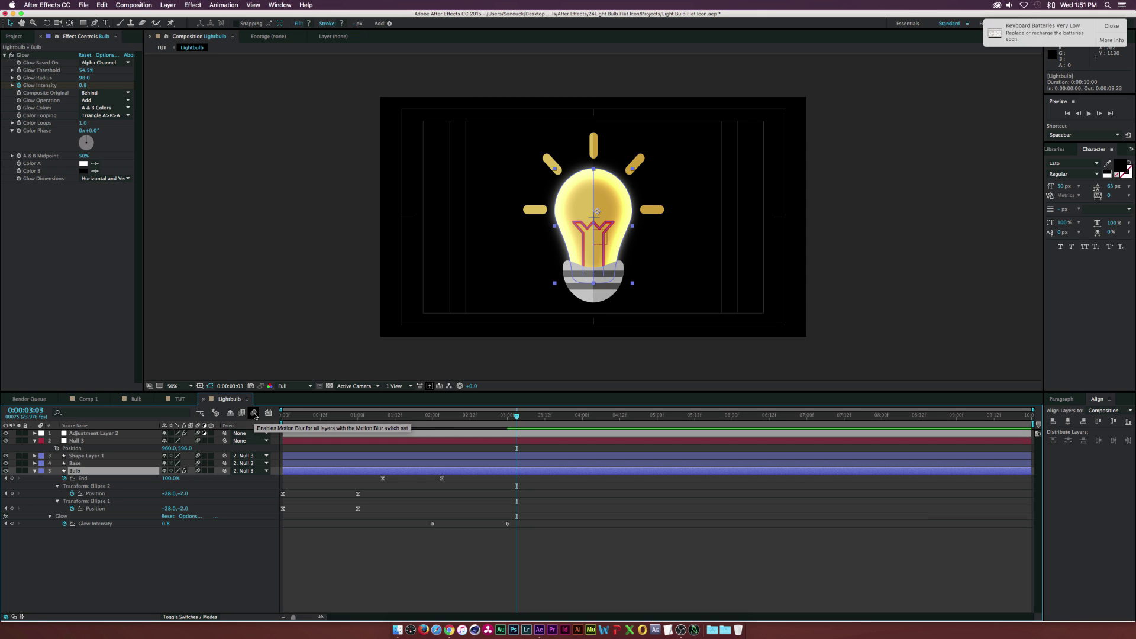
left_click(177, 398)
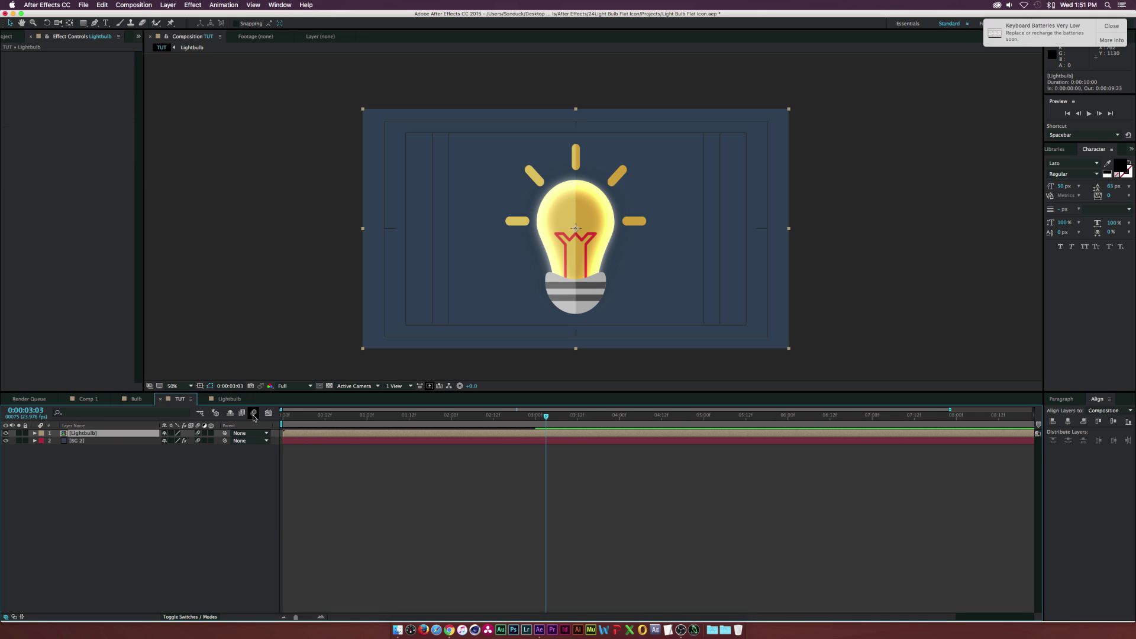
- Scrub through the TUT animation and preview the rendered TUT.mov in Finder
left_click_drag(433, 415, 675, 417)
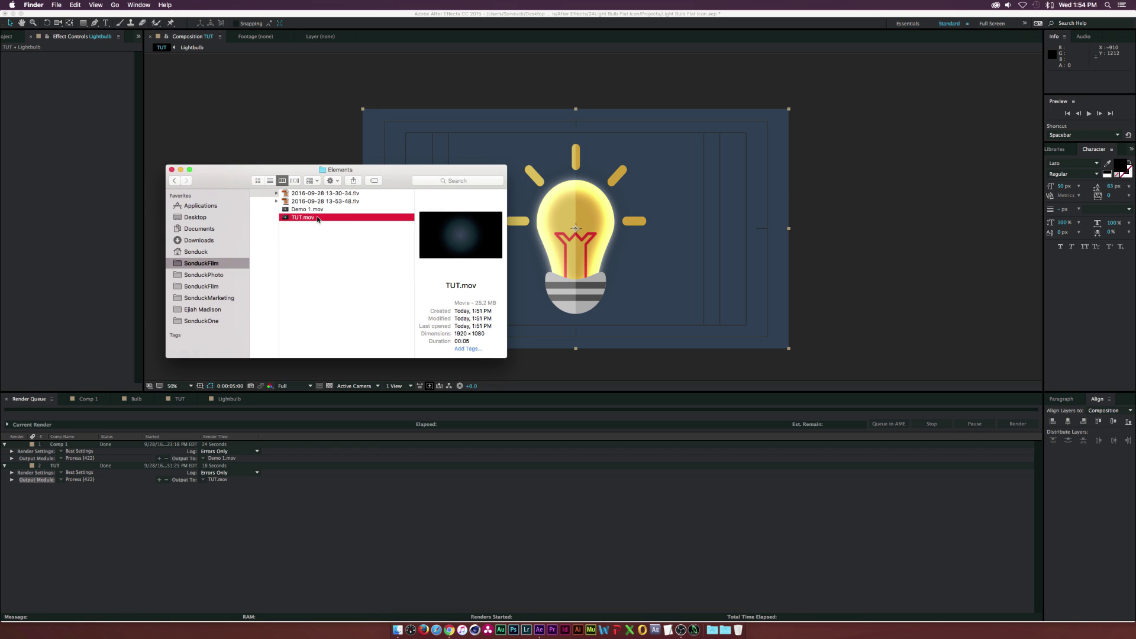
key("space")
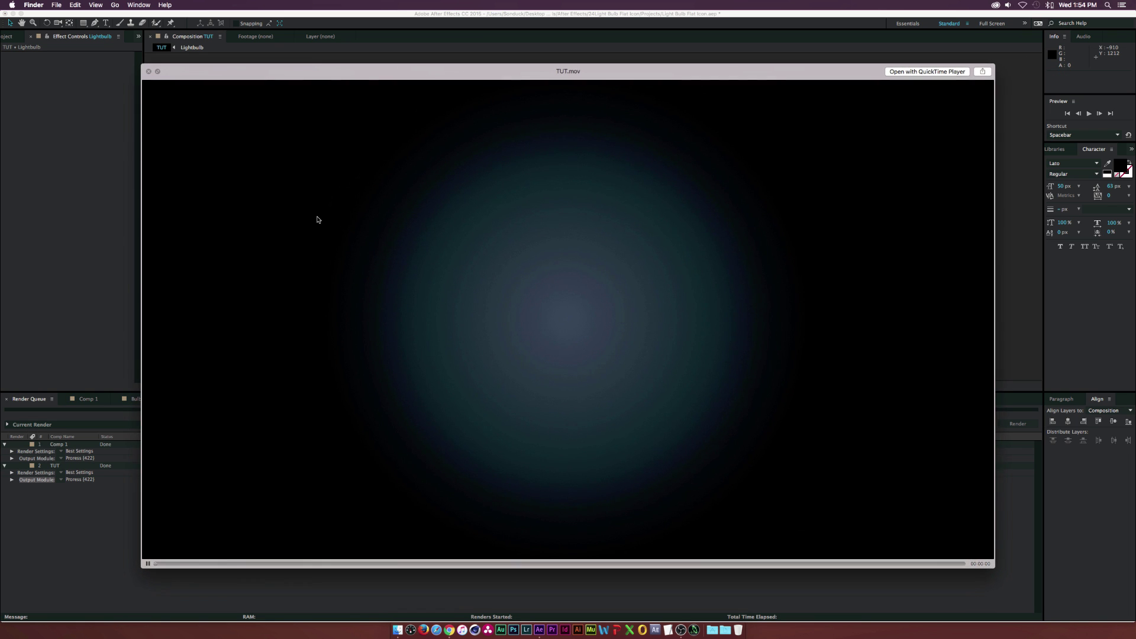